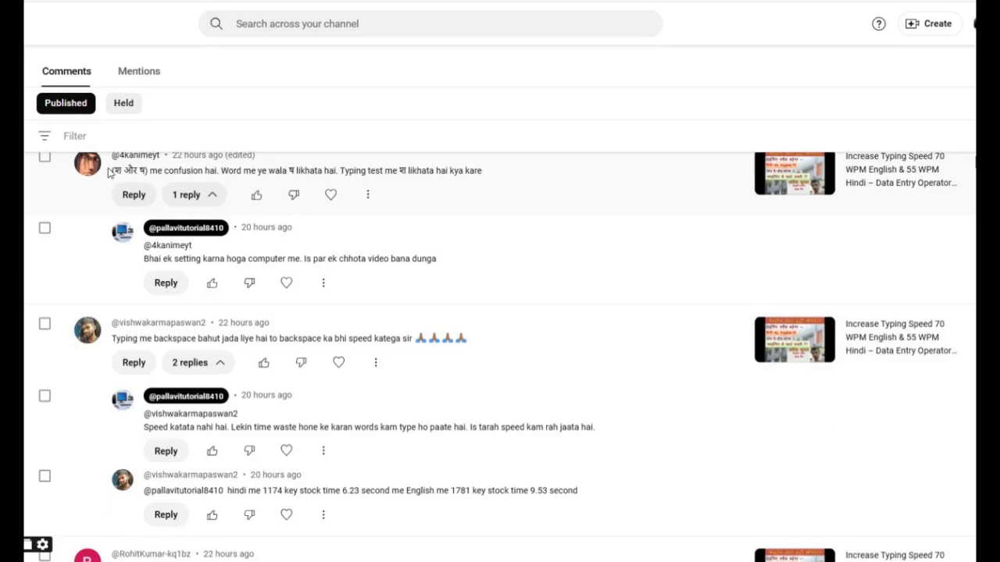
# Highlight the viewer comment about the confusion between श and ष in Word and the typing test
pyautogui.moveTo(487, 172); pyautogui.dragTo(111, 173)
pyautogui.scroll(1, 466, 307)
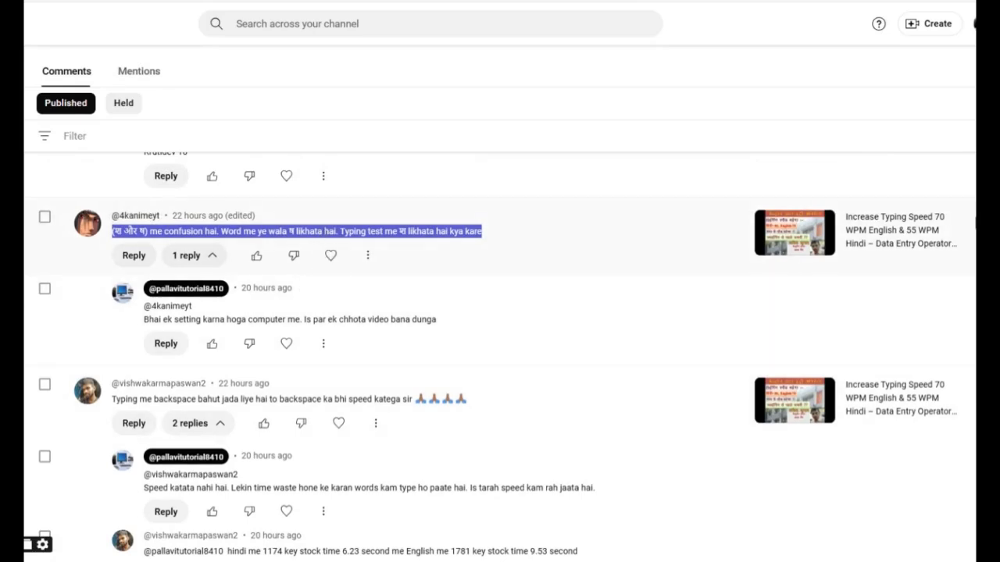
pyautogui.click(325, 232)
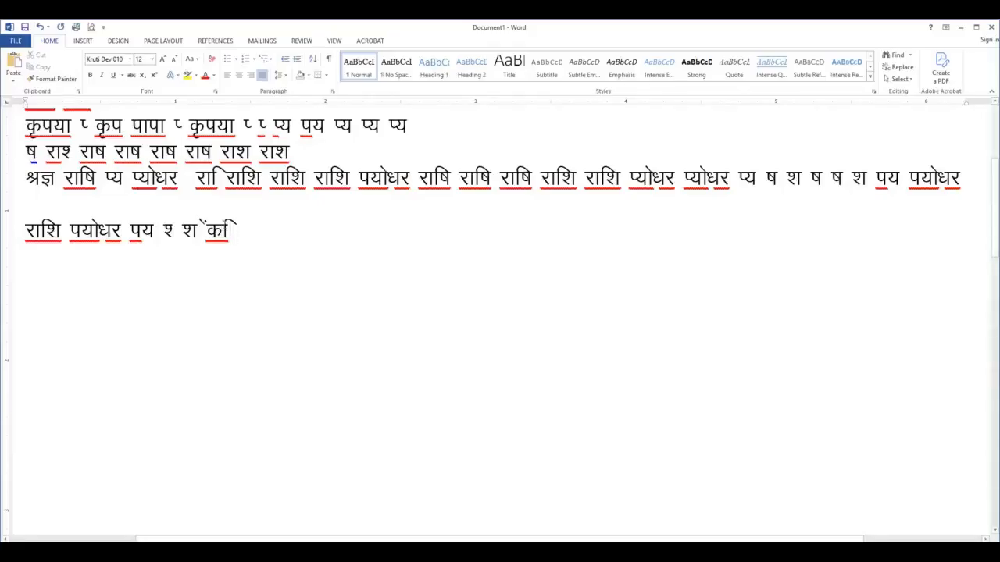
# Switch to the Word document, delete the stray characters after श, and write राषि राशि on a new line
pyautogui.press('BackSpace')
pyautogui.press('BackSpace')
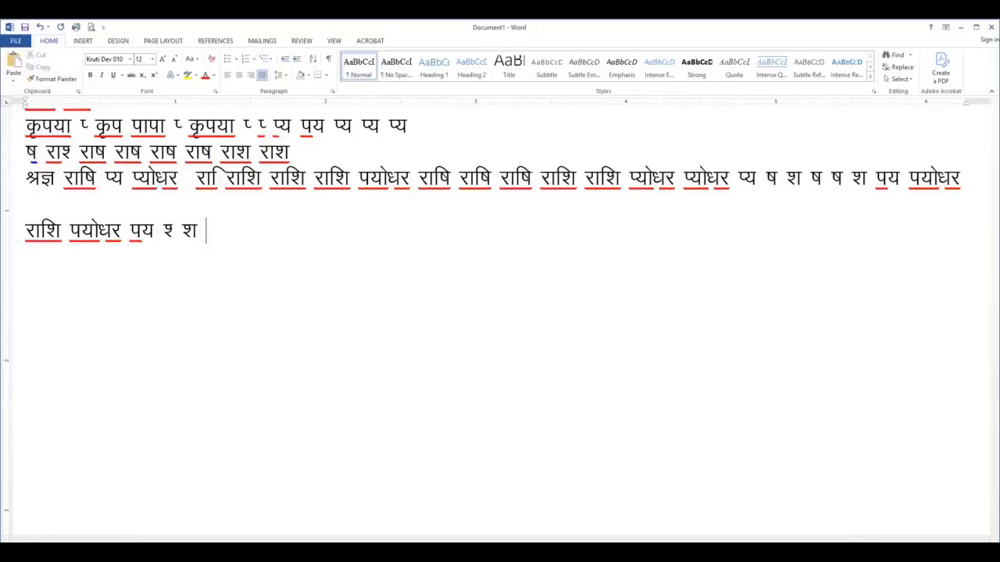
pyautogui.write('राषि रा')
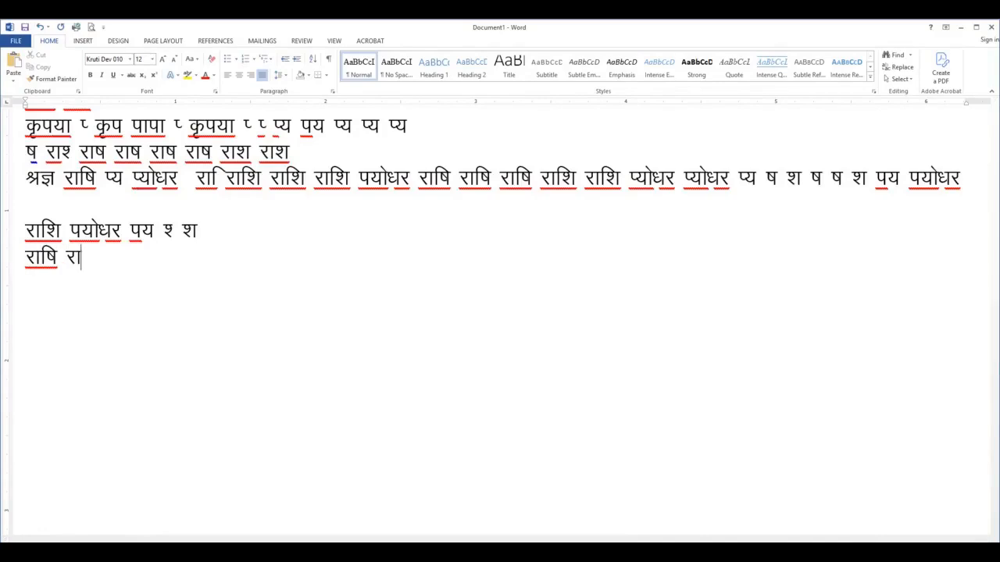
pyautogui.write('ि')
pyautogui.write('श')
pyautogui.write(' प')
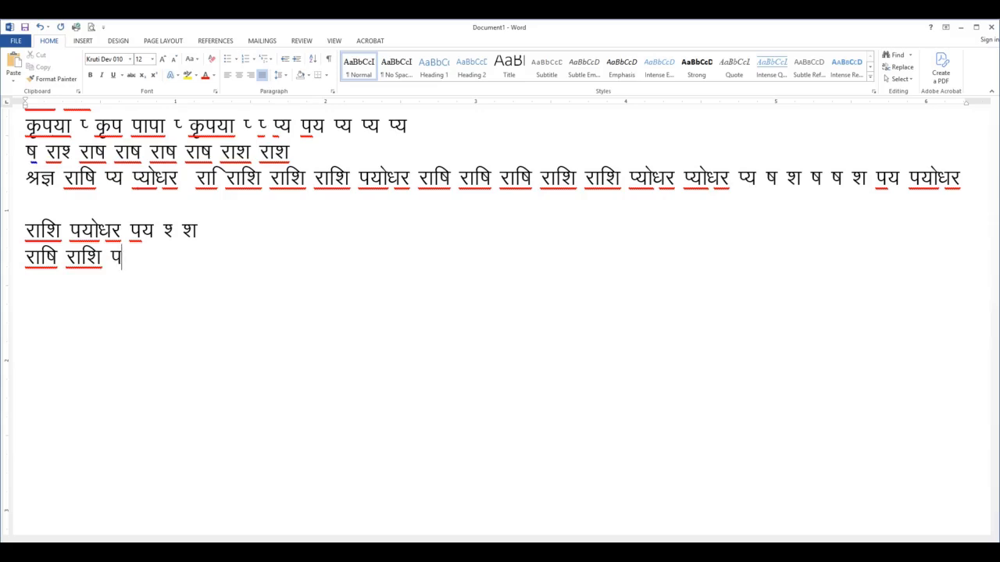
pyautogui.write('्यो')
# Write पयोधर पयोधर प्योधर after राशि, undoing the automatic change to प्य in the first two words
pyautogui.hotkey('ctrl', 'z')
pyautogui.hotkey('ctrl', 'z')
pyautogui.write('ोधर प')
pyautogui.write('्य')
pyautogui.hotkey('ctrl', 'z')
pyautogui.write('ोधर ')
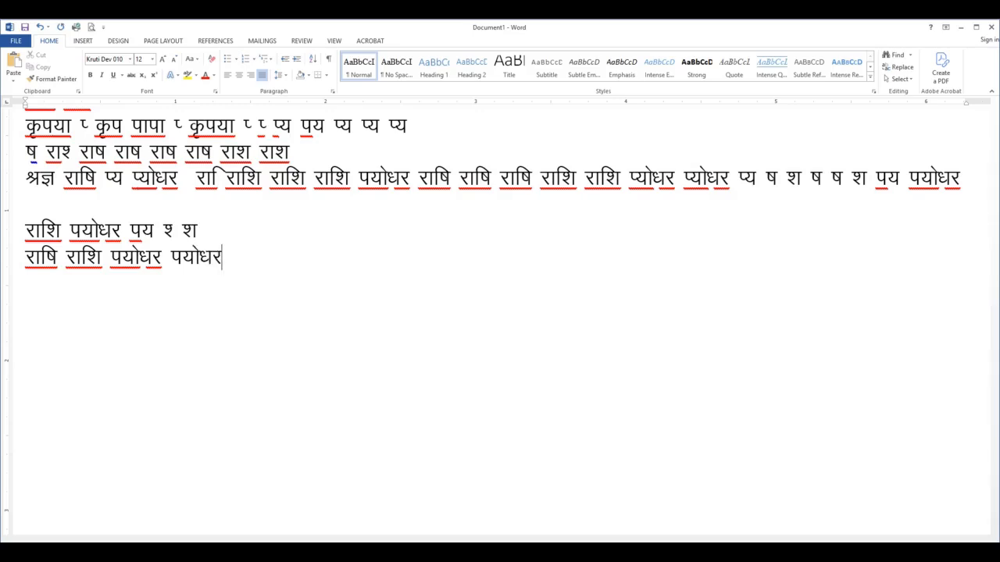
pyautogui.write('प्योधर')
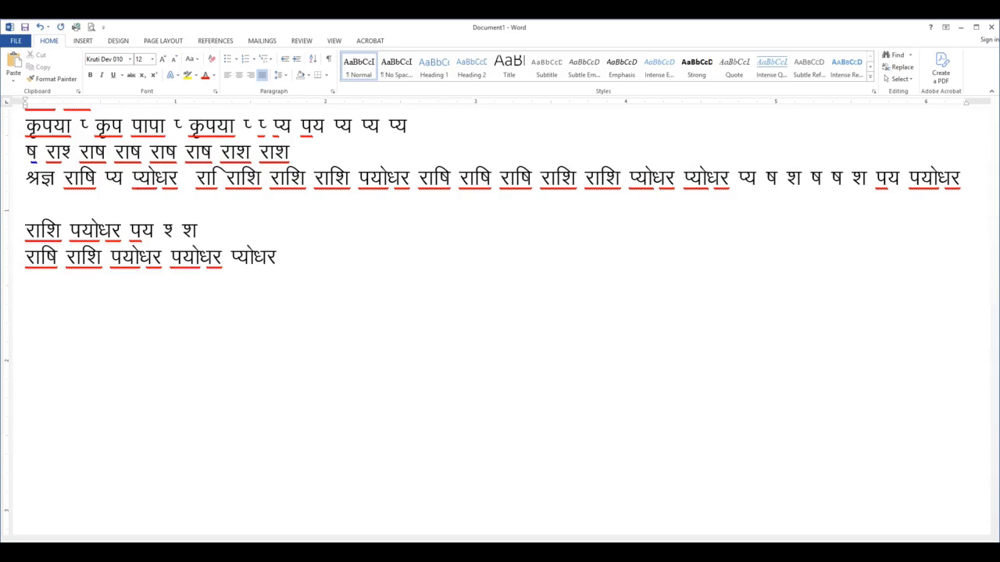
pyautogui.write(' राषि')
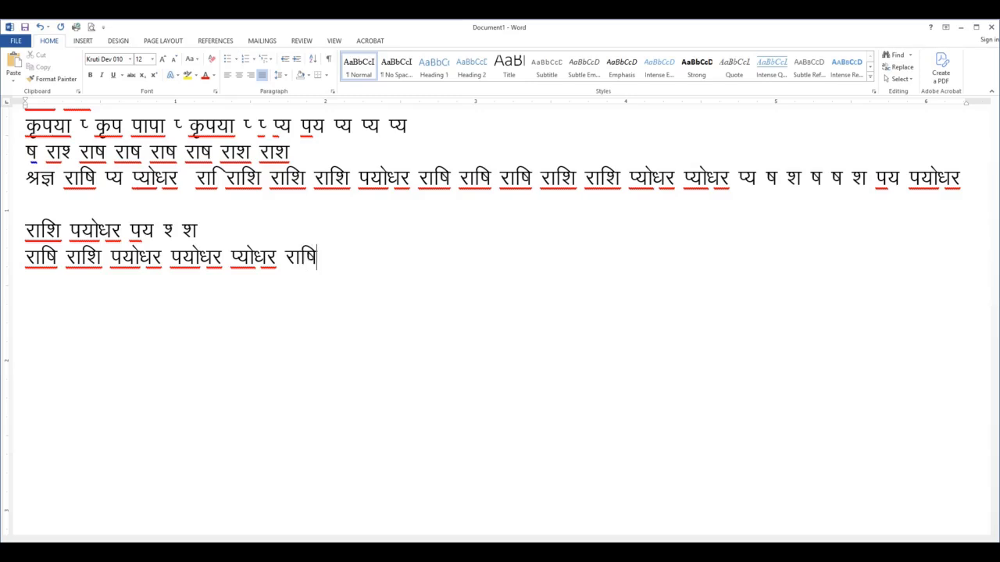
pyautogui.write(' राष')
# Add the words राषि, राशि and राषि after प्योधर, correcting the mistyped letters
pyautogui.press('BackSpace')
pyautogui.write('श')
pyautogui.press('BackSpace')
pyautogui.write('षि राशि')
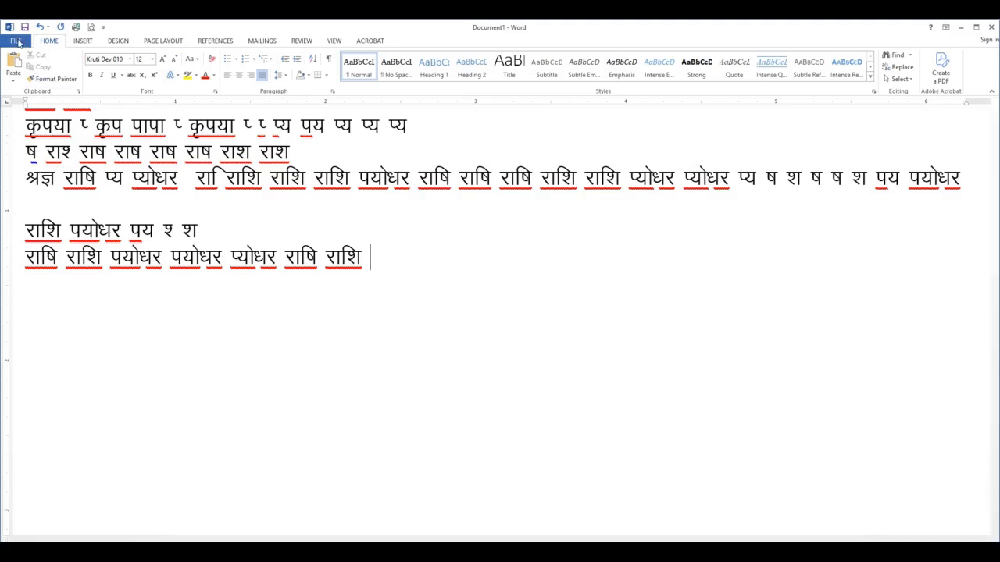
pyautogui.write('jkf"k')
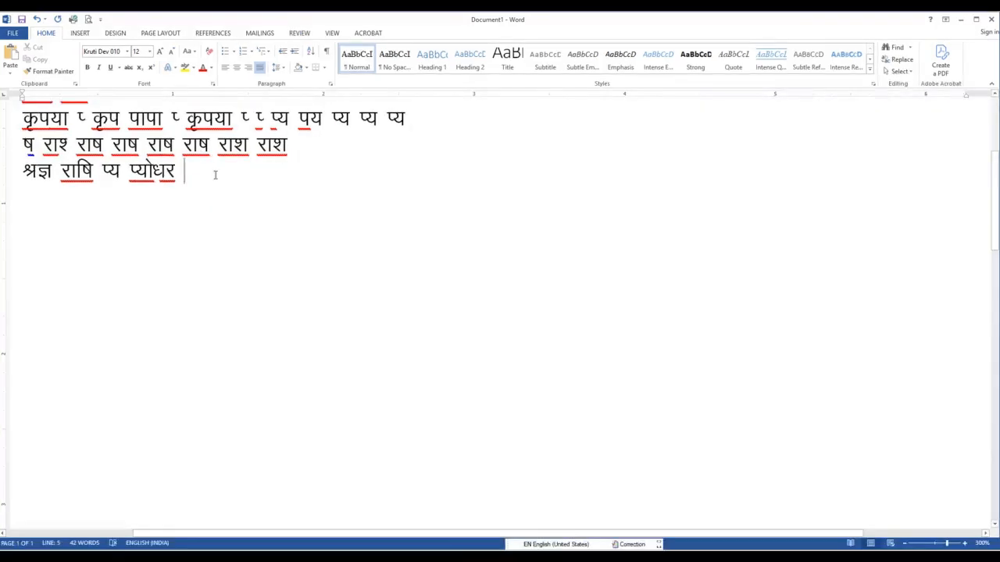
# Try to write राशि at the end of the line that starts with श्रज्ञ, deleting the wrong last letters
pyautogui.write('jk')
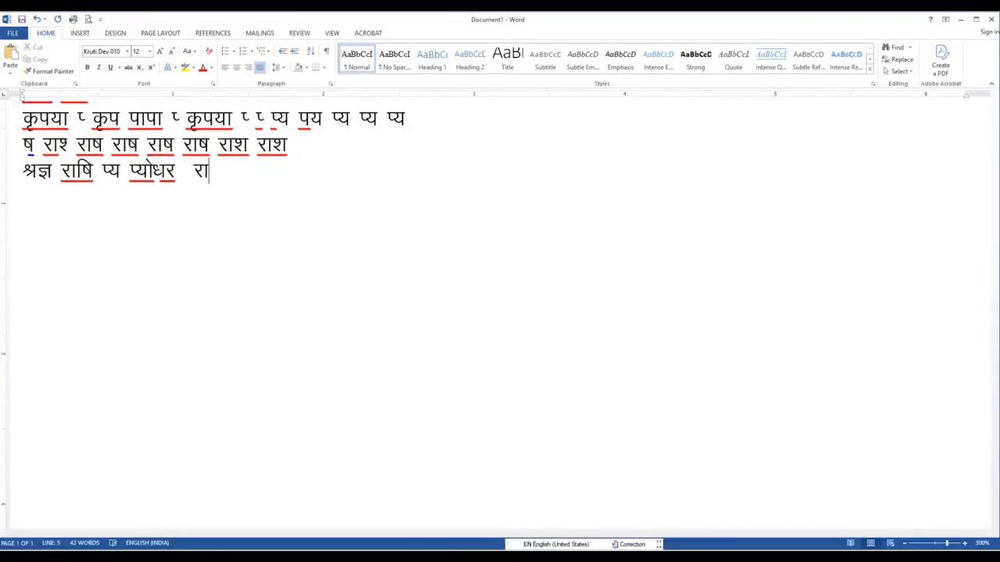
pyautogui.write("f'k")
pyautogui.press('BackSpace')
pyautogui.press('BackSpace')
pyautogui.press('BackSpace')
pyautogui.press('BackSpace')
# Turn off "Replace text as you type" in the AutoCorrect options and apply the Word Options
pyautogui.click(19, 32)
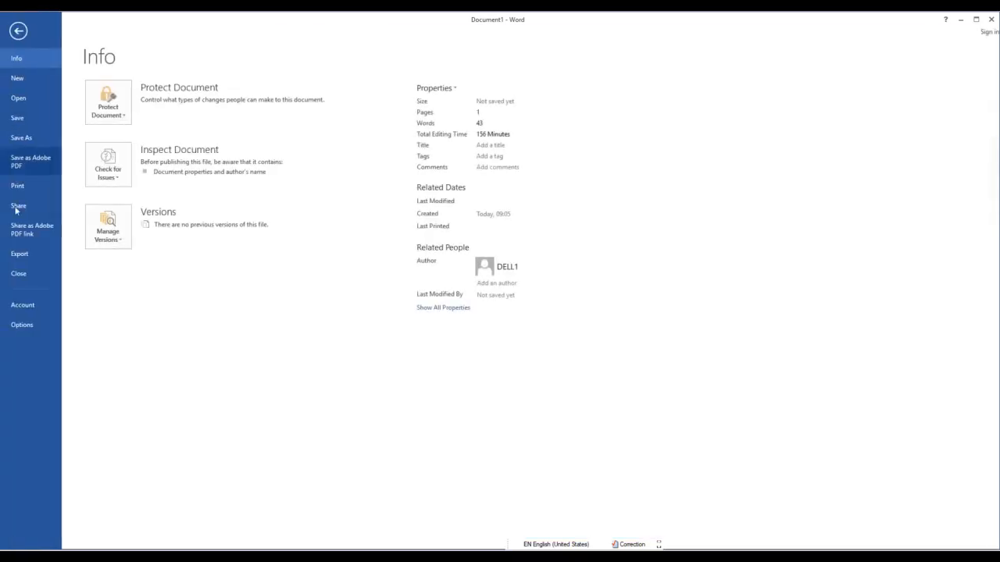
pyautogui.click(23, 331)
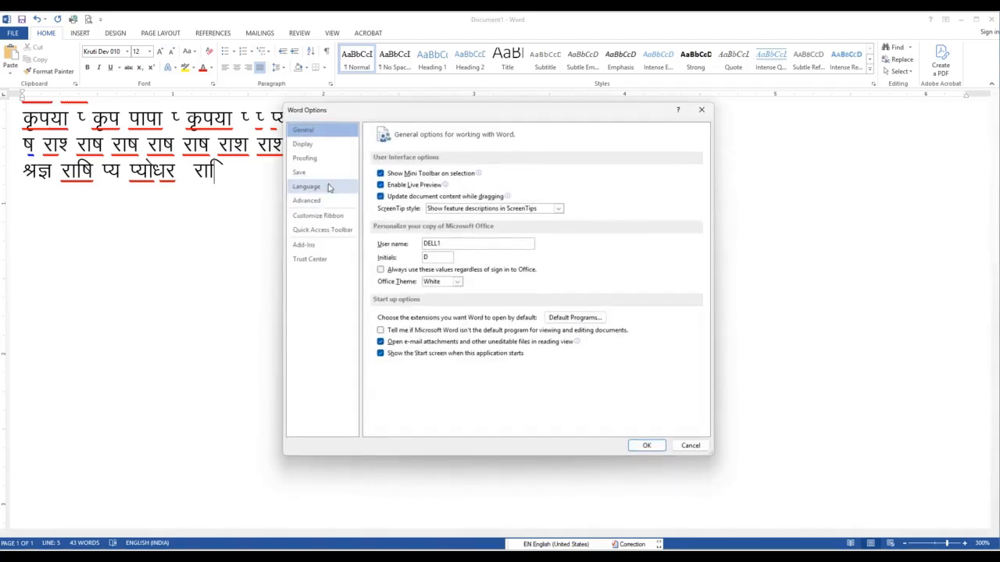
pyautogui.click(305, 159)
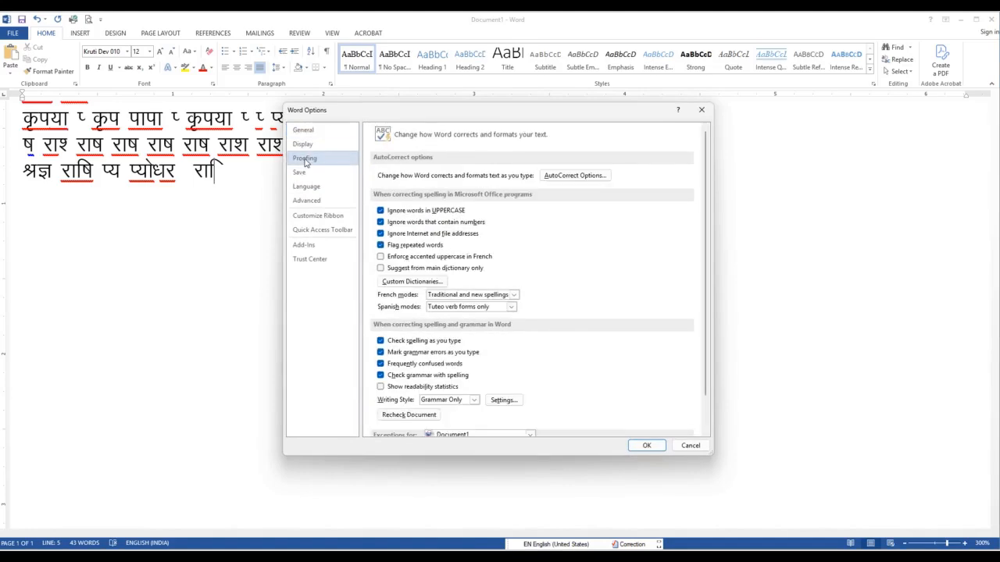
pyautogui.click(576, 176)
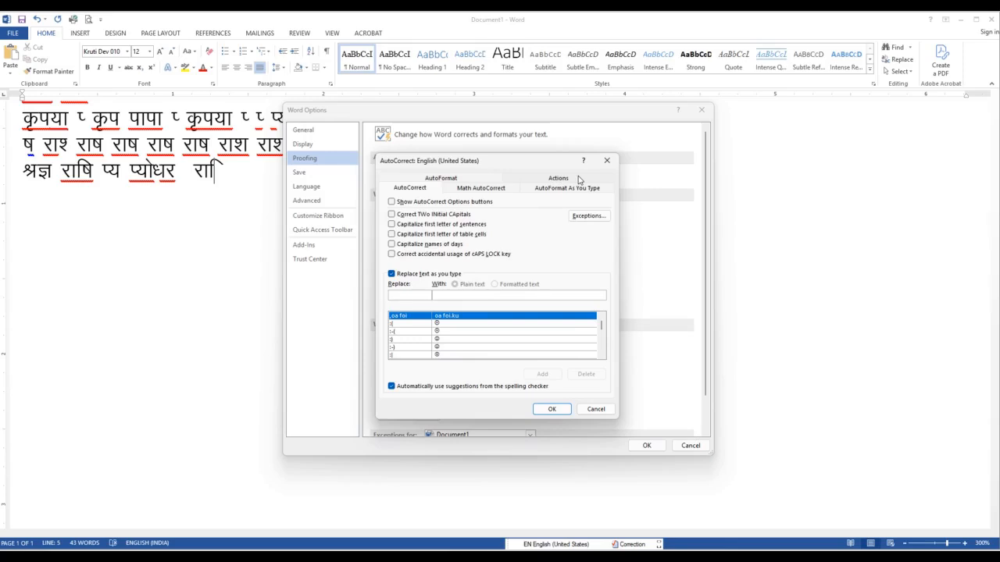
pyautogui.click(391, 275)
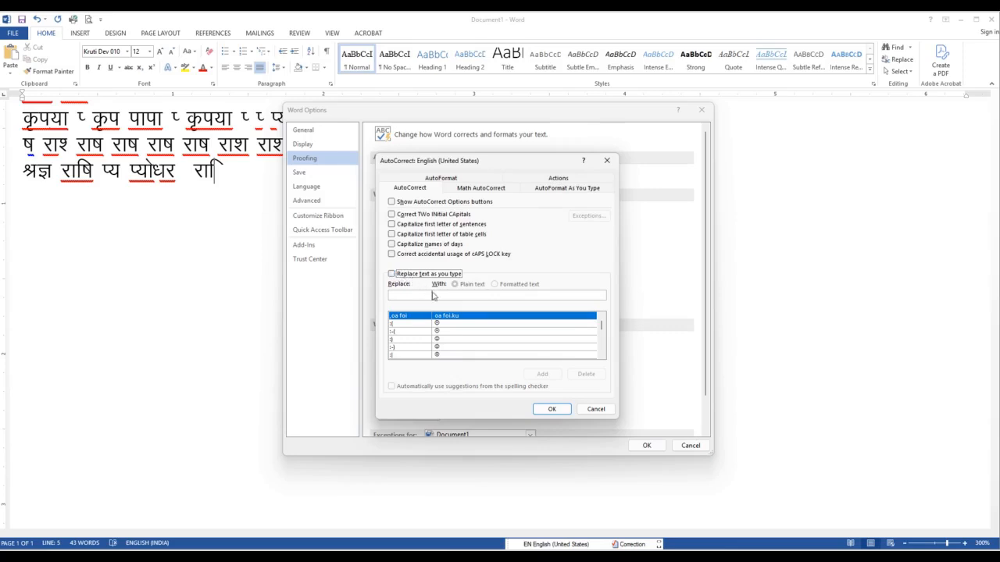
pyautogui.click(552, 409)
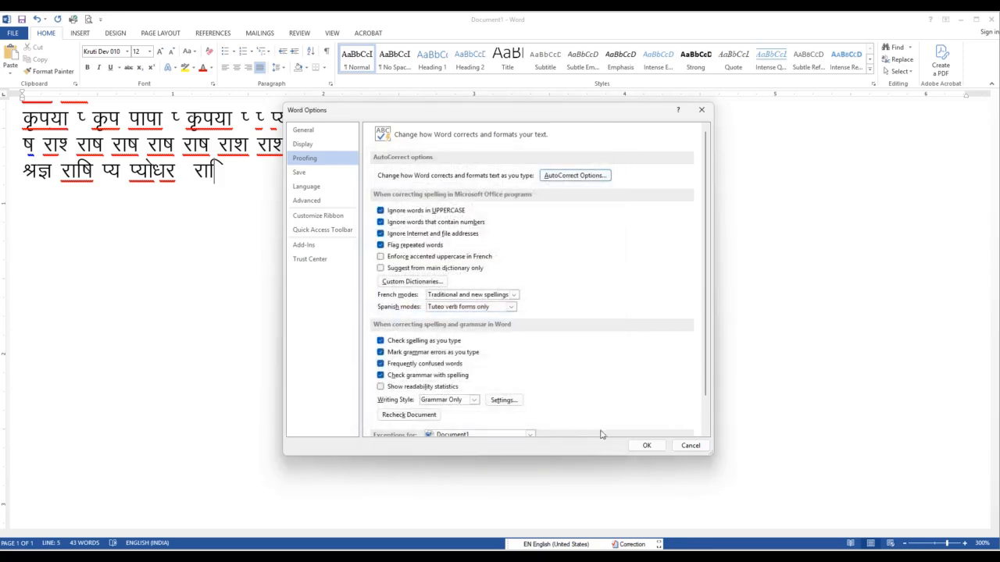
pyautogui.click(643, 445)
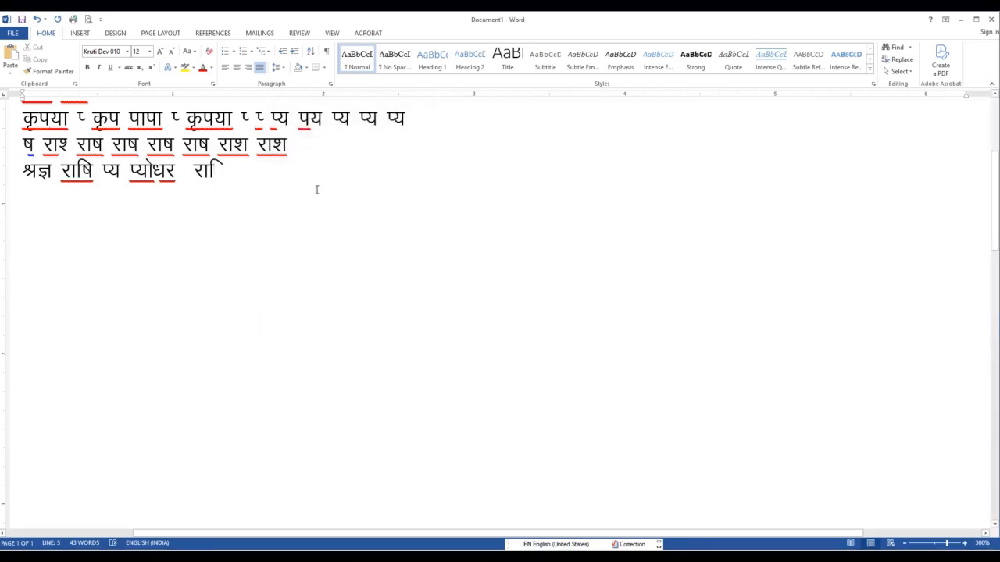
# Write राशि three times followed by पयोधर at the end of the श्रज्ञ line
pyautogui.write("jkf'k jkf")
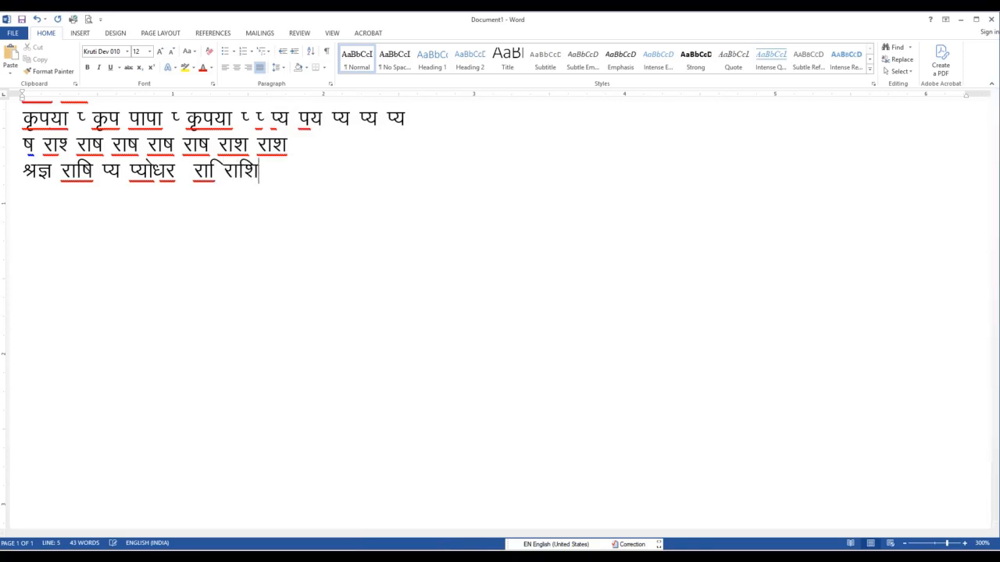
pyautogui.write("'k jkf'k ")
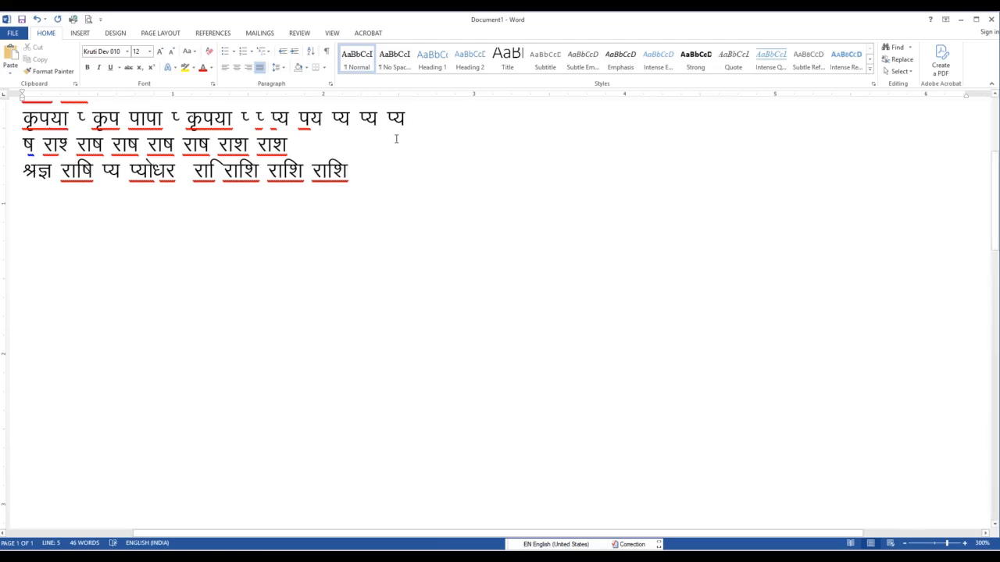
pyautogui.write('i;ks/kj')
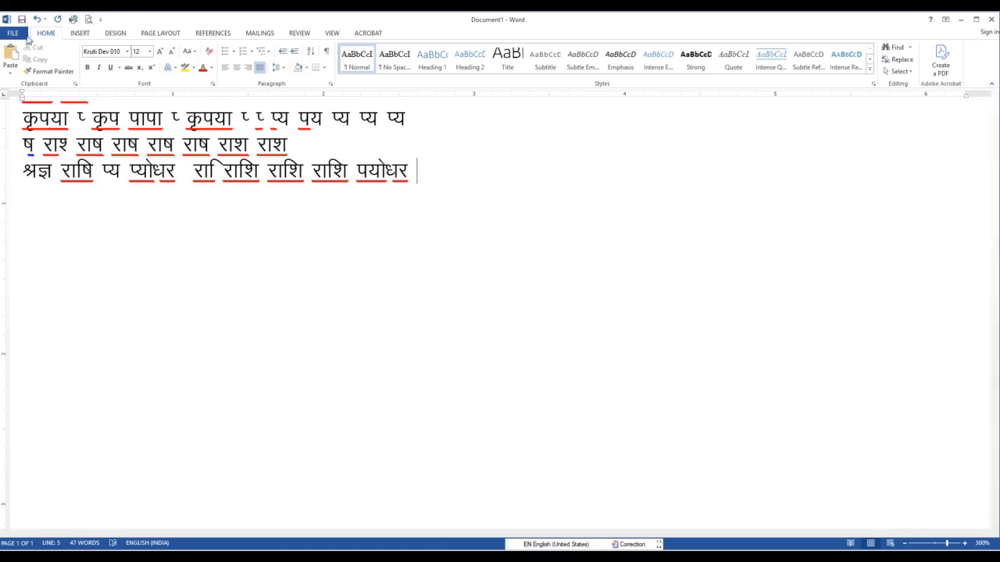
# Turn on "Replace text as you type", add an AutoCorrect entry with a quotation mark as its replacement, and apply the options
pyautogui.click(12, 34)
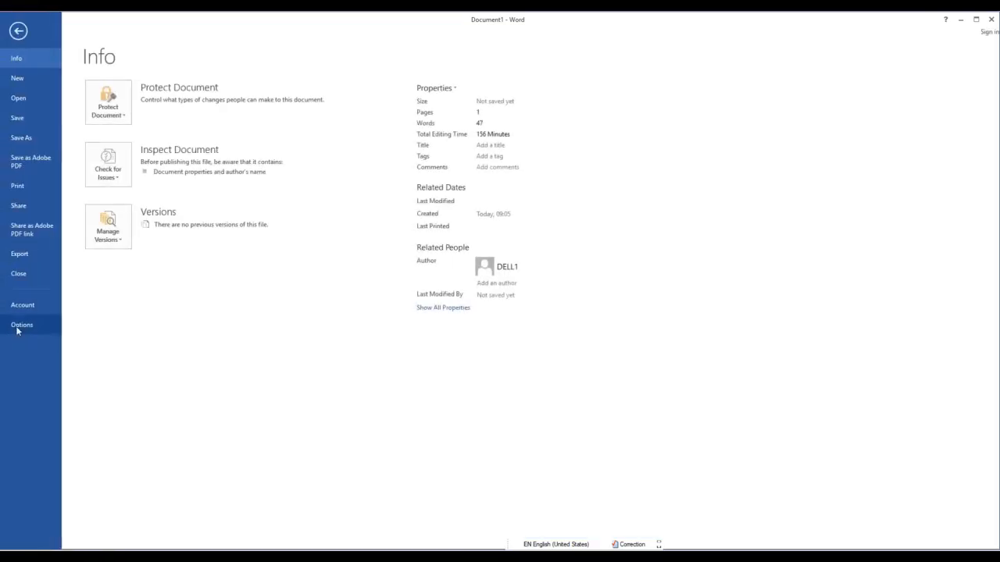
pyautogui.click(18, 327)
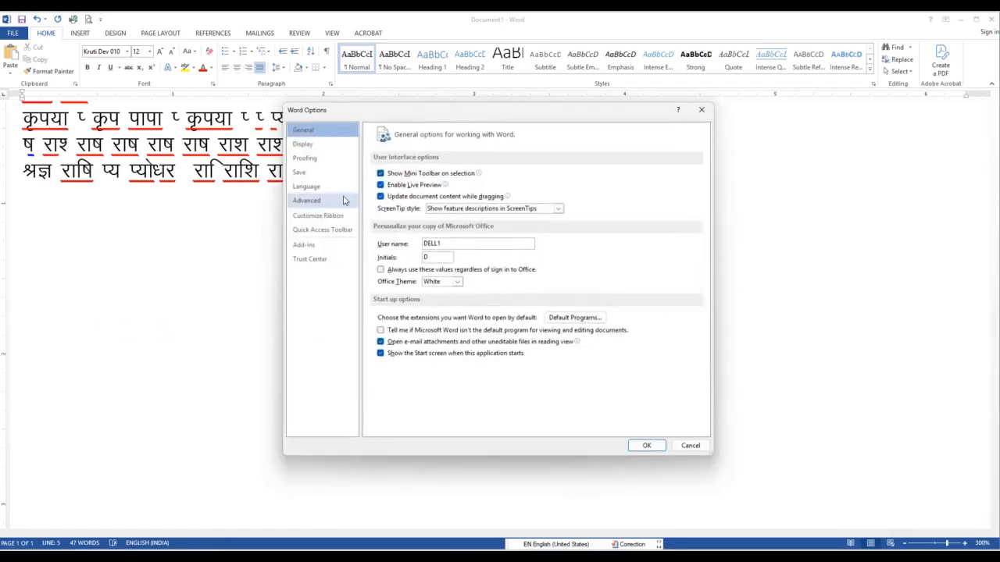
pyautogui.click(304, 159)
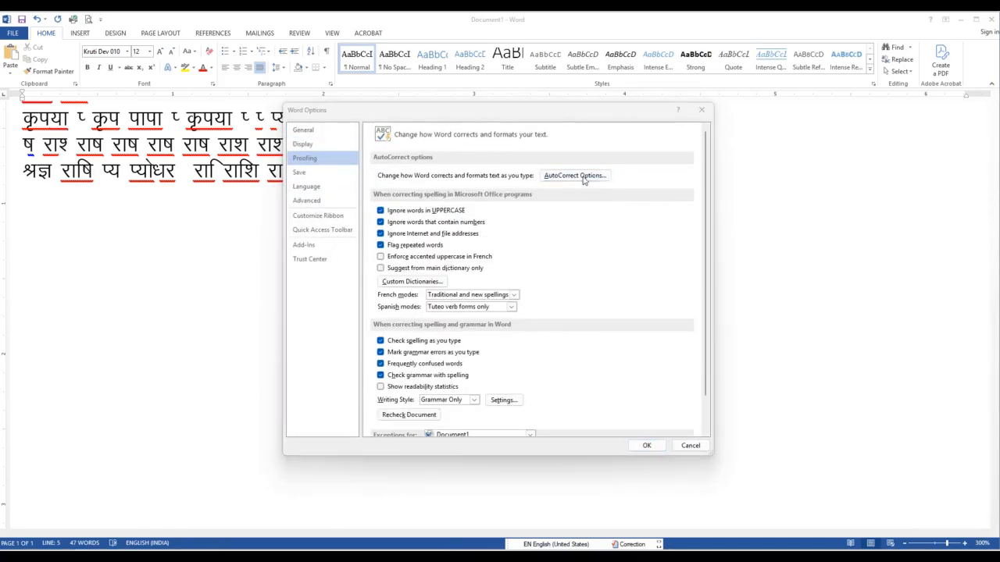
pyautogui.click(583, 174)
pyautogui.write('i')
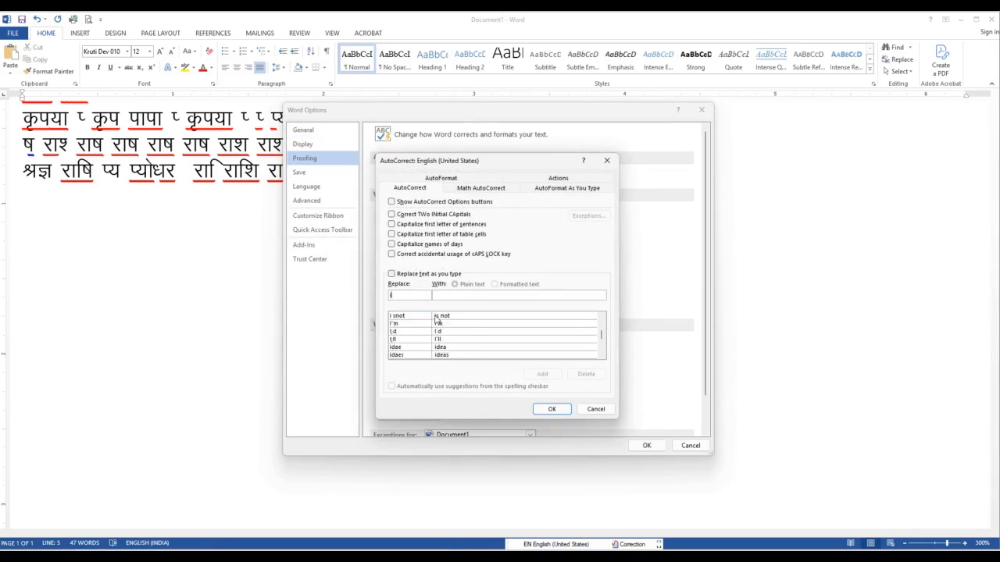
pyautogui.write('(')
pyautogui.click(542, 375)
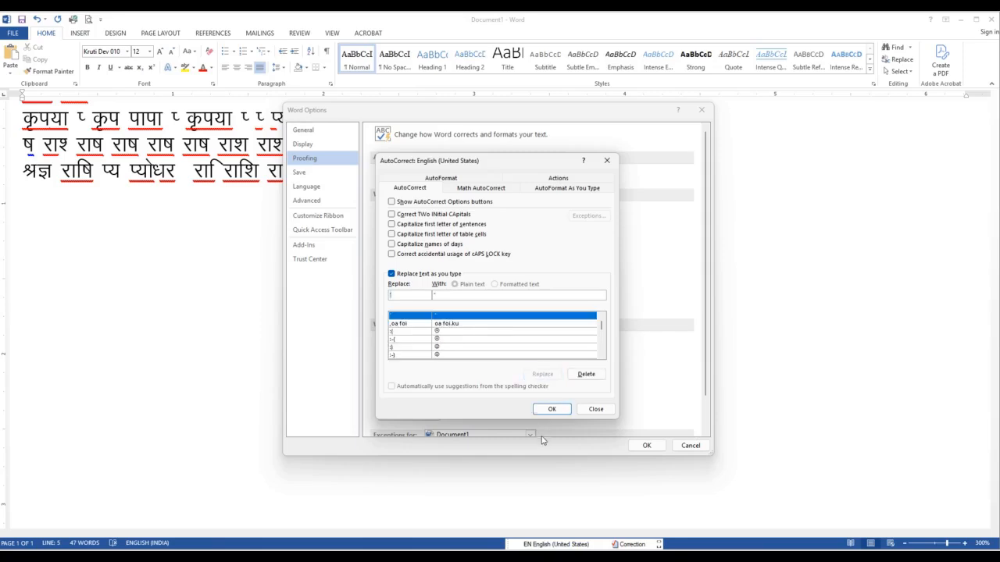
pyautogui.click(552, 408)
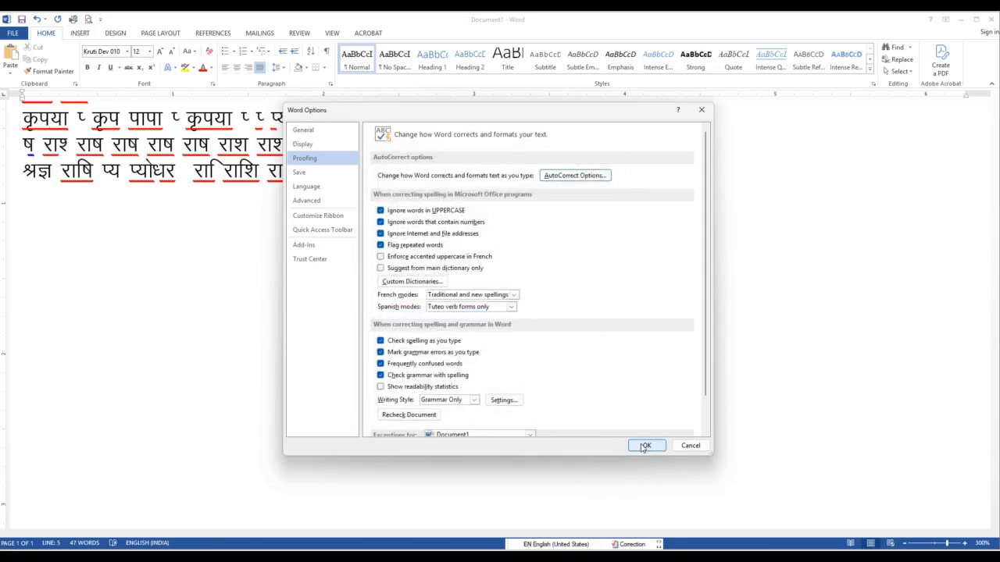
pyautogui.click(646, 445)
# Write राषि three times after पयोधर on the श्रज्ञ line, correcting the mistyped letter
pyautogui.write('राषि ')
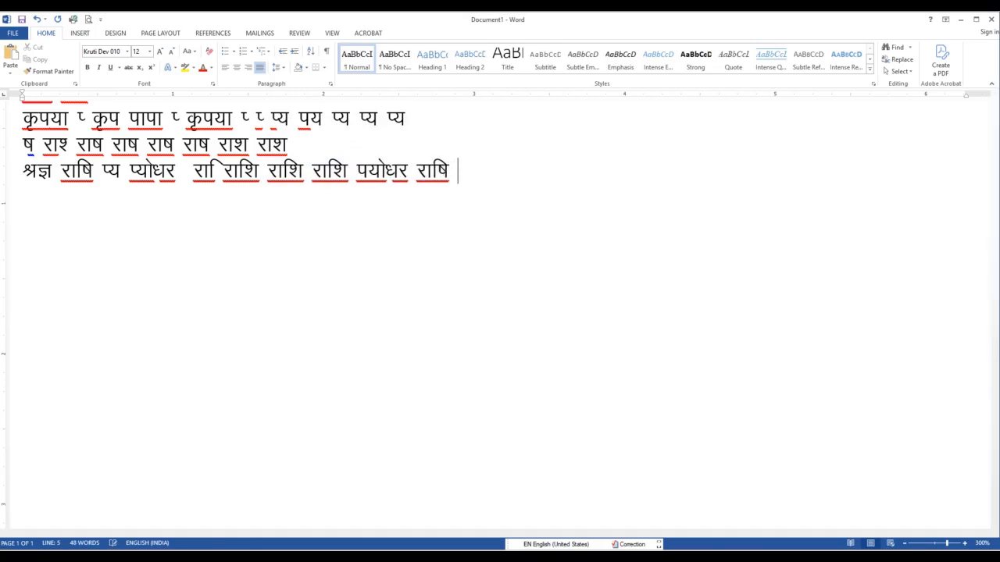
pyautogui.write('राष')
pyautogui.press('BackSpace')
pyautogui.write('िष राषि ')
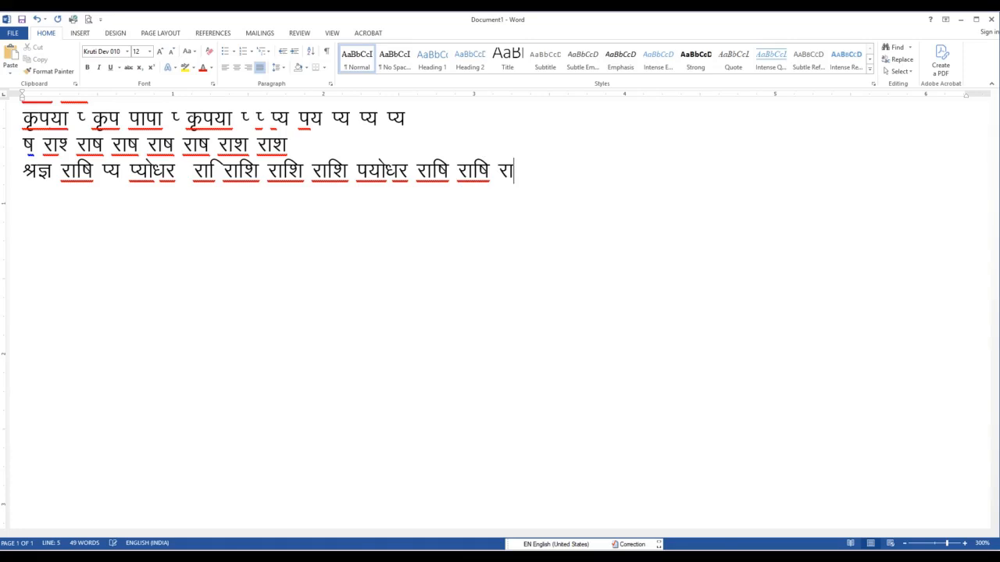
pyautogui.write('राि')
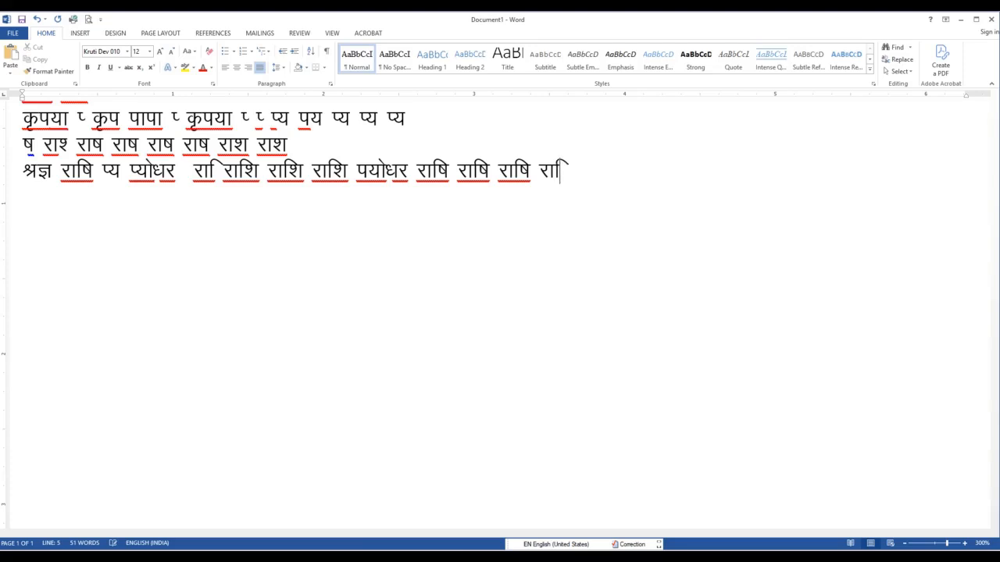
pyautogui.write('ष')
# Write राशि twice after the last राषि, deleting and retyping the wrongly replaced letters
pyautogui.press('BackSpace')
pyautogui.press('BackSpace')
pyautogui.press('BackSpace')
pyautogui.press('BackSpace')
pyautogui.write('राि')
pyautogui.write('श')
pyautogui.write('k')
pyautogui.write(' jk')
pyautogui.write("f'k")
pyautogui.write('jkf')
pyautogui.write("'k")
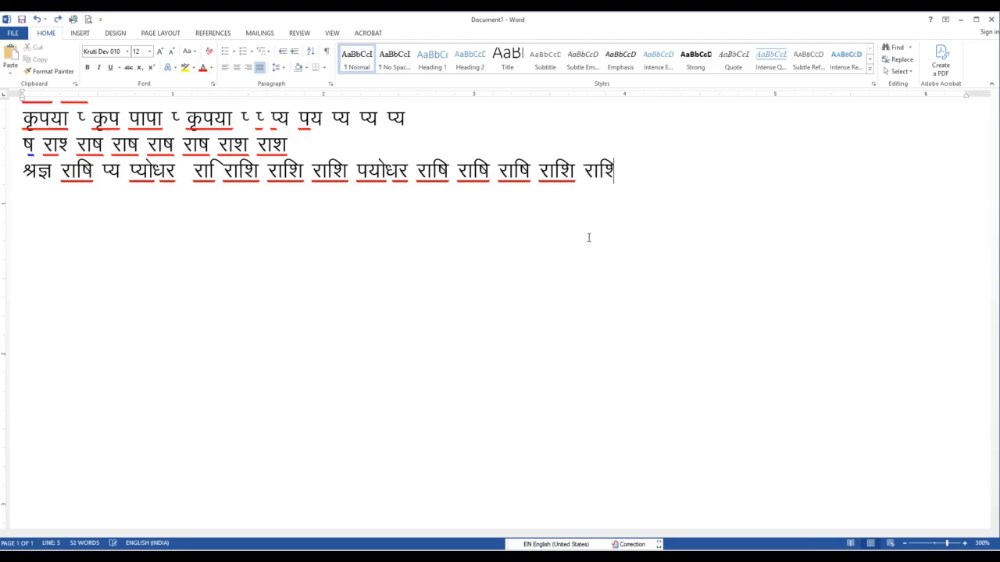
pyautogui.write('k')
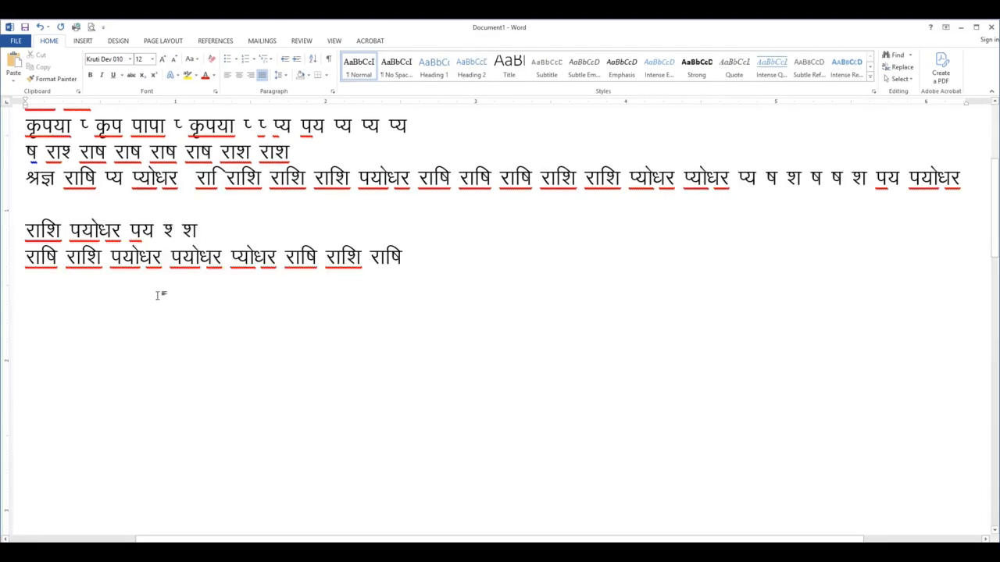
# Try to turn off "Replace text as you type" in the AutoCorrect proofing options and confirm the dialogs
pyautogui.click(11, 44)
pyautogui.click(20, 334)
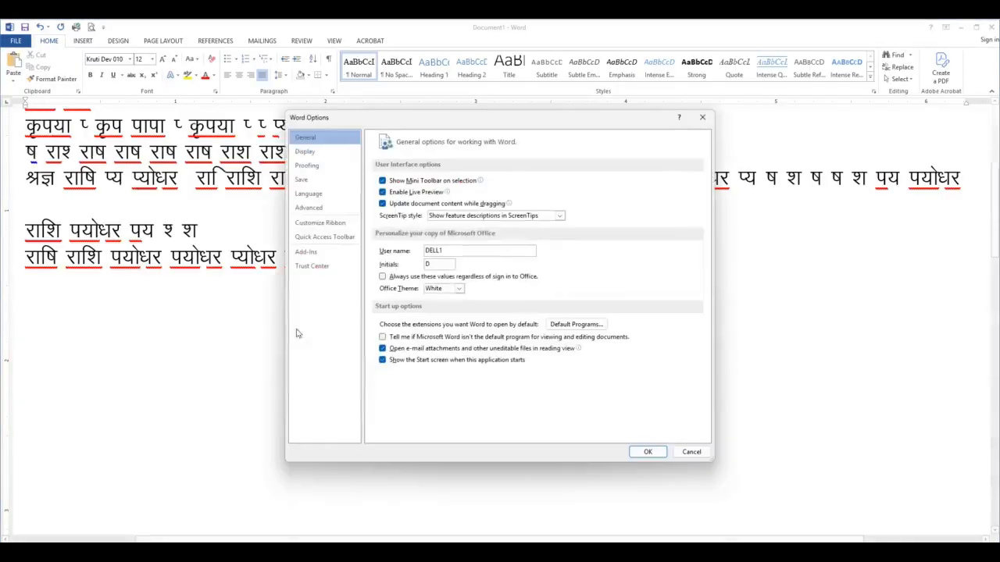
pyautogui.click(306, 166)
pyautogui.click(570, 183)
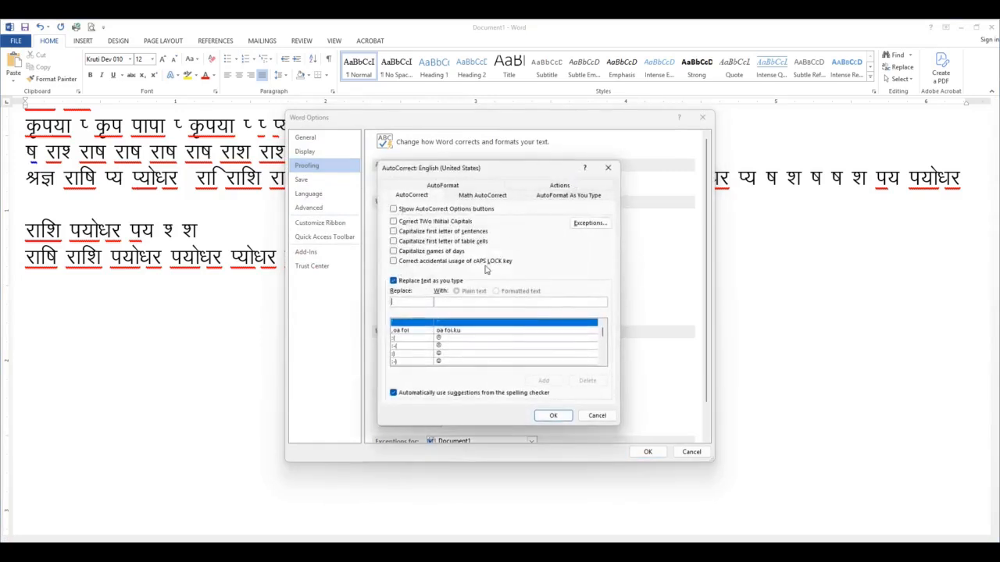
pyautogui.click(393, 282)
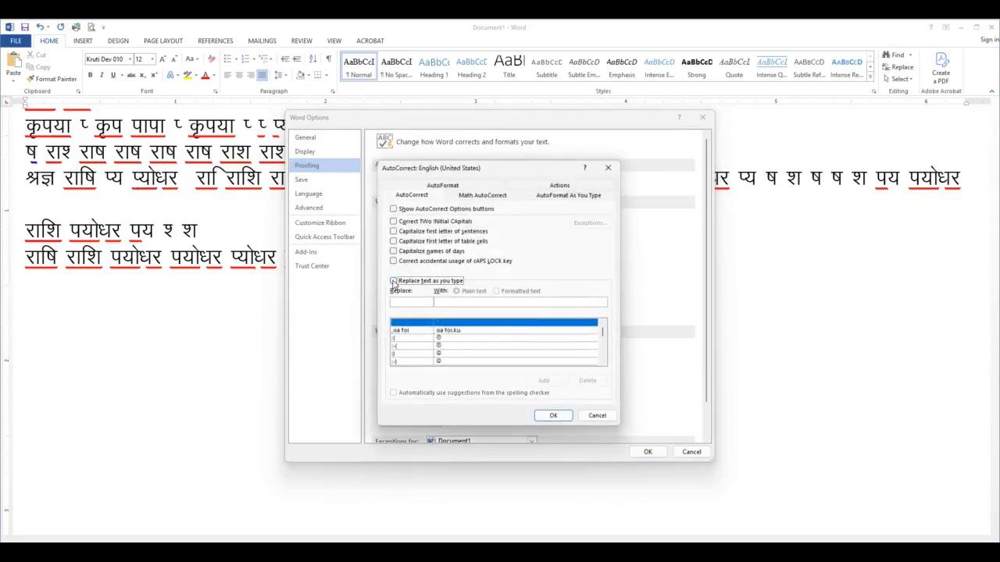
pyautogui.press('Escape')
pyautogui.click(571, 183)
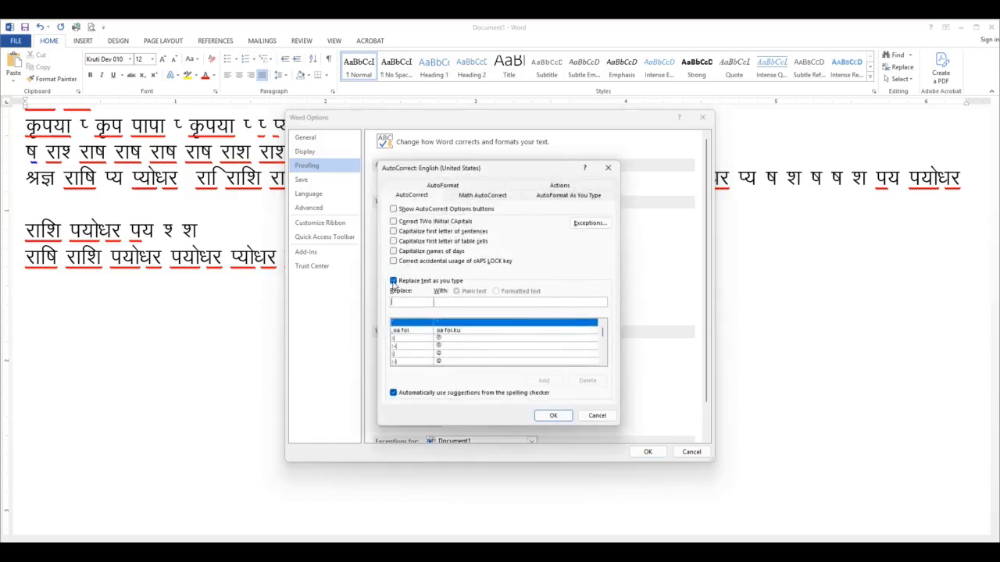
pyautogui.click(394, 281)
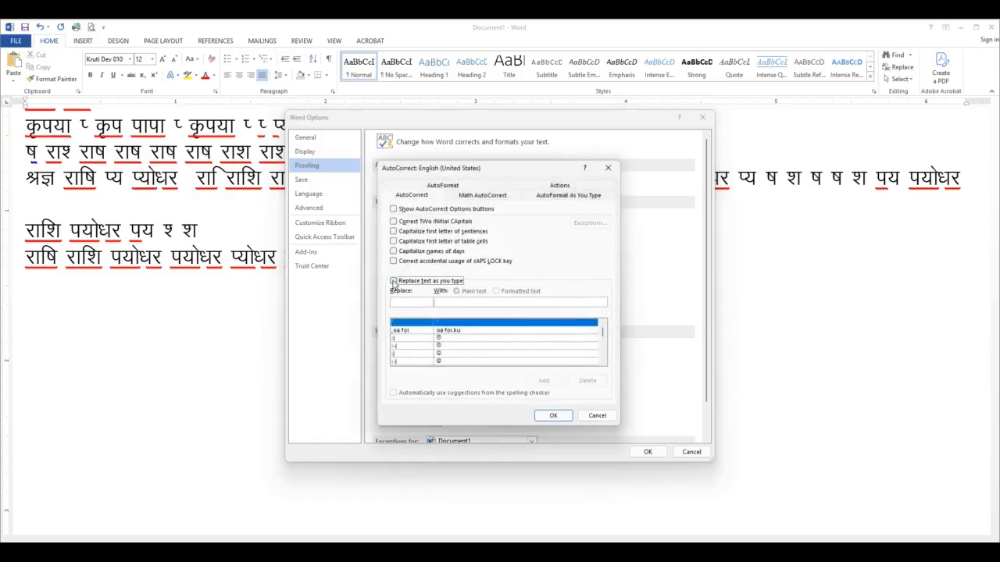
pyautogui.press('Escape')
pyautogui.click(573, 182)
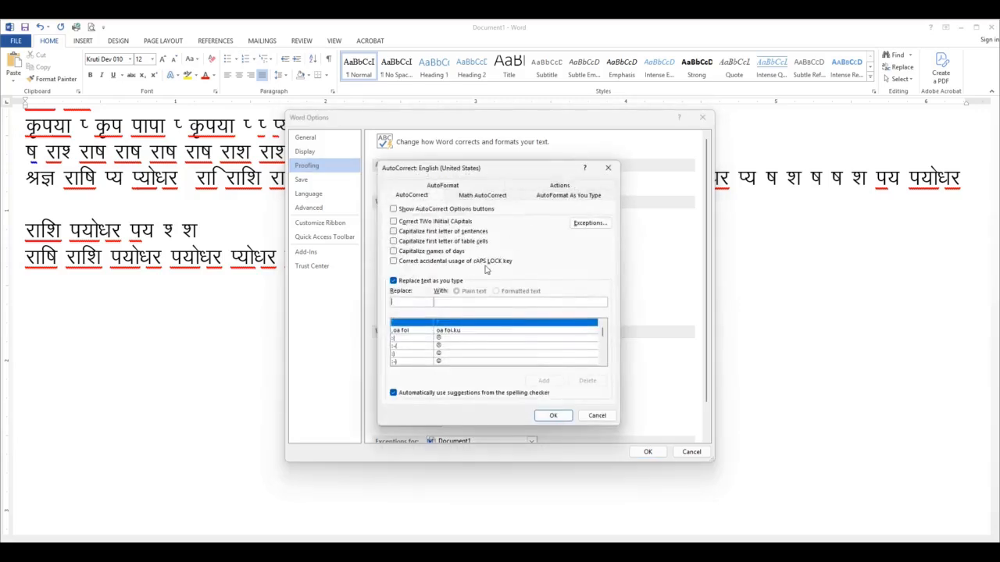
pyautogui.click(393, 281)
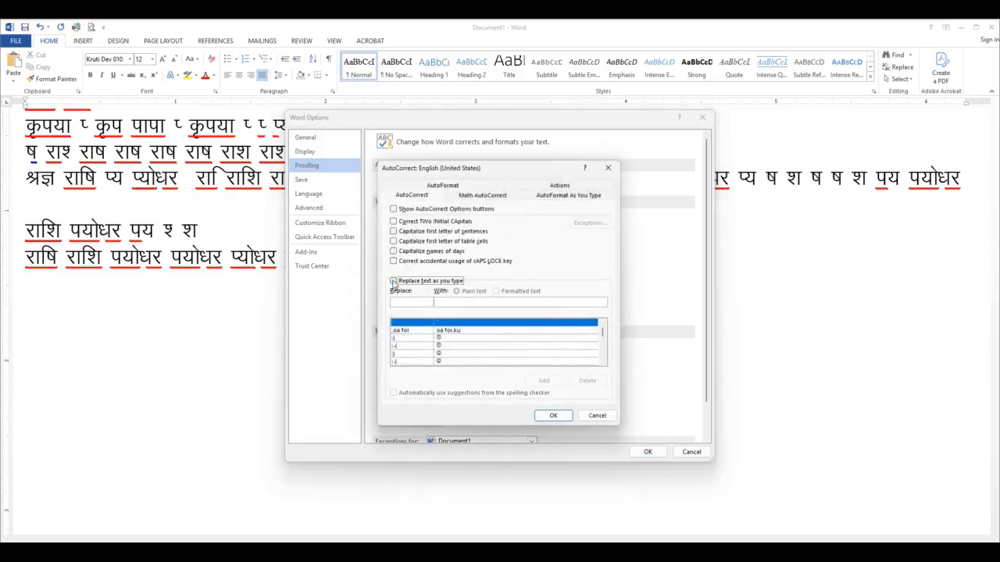
pyautogui.press('Return')
pyautogui.press('Return')
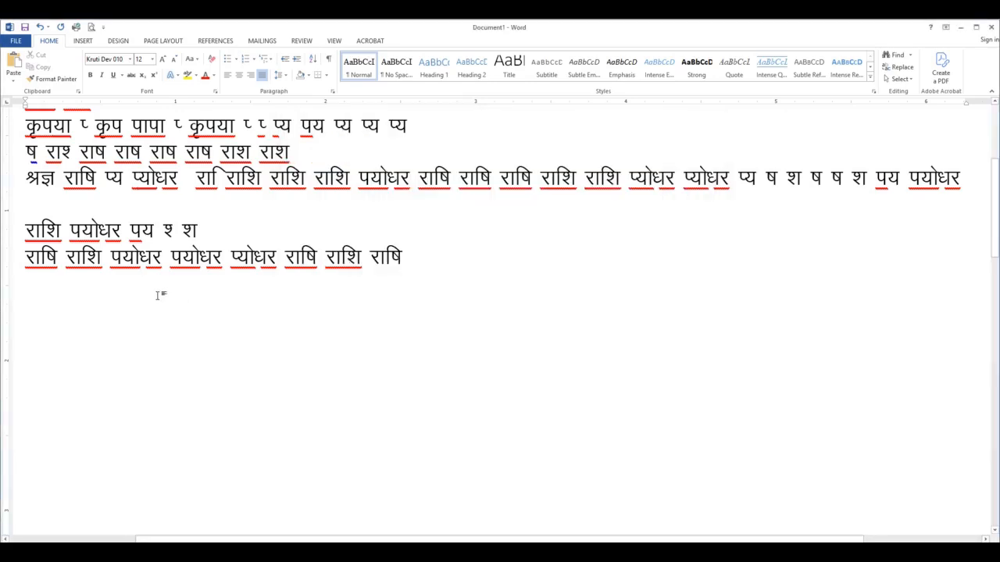
pyautogui.click(14, 42)
pyautogui.click(21, 332)
pyautogui.click(15, 42)
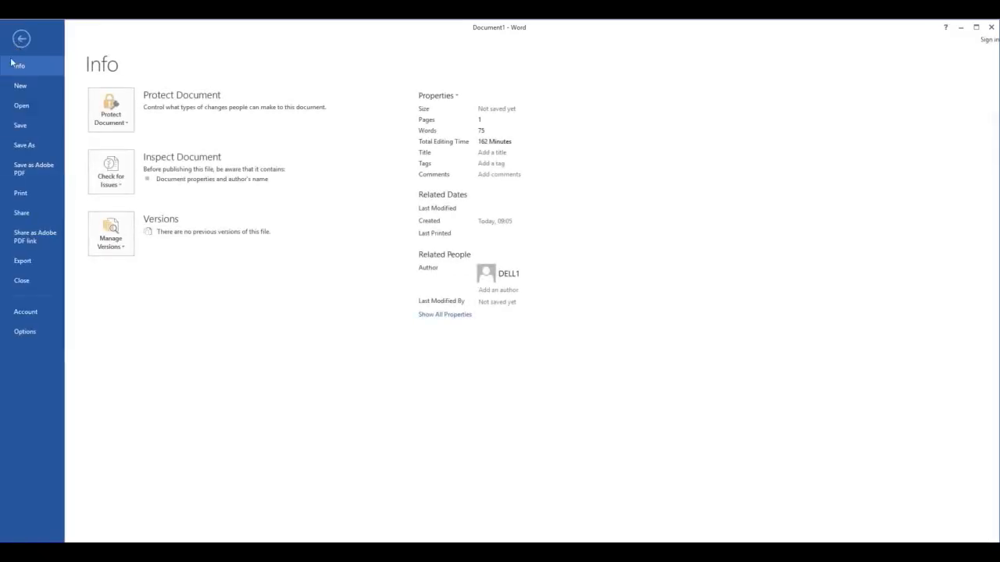
pyautogui.click(15, 42)
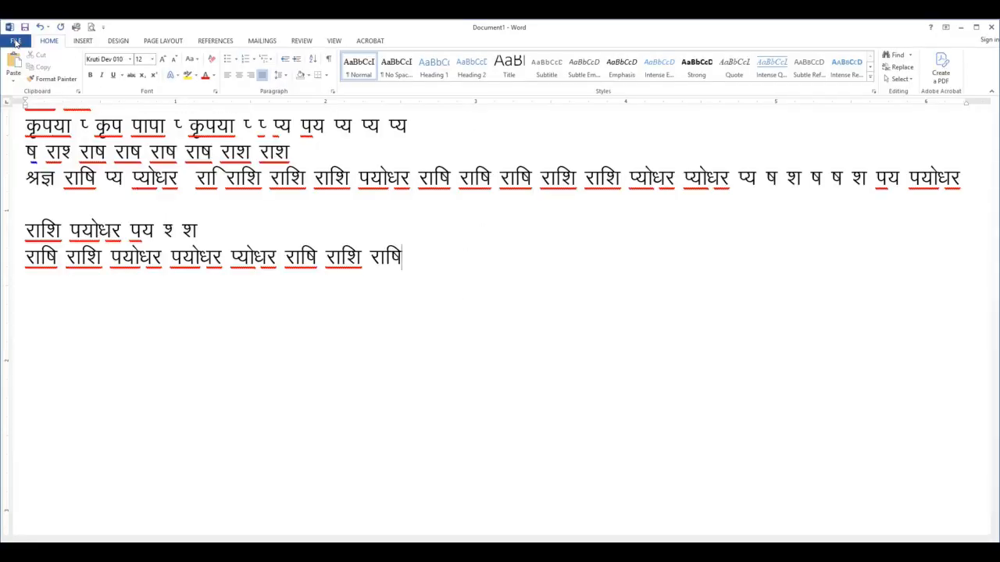
pyautogui.click(14, 42)
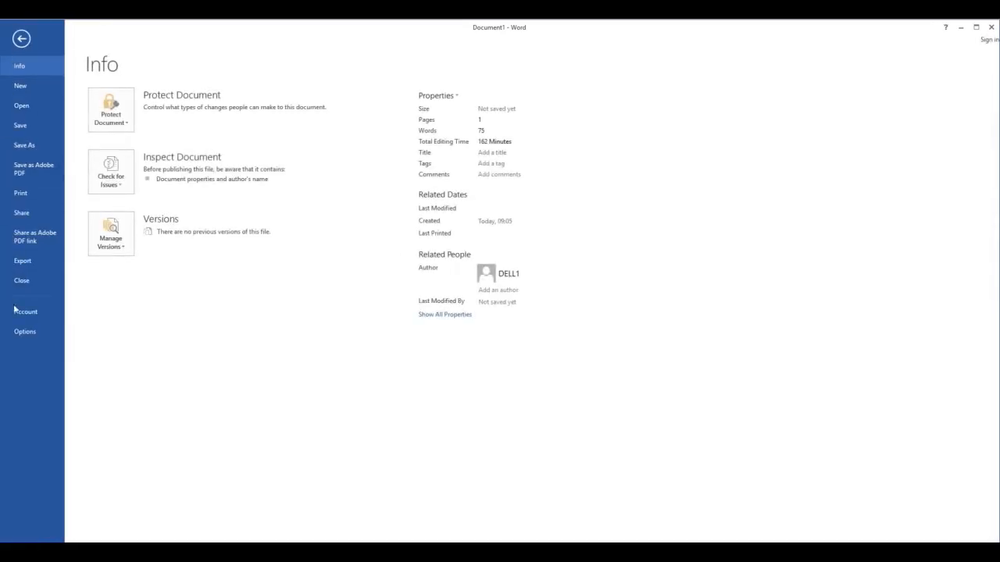
pyautogui.click(24, 332)
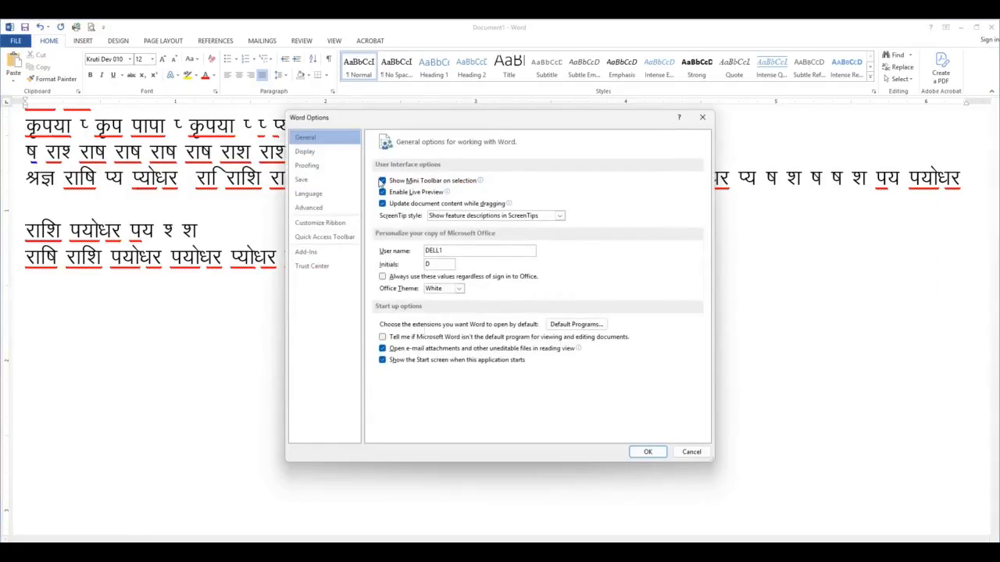
pyautogui.click(306, 165)
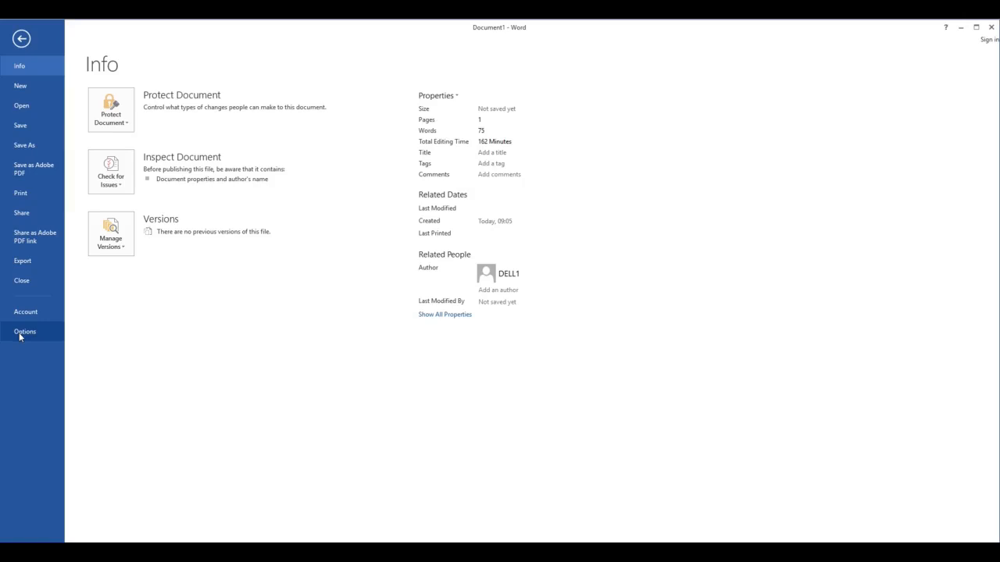
# Turn off "Replace text as you type" in the AutoCorrect settings under the proofing options and apply the change
pyautogui.click(24, 332)
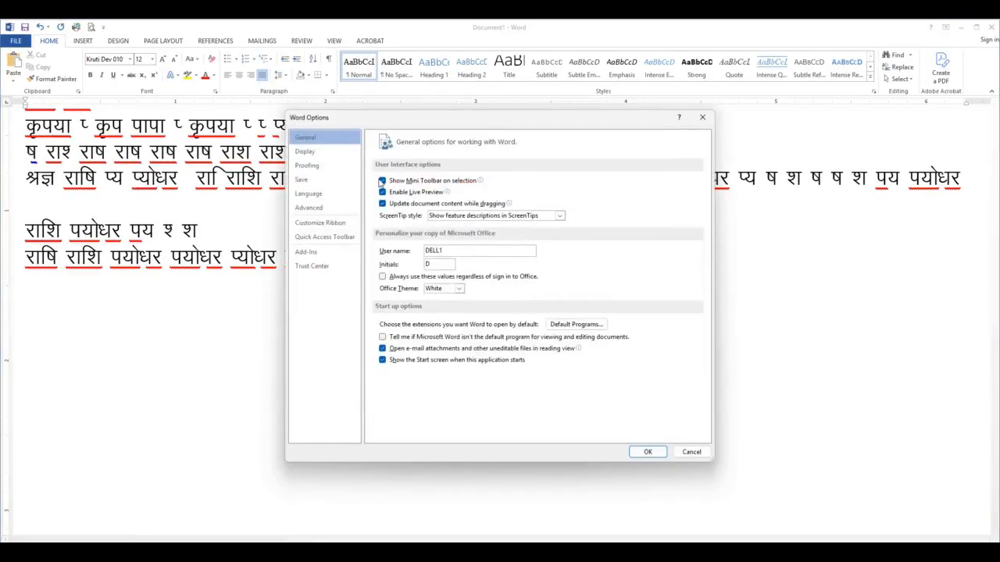
pyautogui.click(306, 166)
pyautogui.click(571, 181)
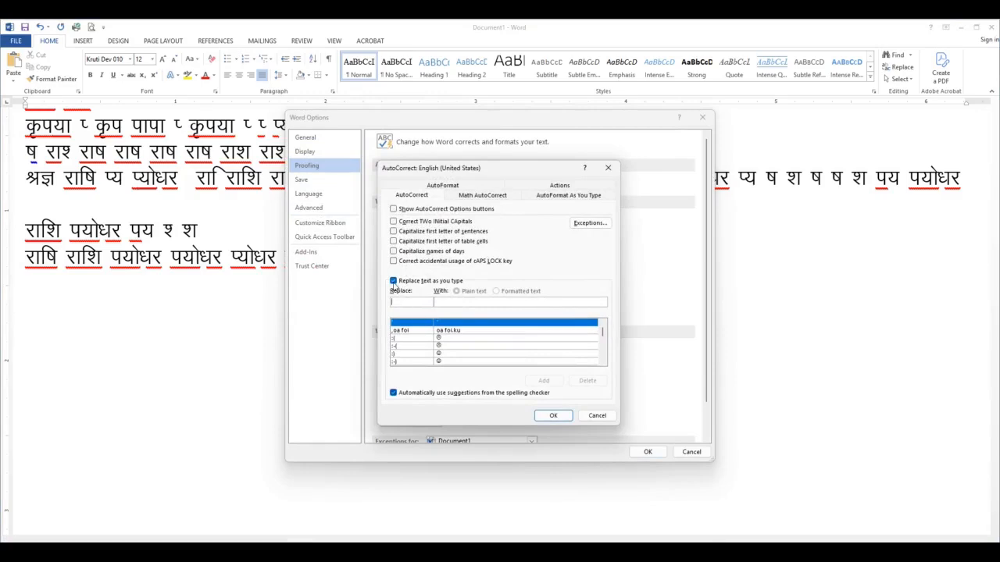
pyautogui.click(393, 282)
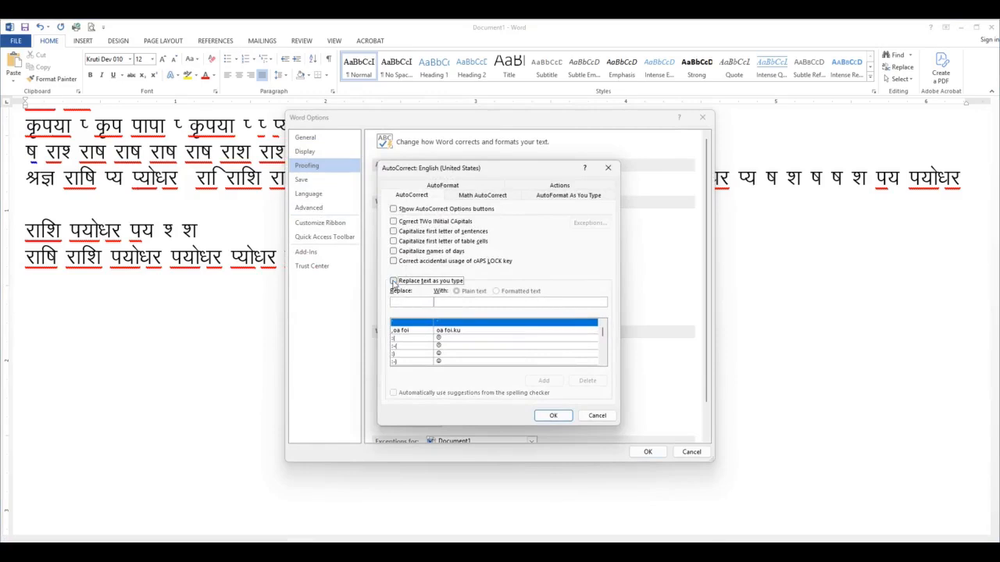
pyautogui.click(552, 414)
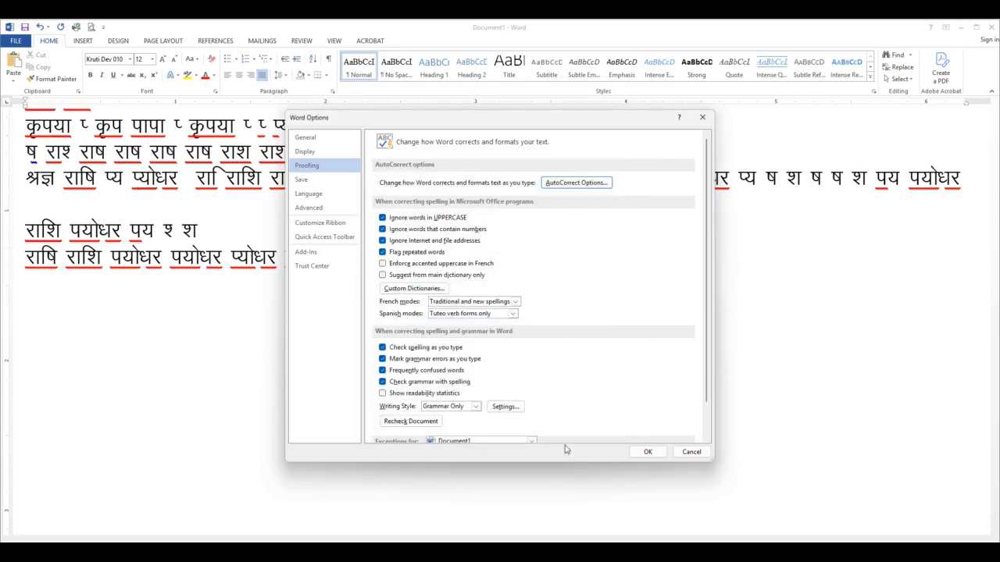
pyautogui.click(645, 452)
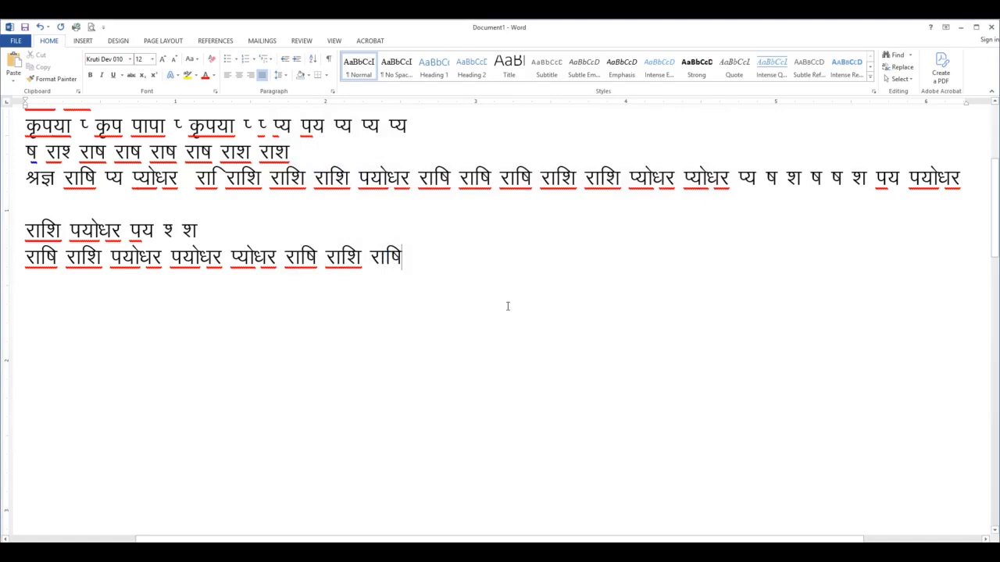
# Write राशि three times, पयोधर twice, then पय पयोधर राशि after the last राषि, and undo this added text
pyautogui.write('राशि')
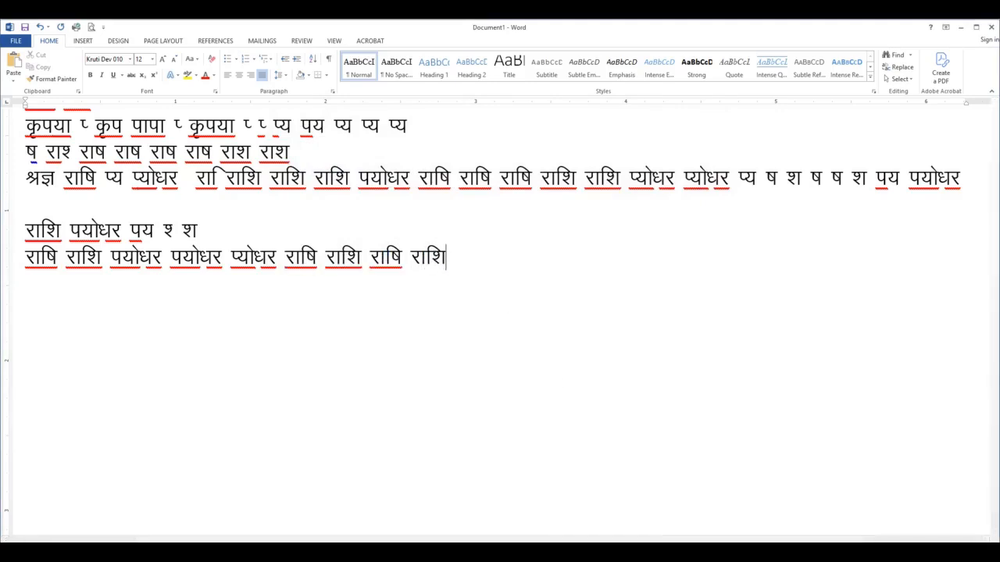
pyautogui.write(' राशि राशि ')
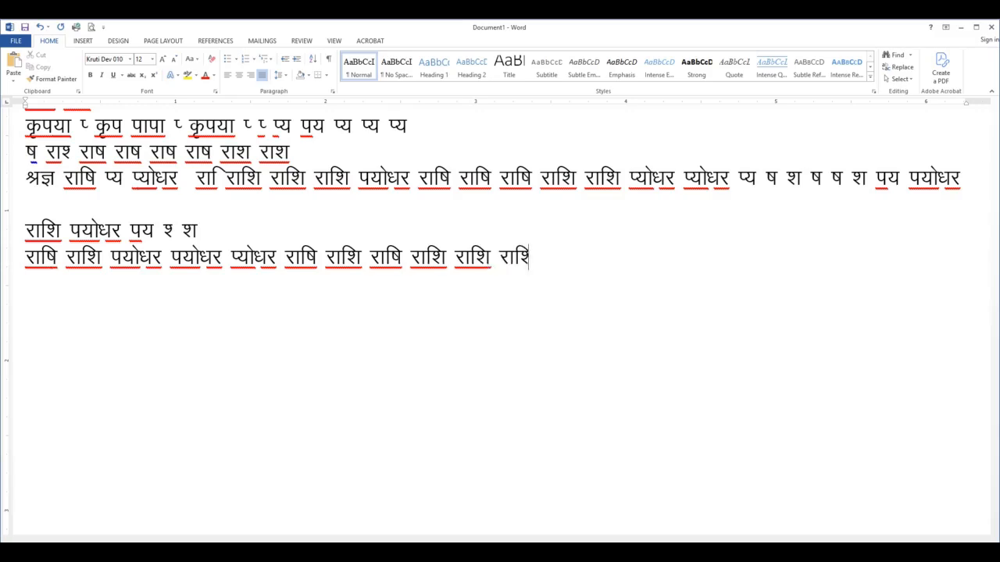
pyautogui.write('पयोधर पयोधर ')
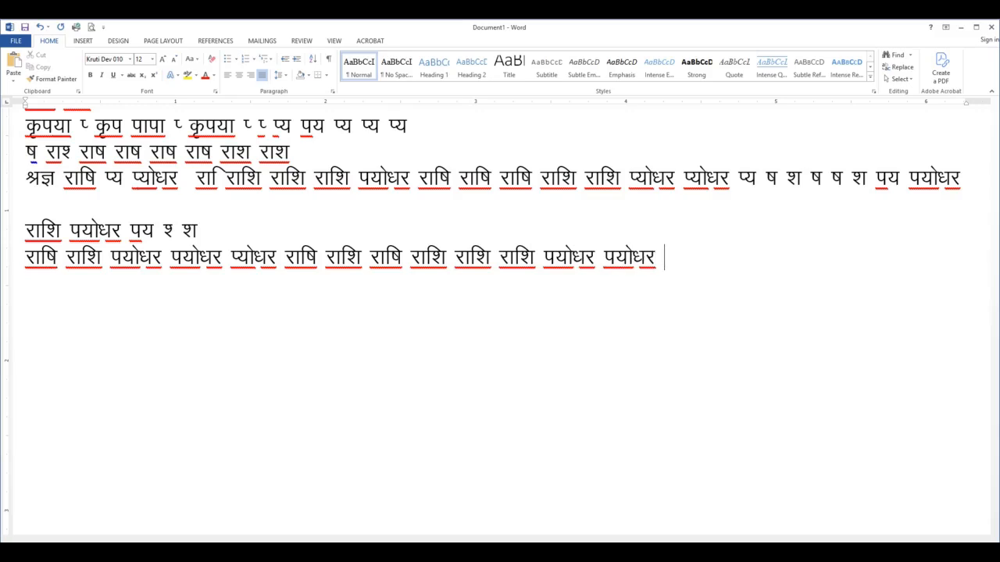
pyautogui.write('पय पयोधर ')
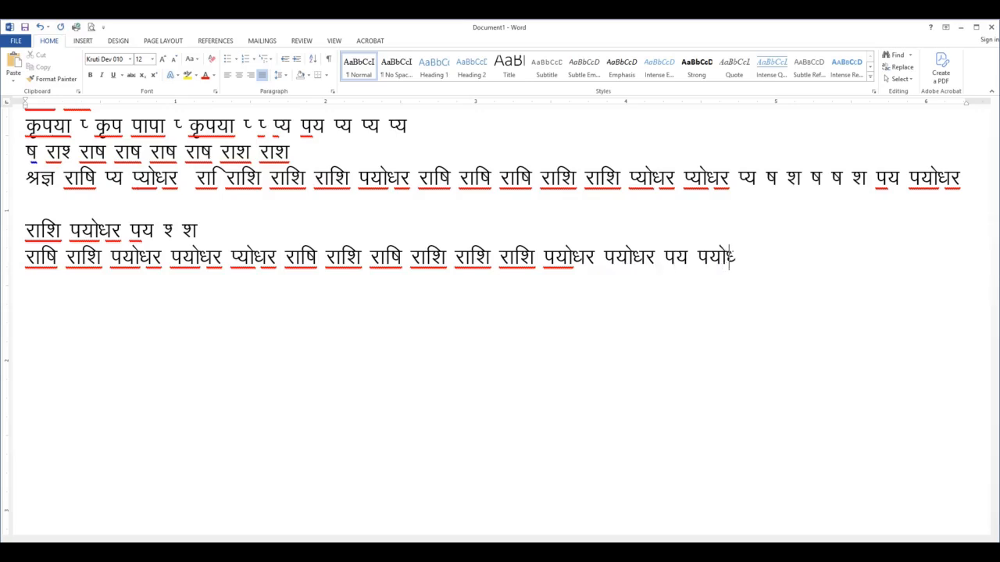
pyautogui.write('राशि')
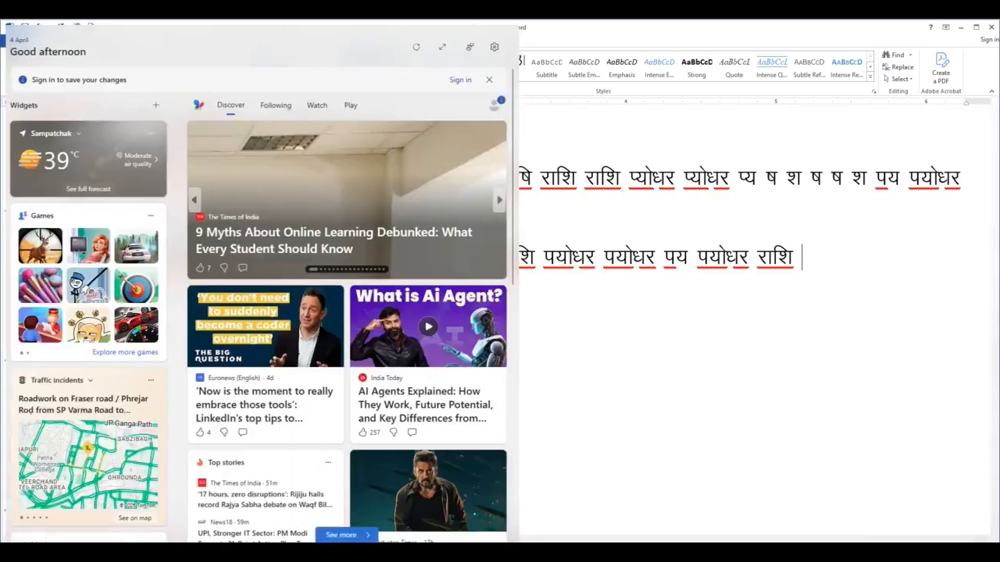
pyautogui.hotkey('ctrl', 'z')
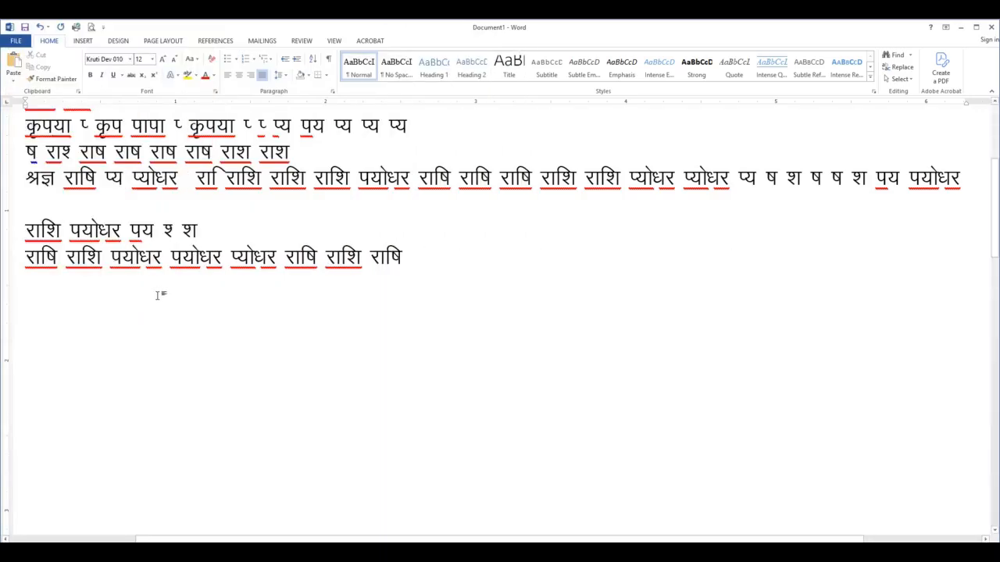
# Try to turn off "Replace text as you type" in the AutoCorrect settings under the proofing options
pyautogui.click(16, 41)
pyautogui.click(22, 331)
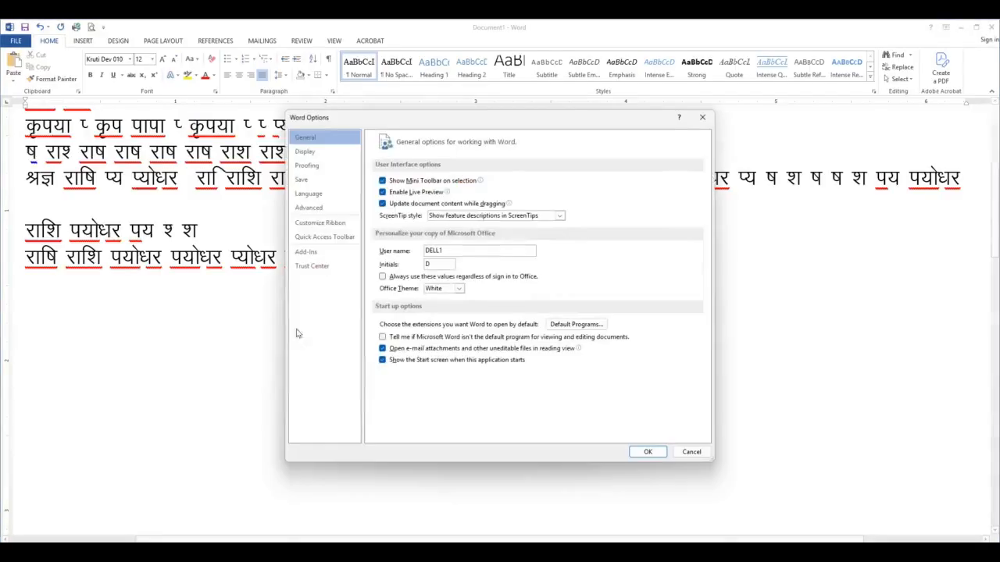
pyautogui.click(306, 165)
pyautogui.click(575, 183)
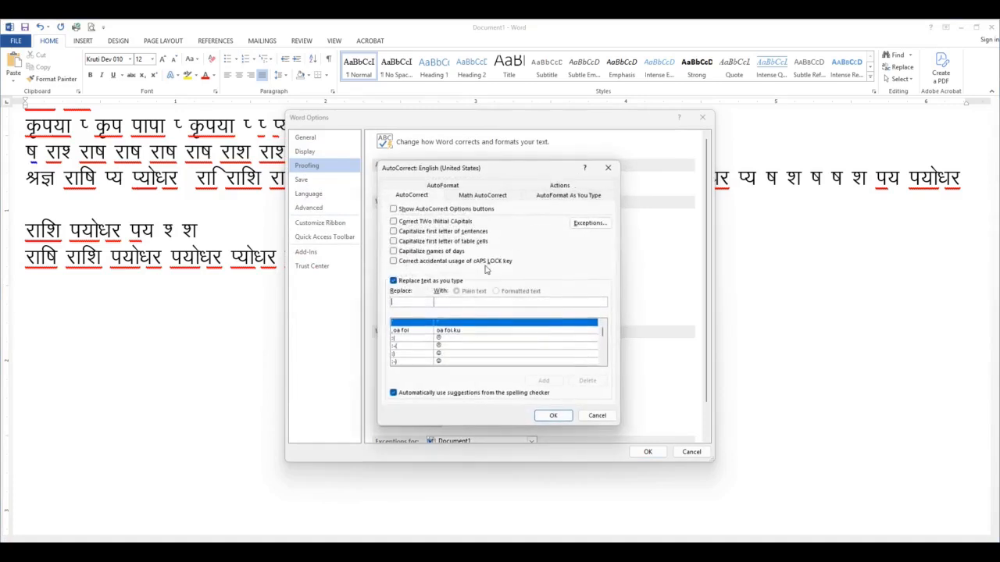
pyautogui.click(394, 281)
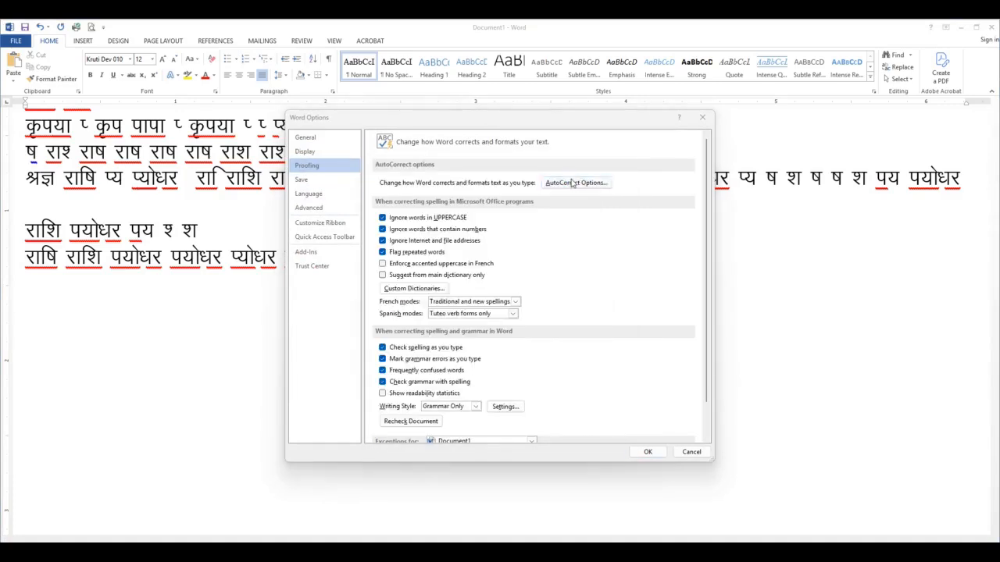
pyautogui.click(574, 183)
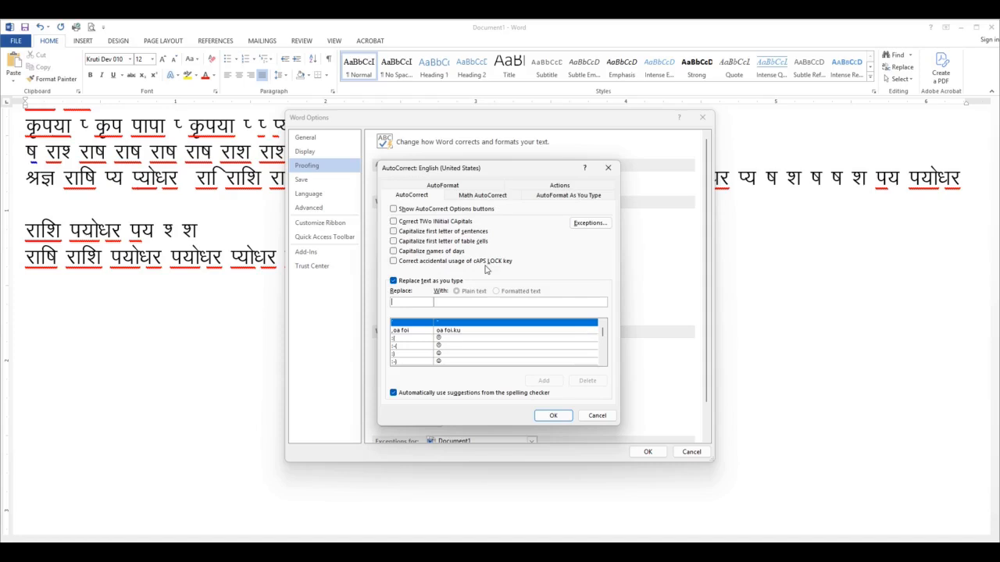
pyautogui.click(393, 282)
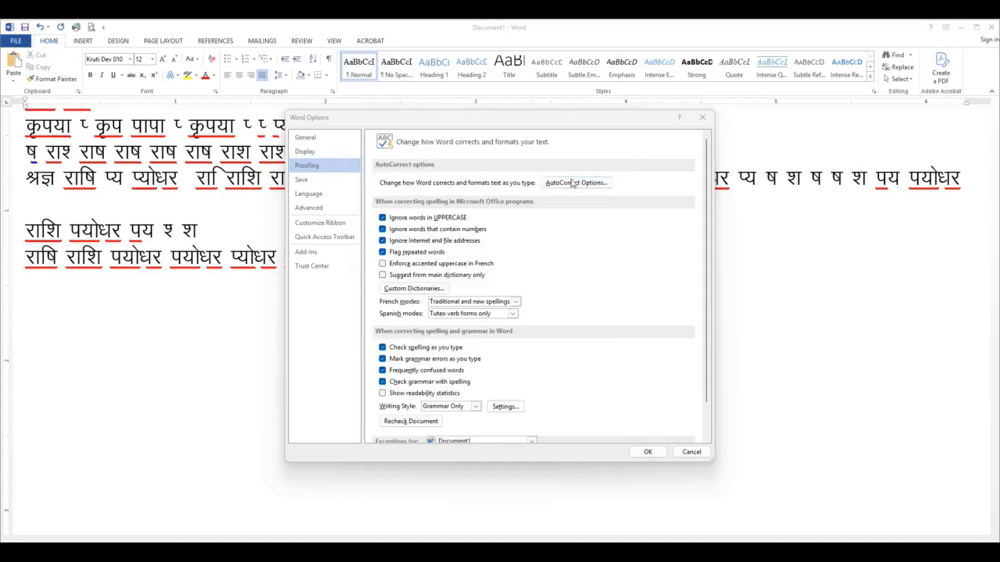
pyautogui.click(574, 183)
pyautogui.click(394, 281)
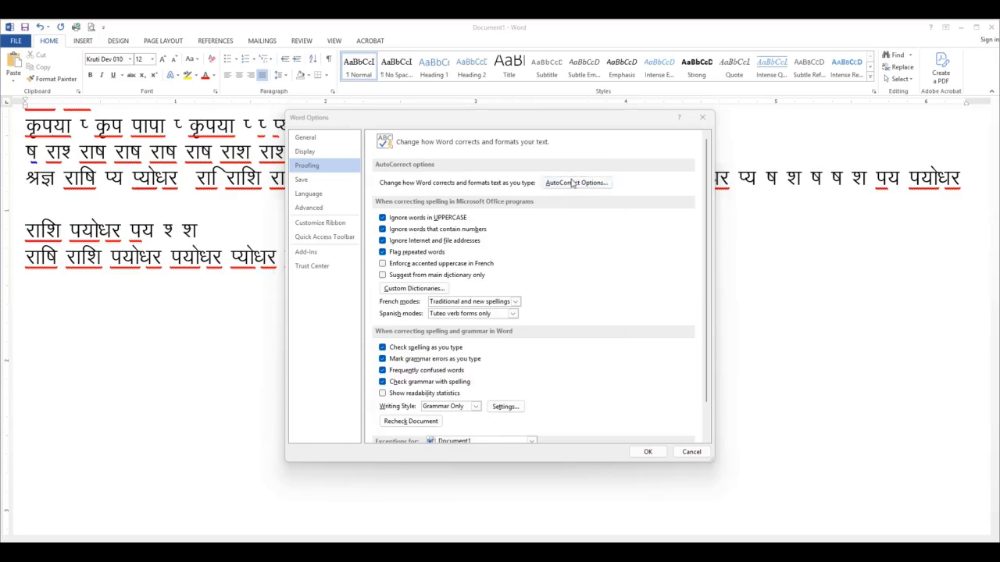
pyautogui.click(575, 182)
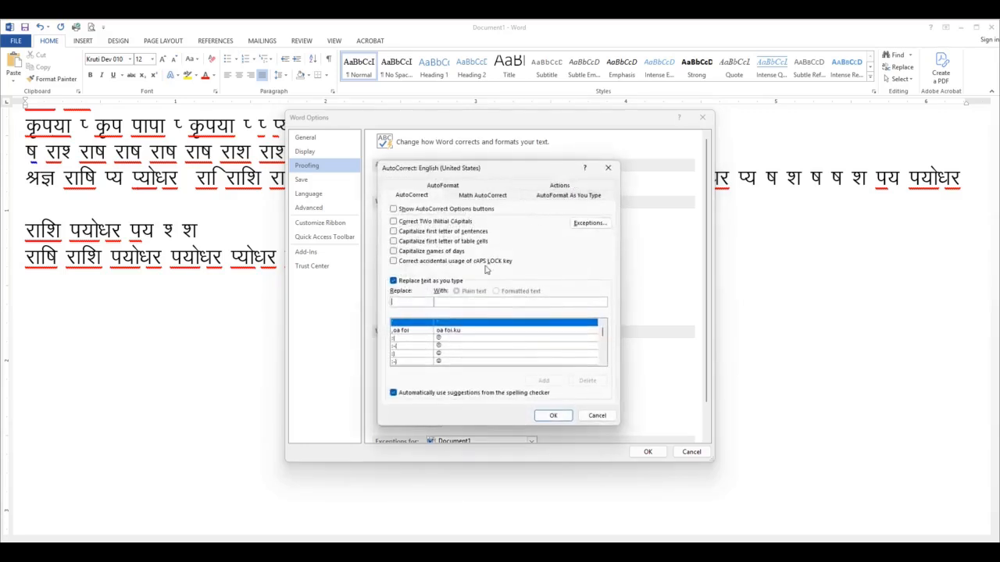
pyautogui.click(394, 282)
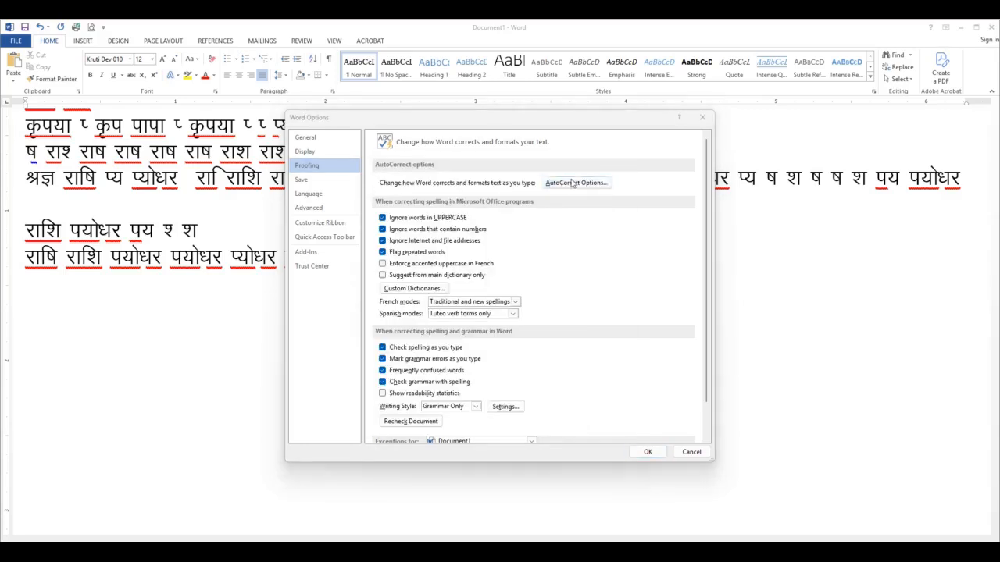
pyautogui.click(576, 183)
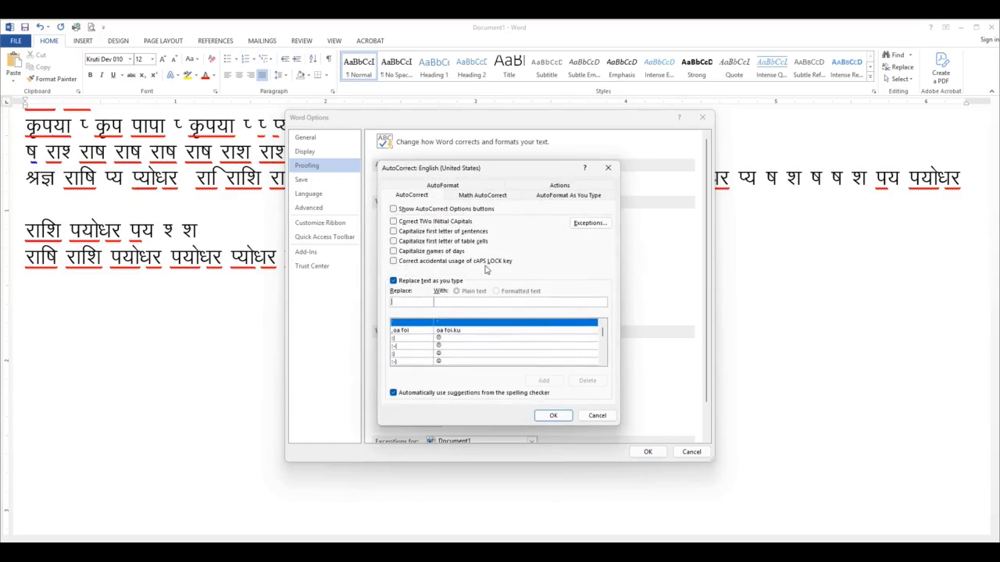
pyautogui.click(394, 282)
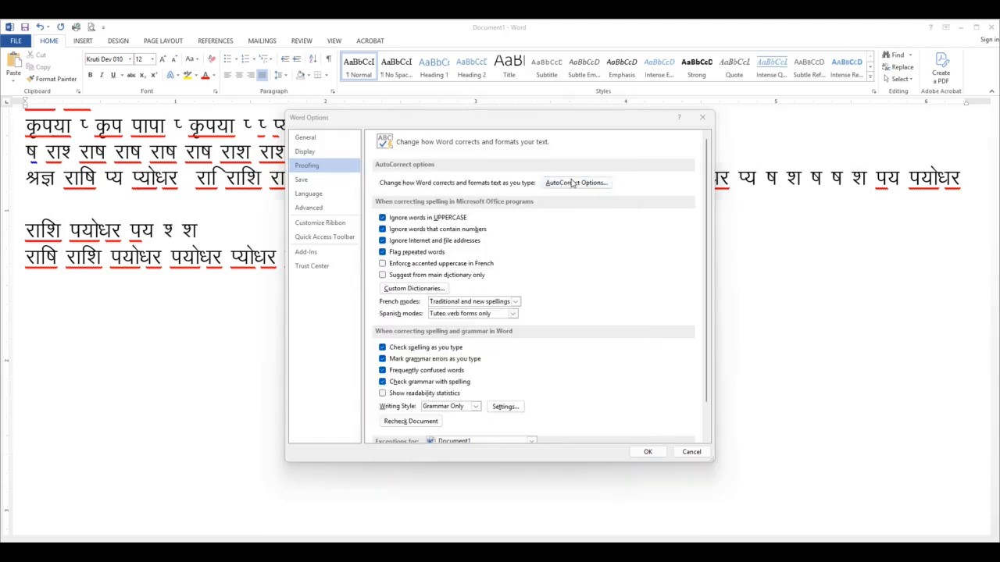
pyautogui.click(574, 183)
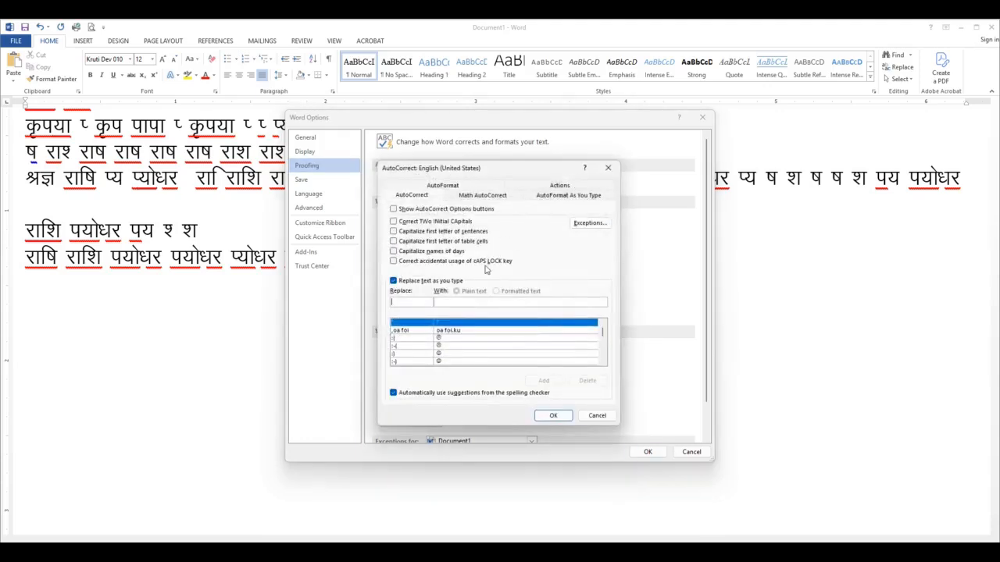
pyautogui.click(394, 281)
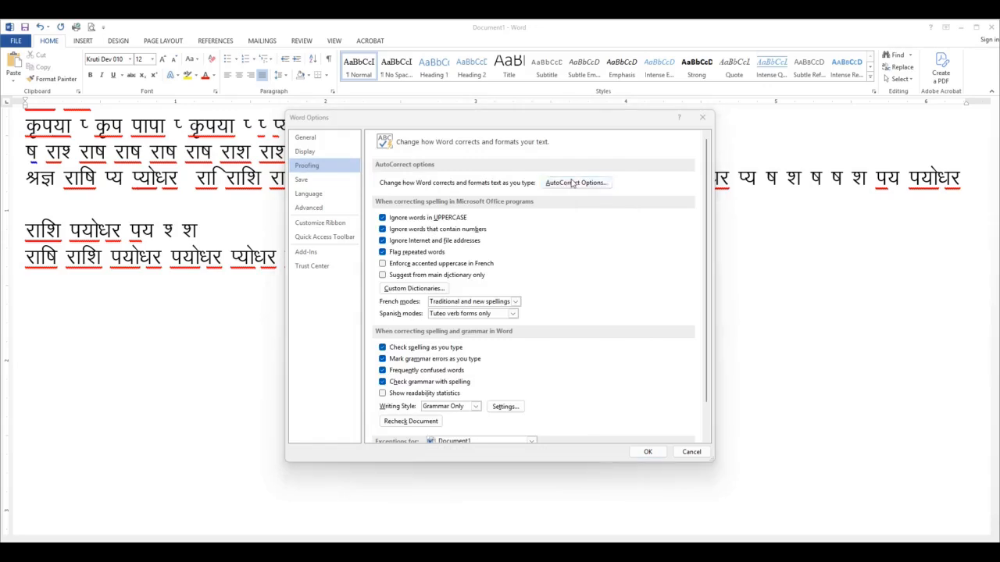
pyautogui.click(571, 183)
pyautogui.click(394, 281)
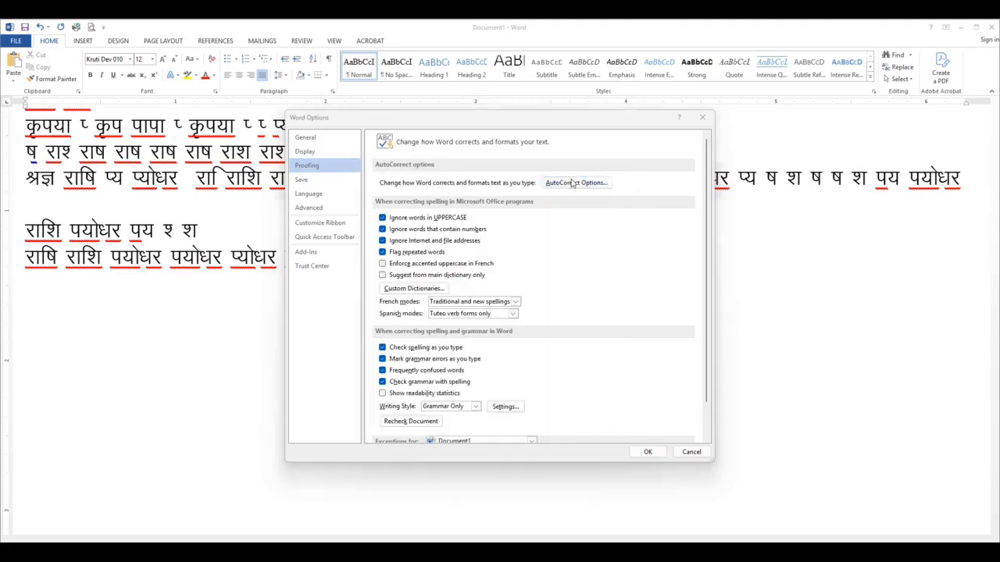
pyautogui.click(570, 183)
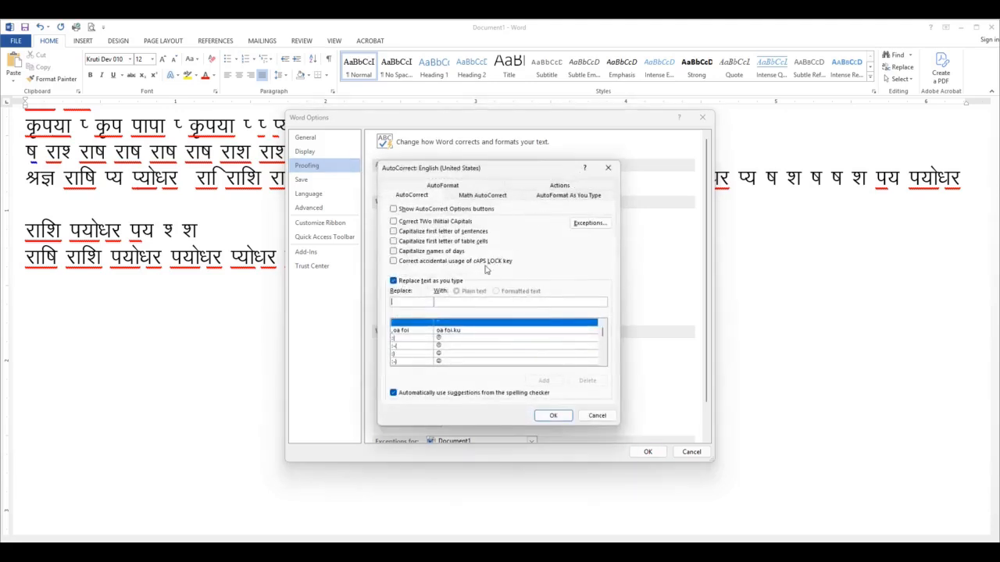
pyautogui.click(394, 281)
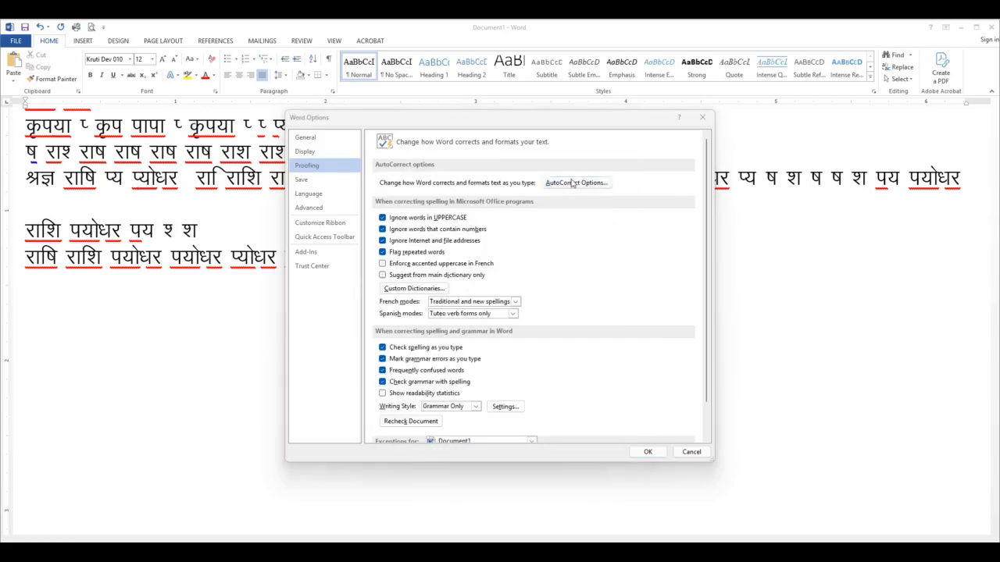
pyautogui.click(571, 183)
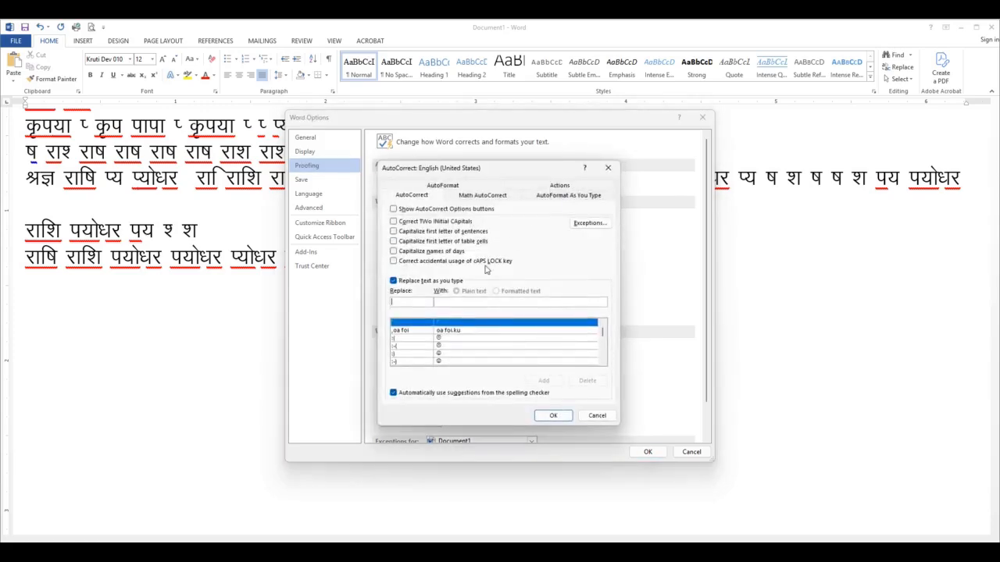
pyautogui.click(393, 281)
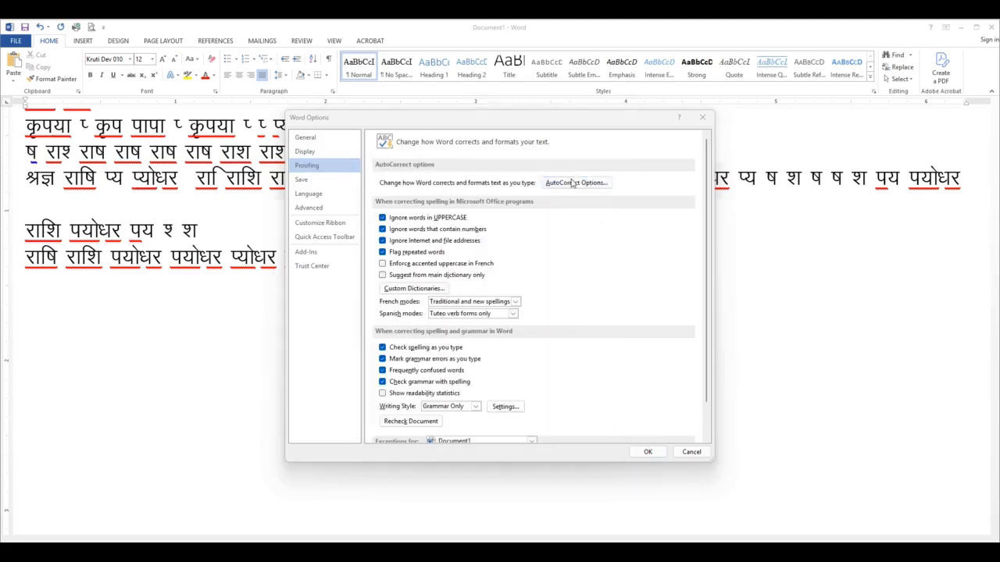
pyautogui.click(574, 182)
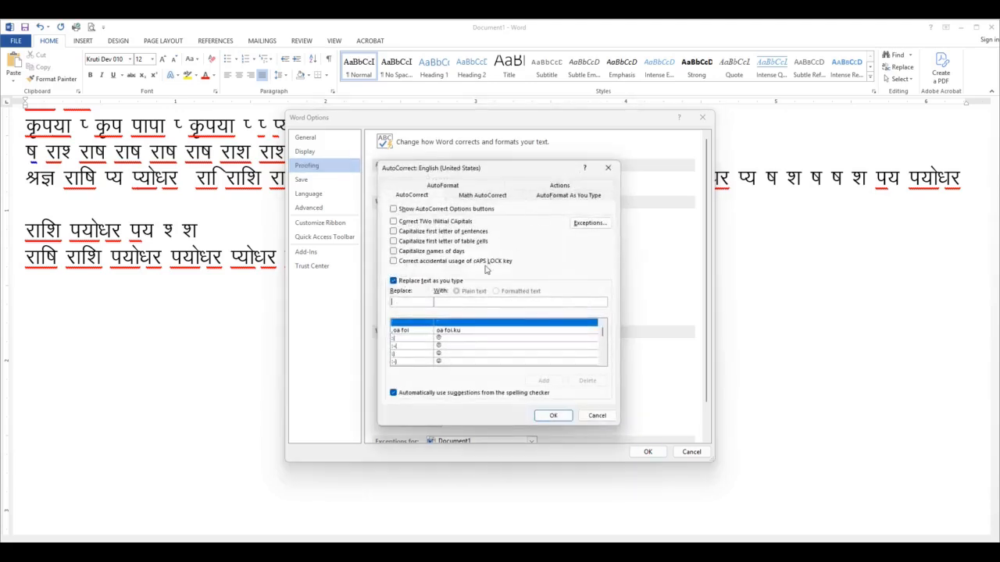
pyautogui.click(394, 281)
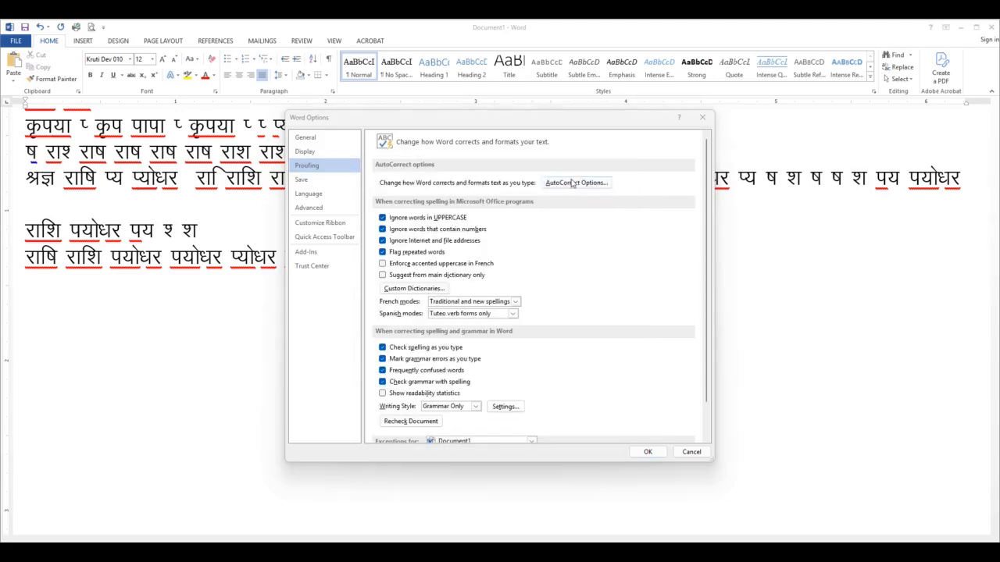
pyautogui.click(574, 181)
pyautogui.click(394, 282)
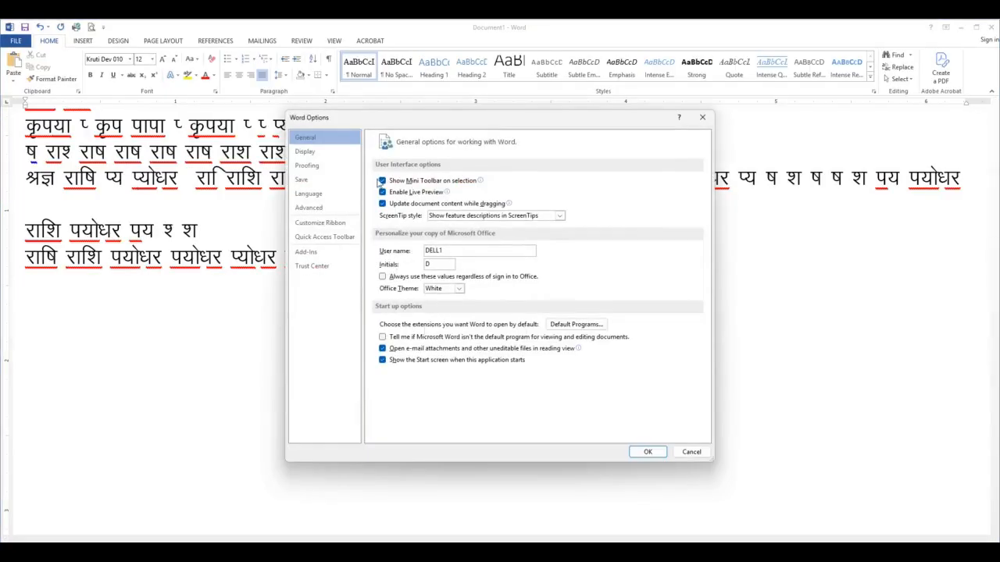
# Try to disable "Replace text as you type" in the proofing AutoCorrect options and confirm both dialogs
pyautogui.click(309, 166)
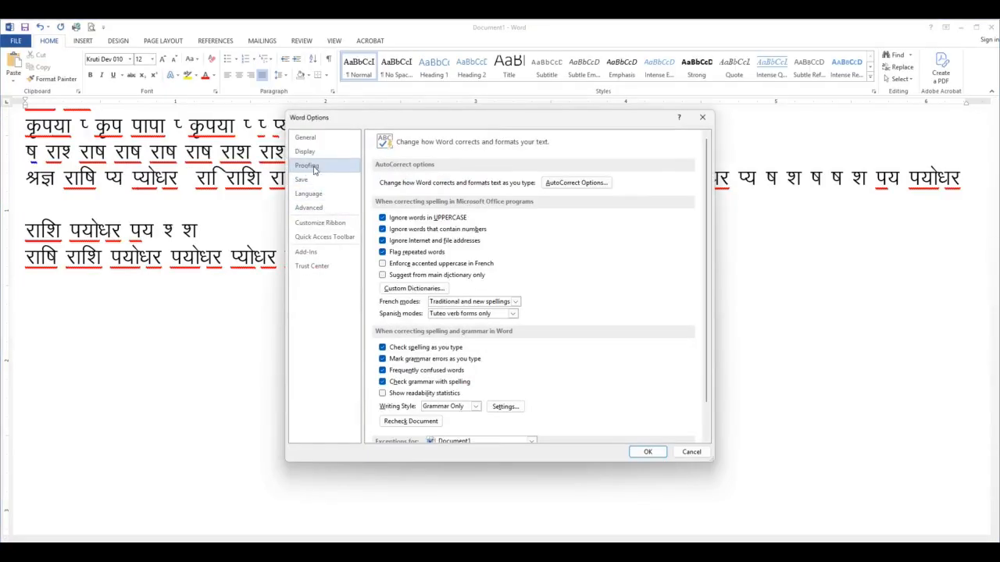
pyautogui.click(572, 184)
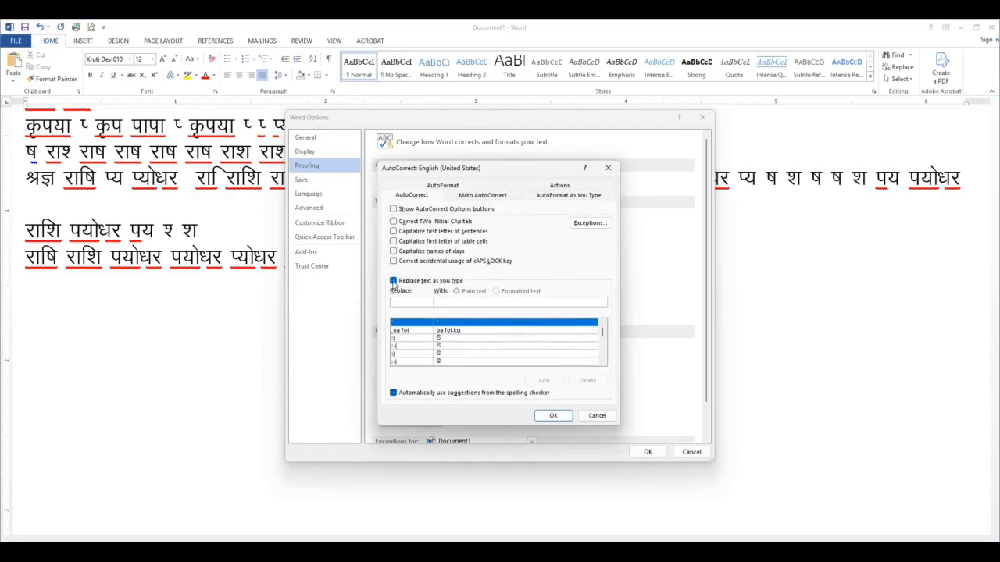
pyautogui.click(394, 281)
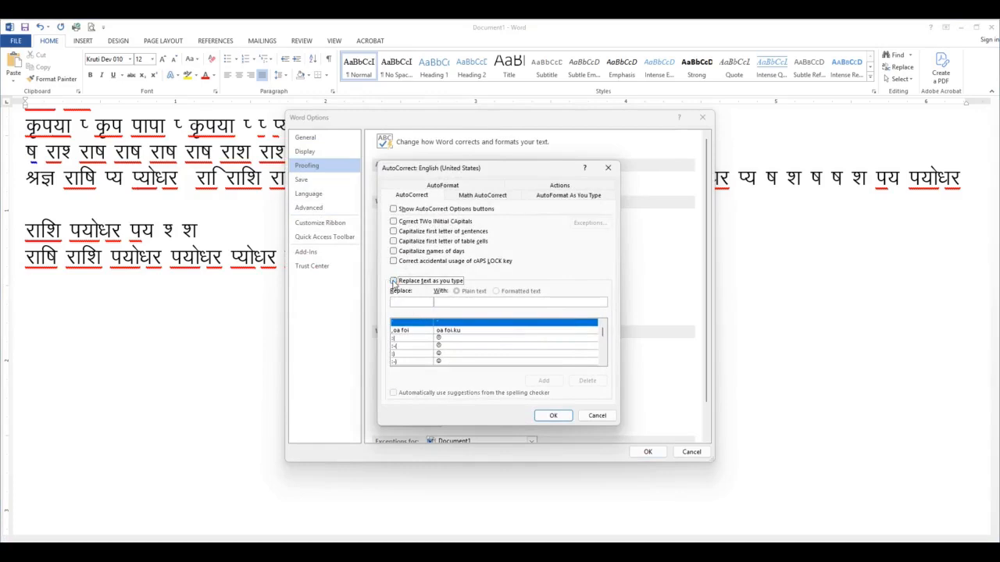
pyautogui.click(547, 415)
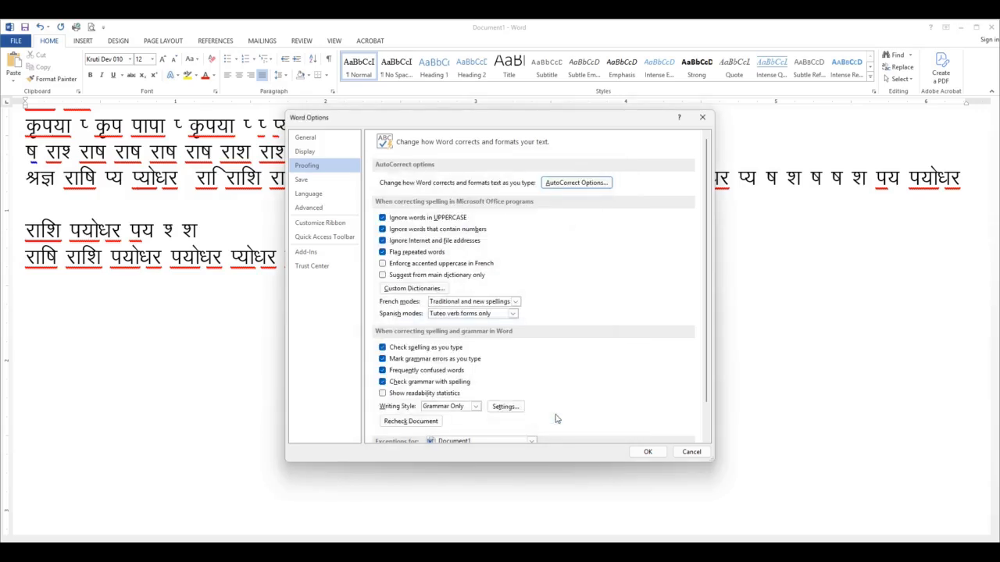
pyautogui.click(646, 452)
# Turn off "Replace text as you type" in the AutoCorrect settings under the proofing options and apply the change
pyautogui.click(20, 337)
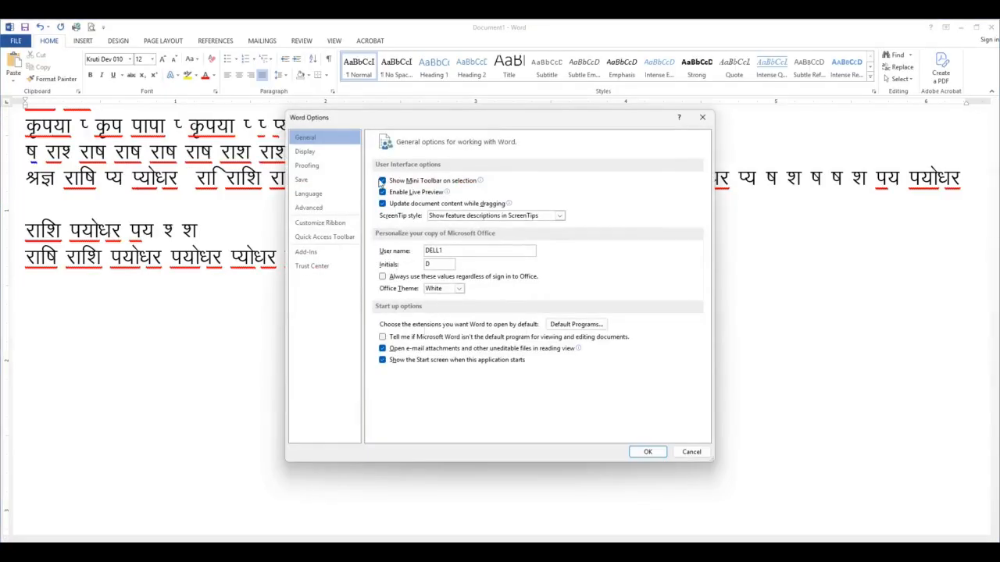
pyautogui.click(306, 166)
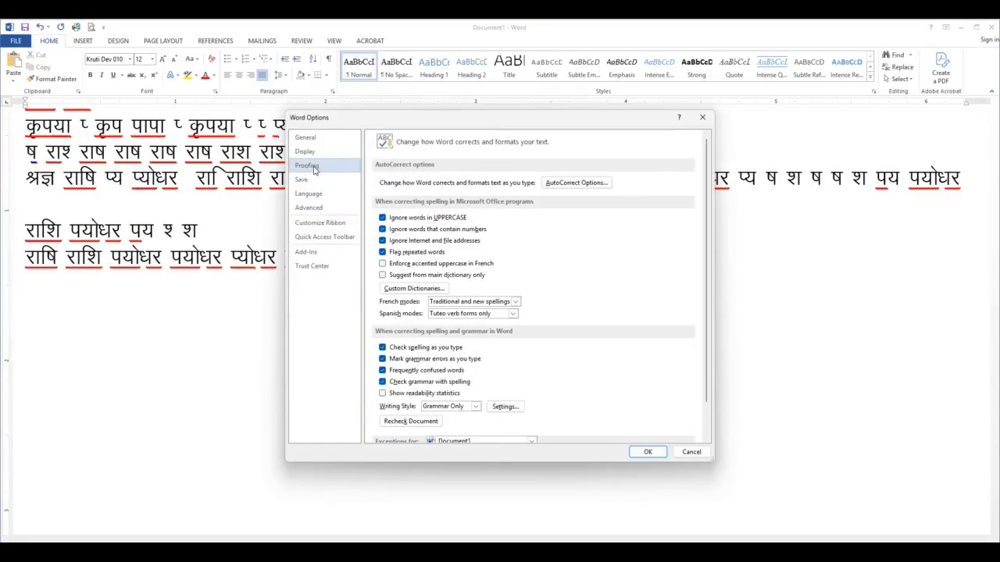
pyautogui.click(574, 184)
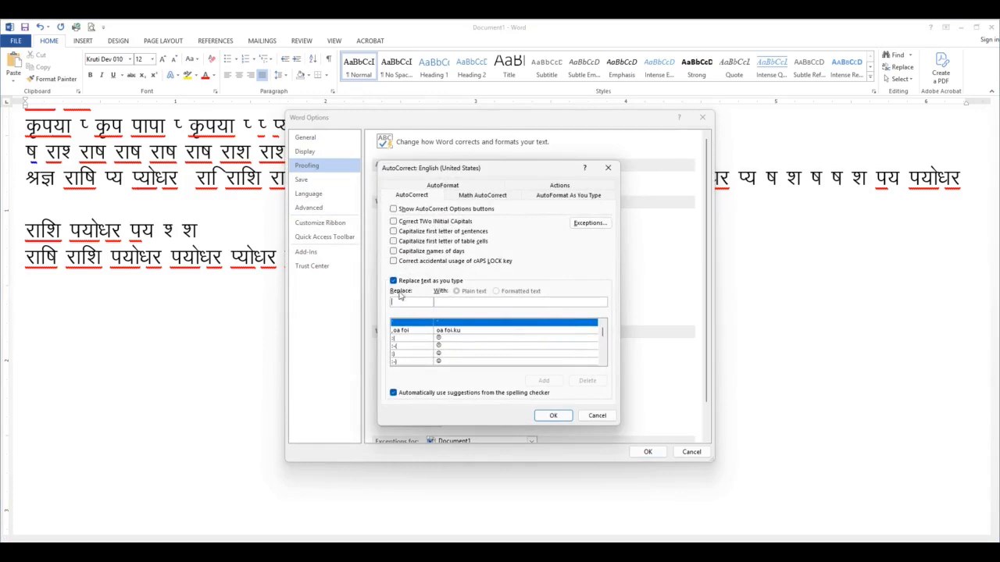
pyautogui.click(394, 281)
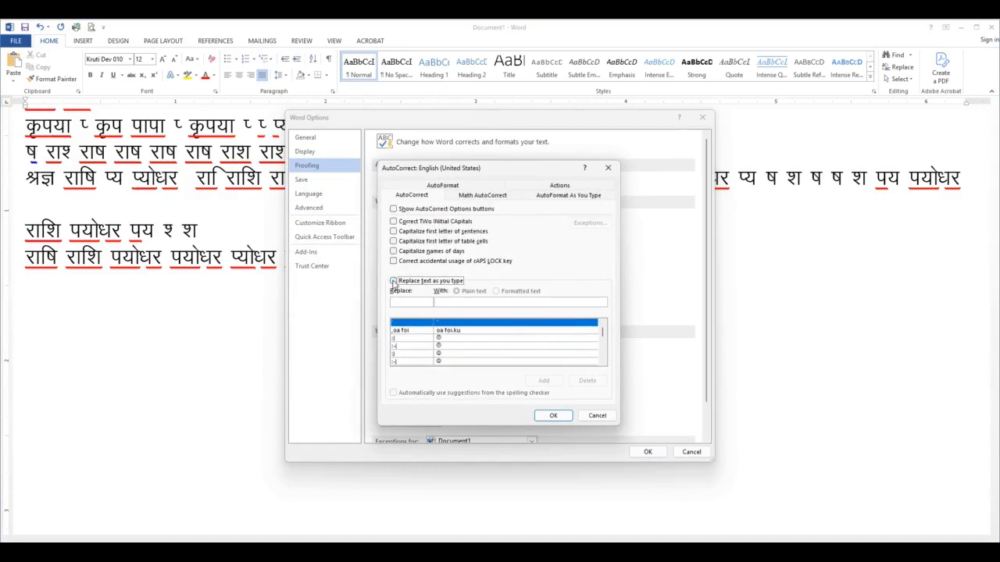
pyautogui.click(552, 415)
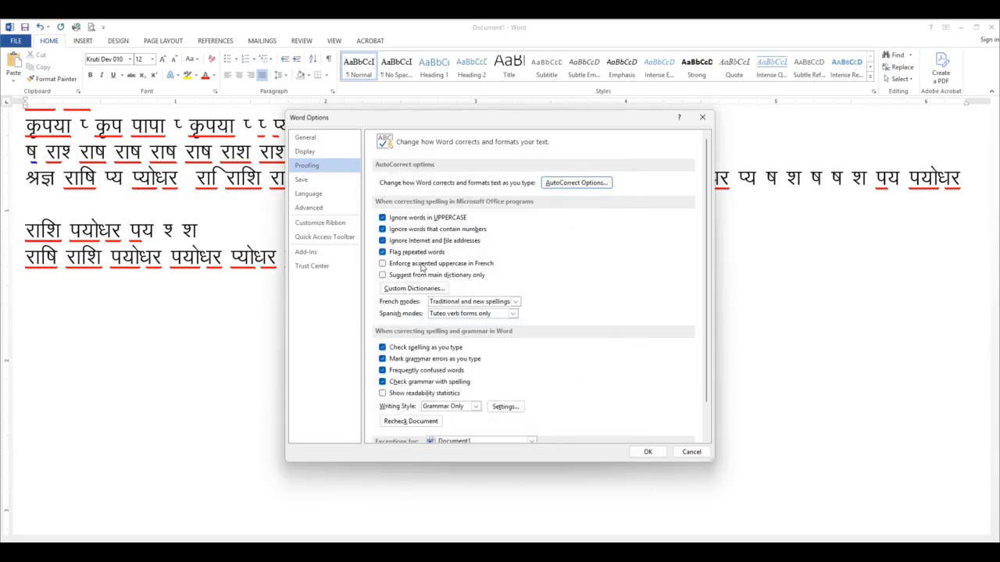
pyautogui.click(646, 452)
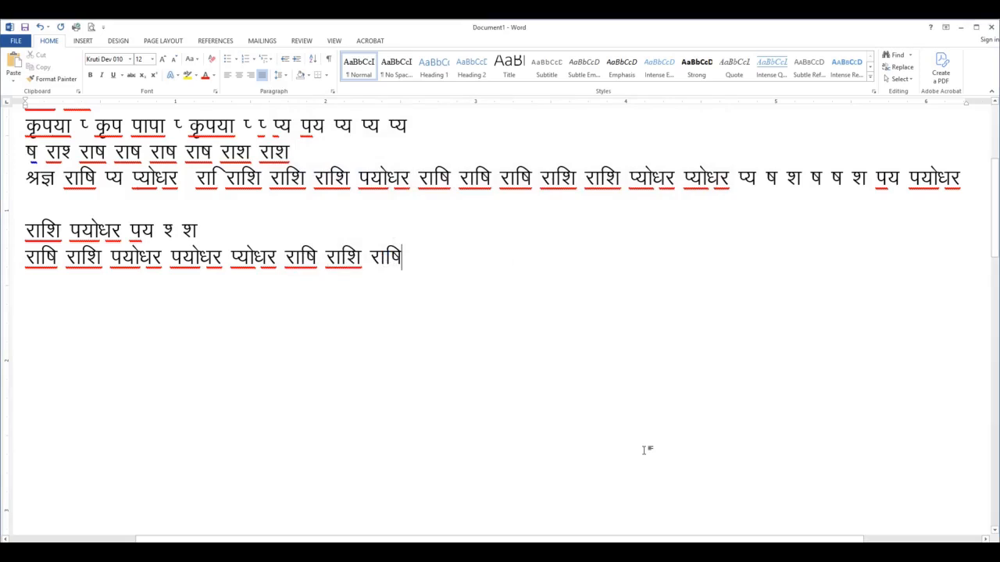
# Write राशि three times, पयोधर twice, then पय पयोधर राशि after the last राषि
pyautogui.write("jkf'k")
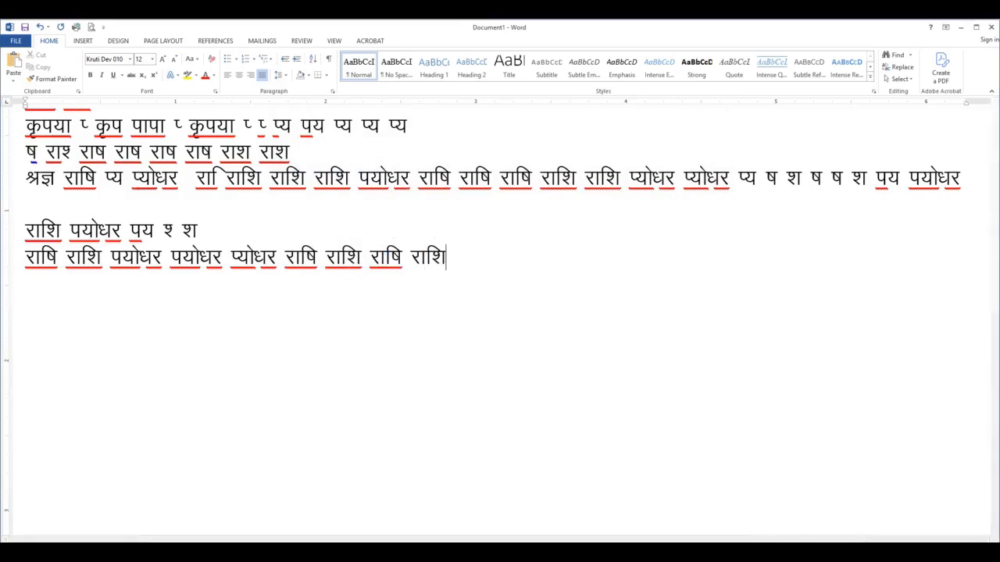
pyautogui.write(" jkf'k jkf'k")
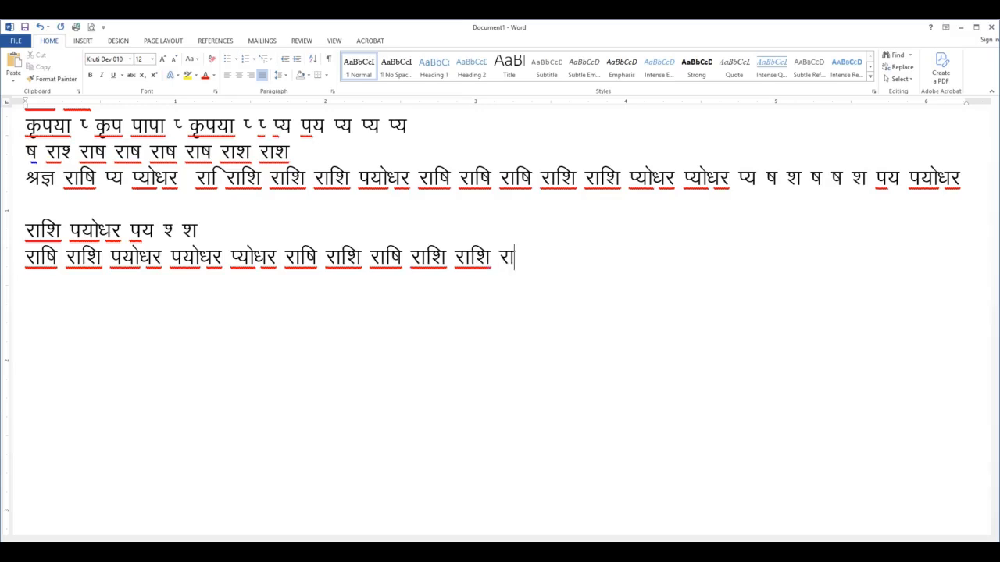
pyautogui.write(' i;ks/kj i;ks/kj')
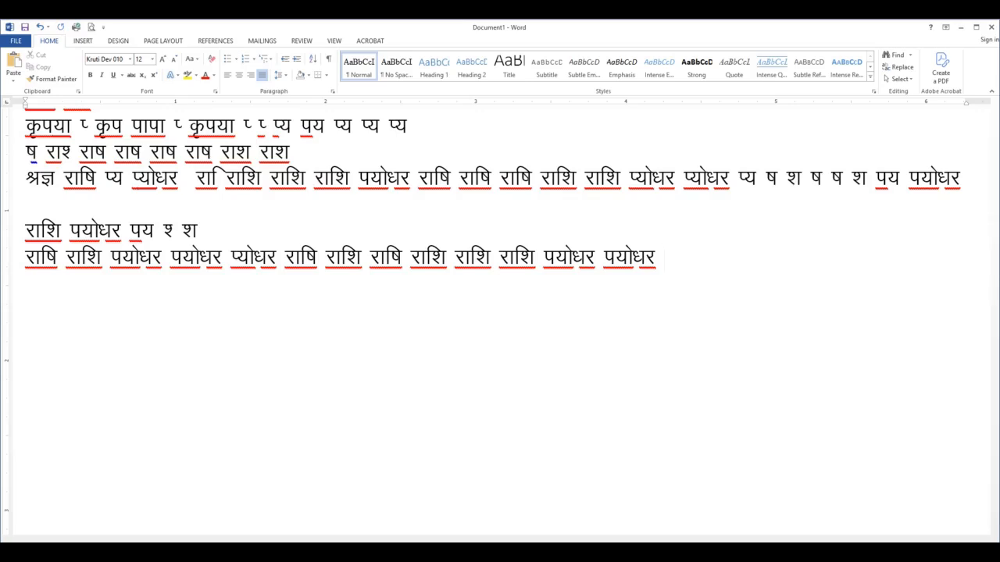
pyautogui.write(' i; i;ks/kj j')
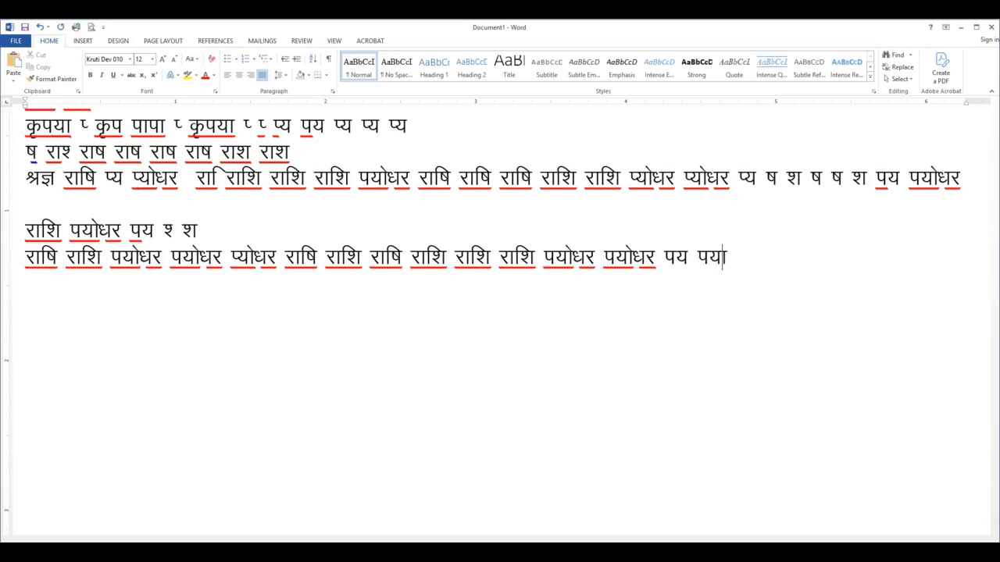
pyautogui.write("kf'k")
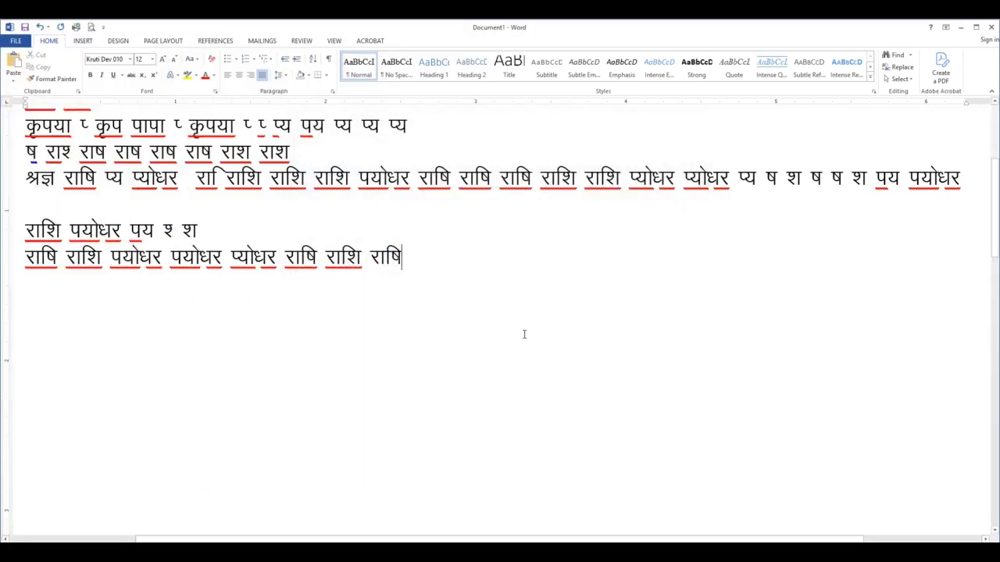
# Extend the last line with राशि three times and पयोधर twice, followed by पय, पयोधर and राशि, to test the typing
pyautogui.write('राशि')
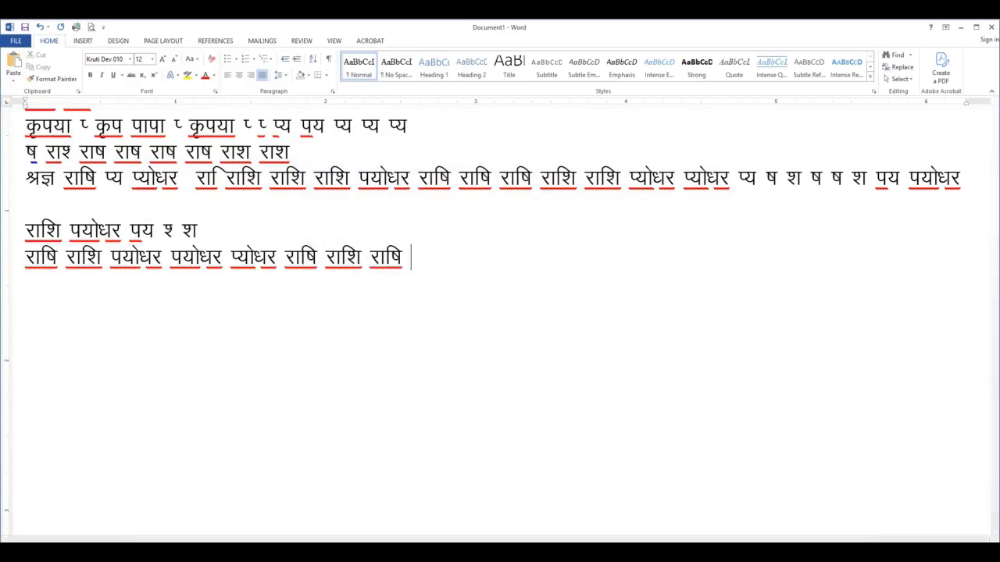
pyautogui.write(' राशि रा')
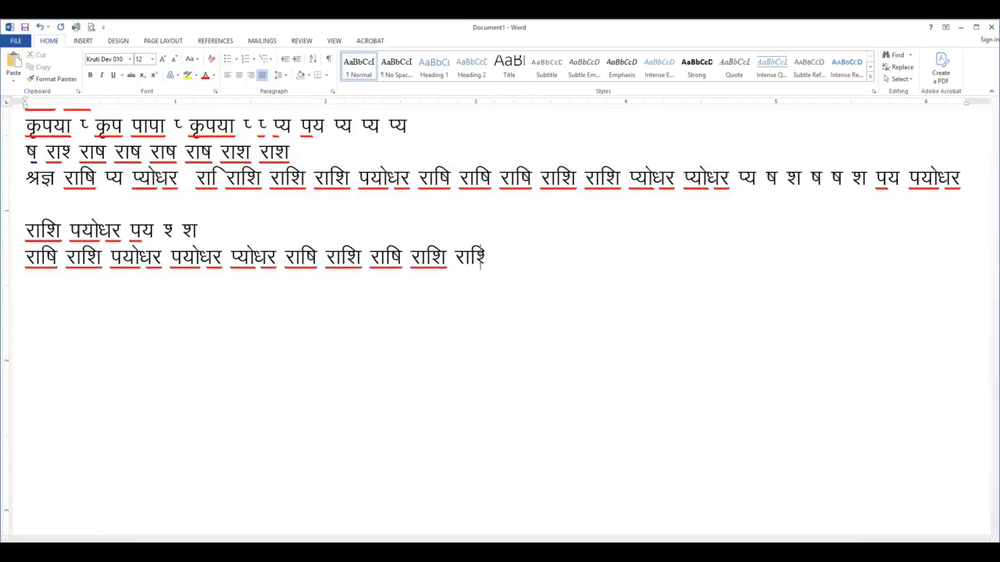
pyautogui.write('शि ')
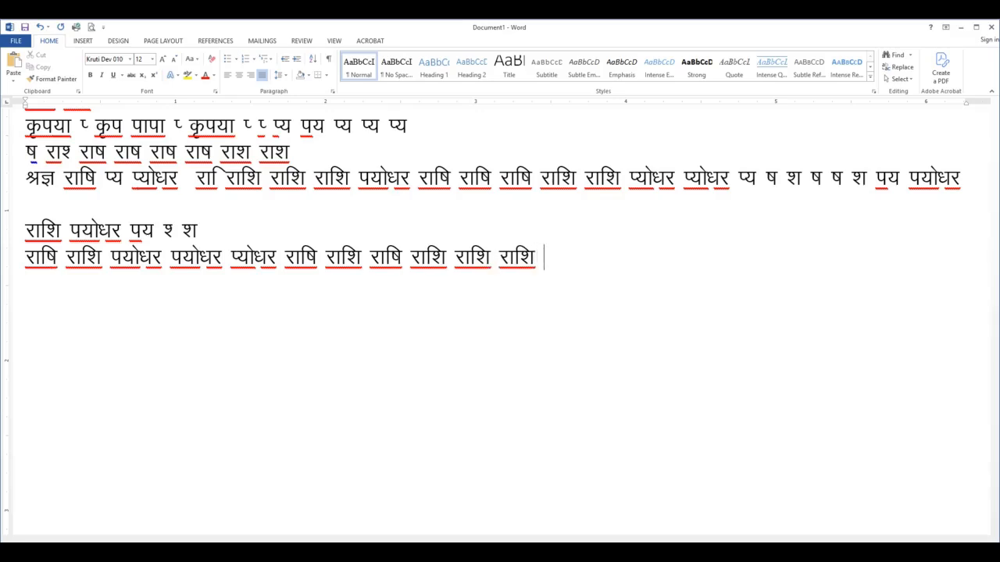
pyautogui.write('पयोधर पयोधर')
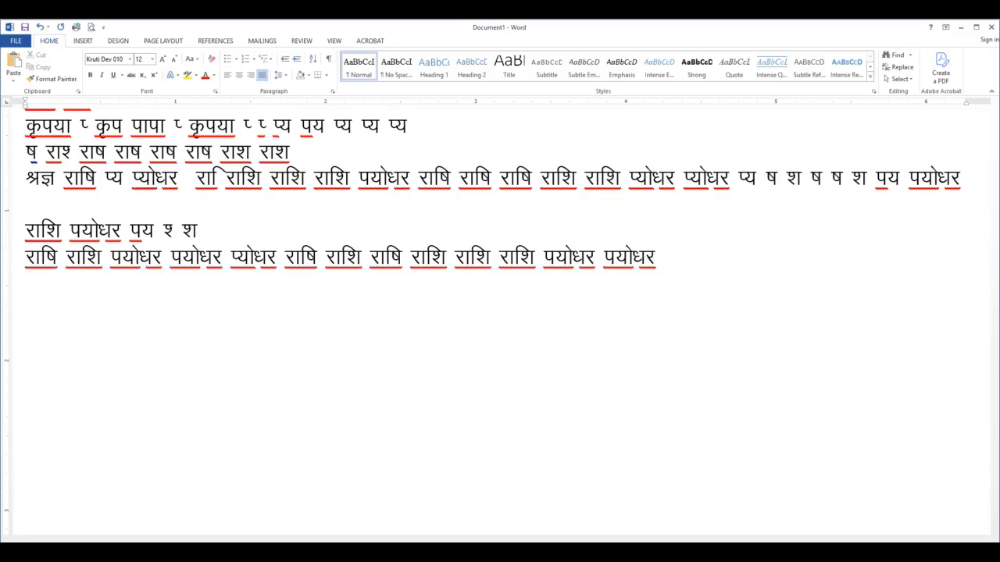
pyautogui.write(' पय पयोधर राशि')
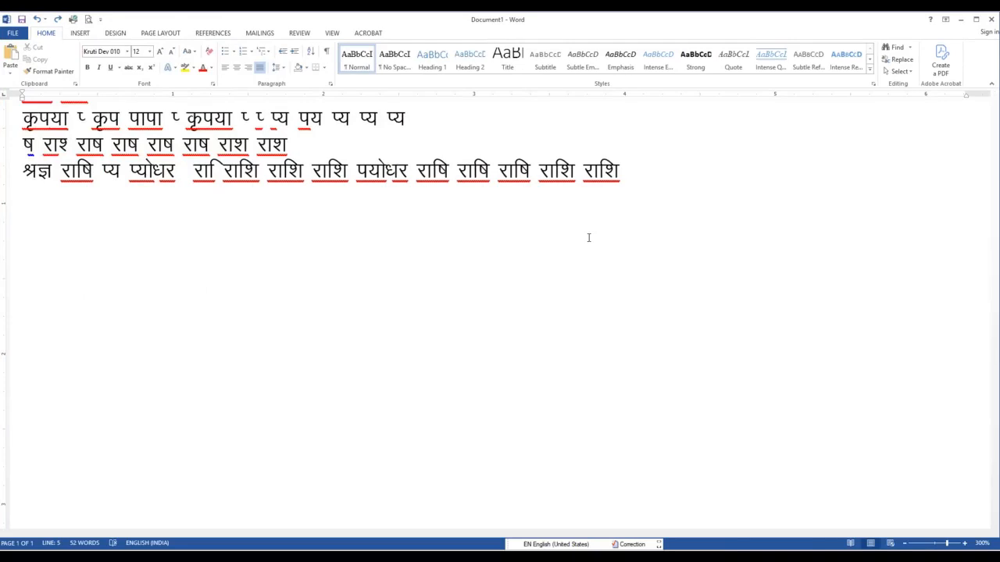
# Write प्योधर twice after the last राशि, followed by प्य
pyautogui.write('i~;ks/kj')
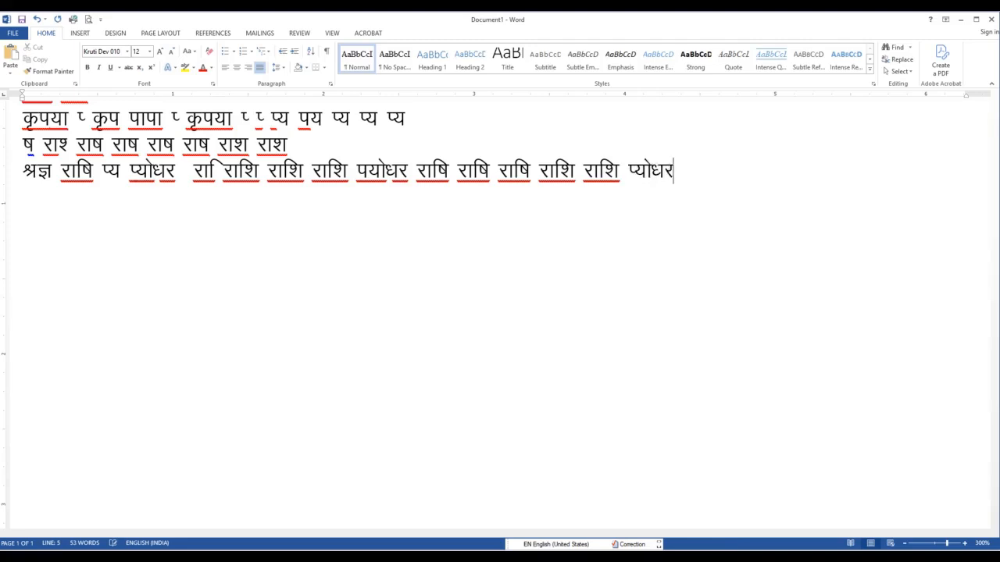
pyautogui.write(' i~;ks/kj i~;')
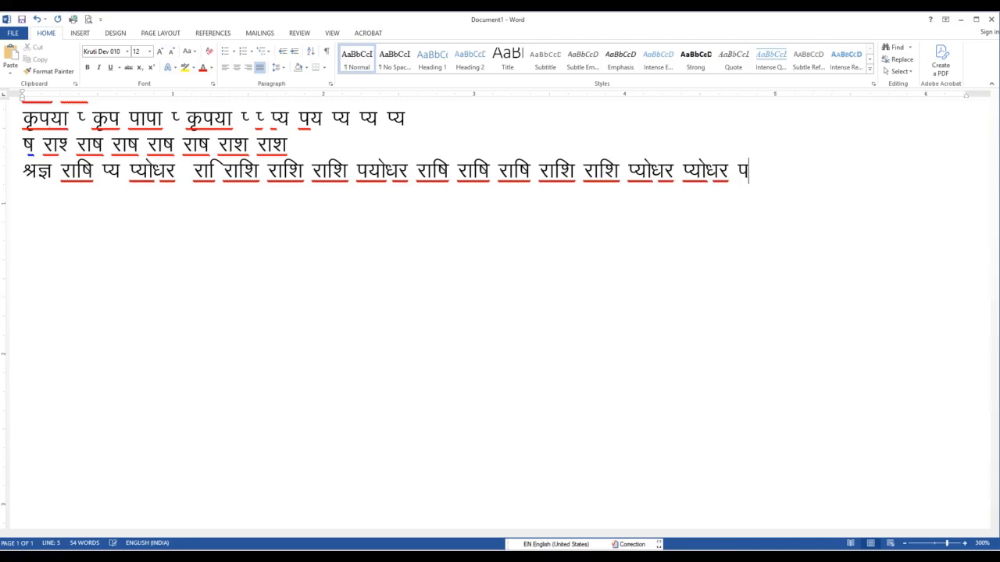
pyautogui.press('Left')
pyautogui.press('Left')
pyautogui.press('Left')
pyautogui.press('End')
# Add the separate letters ष and श after प्य, undoing the automatic replacement in the second letter
pyautogui.write("'k")
pyautogui.write('"k')
pyautogui.press('BackSpace')
pyautogui.press('BackSpace')
pyautogui.write('"k')
pyautogui.hotkey('ctrl', 'z')
# Add the separate letters ष, ष and श at the line's end, undoing the automatic replacement in the last one
pyautogui.write('"')
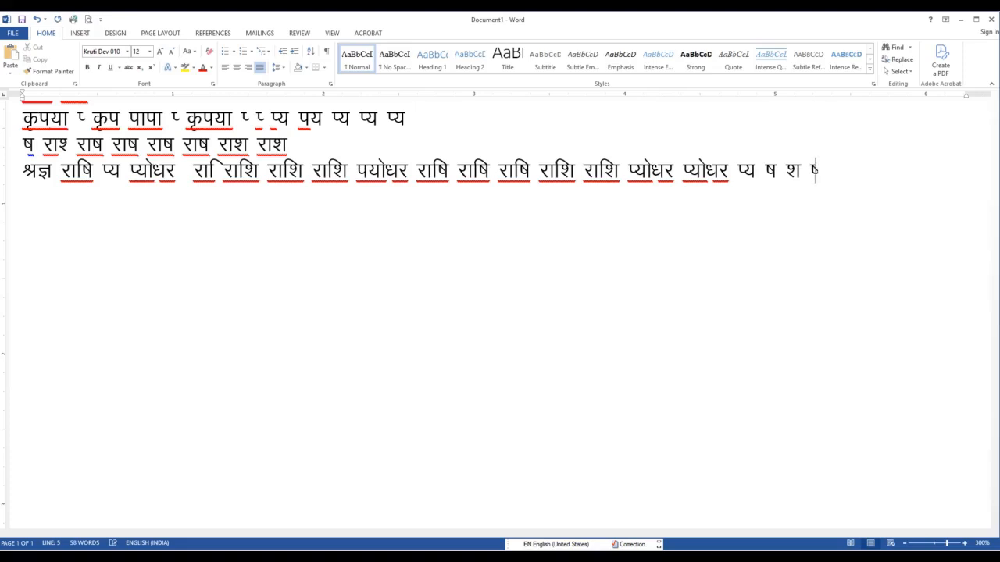
pyautogui.write('k "k "kk')
pyautogui.hotkey('ctrl', 'z')
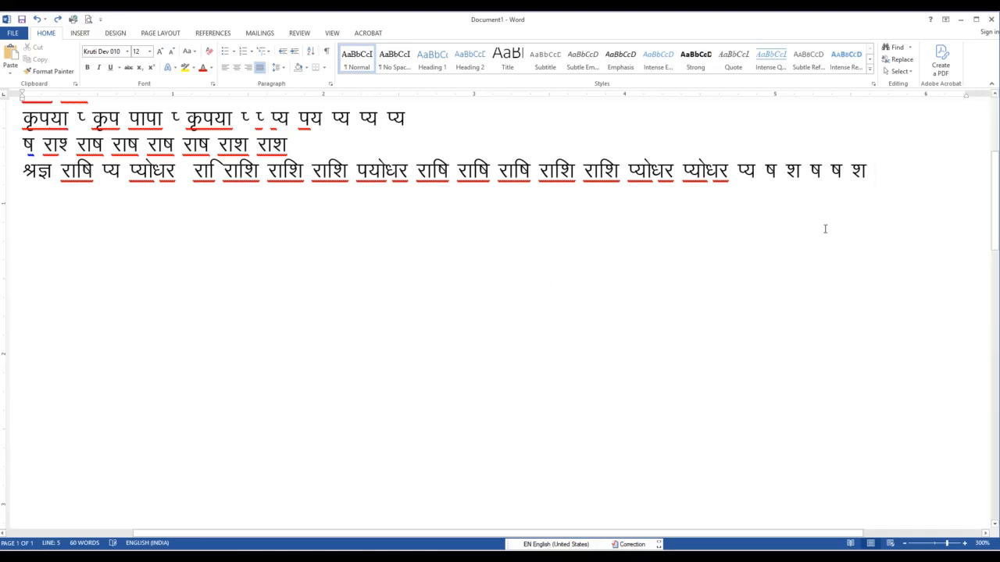
# Try to delete the AutoCorrect replacement entry for i in the proofing options and confirm both dialogs
pyautogui.click(13, 33)
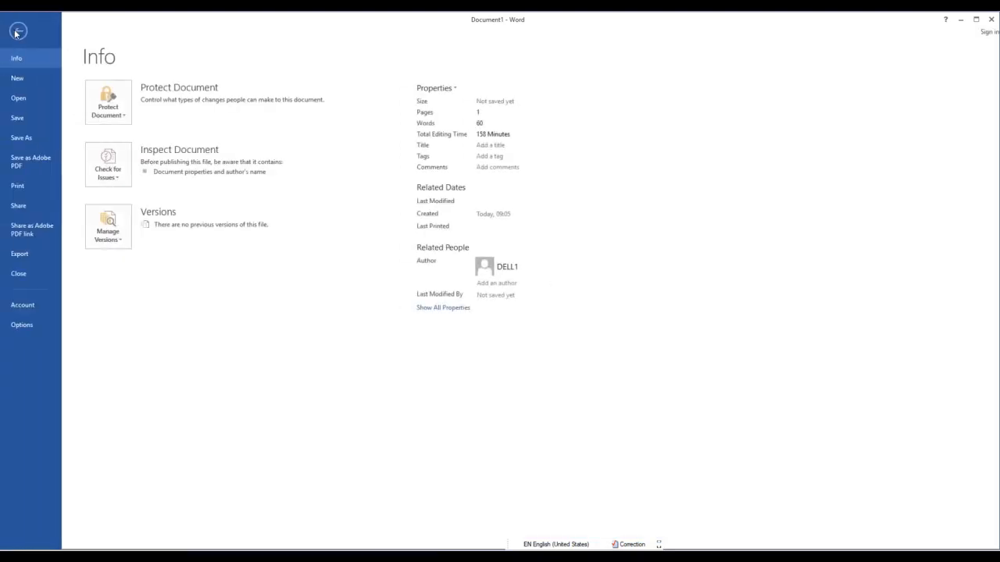
pyautogui.click(21, 325)
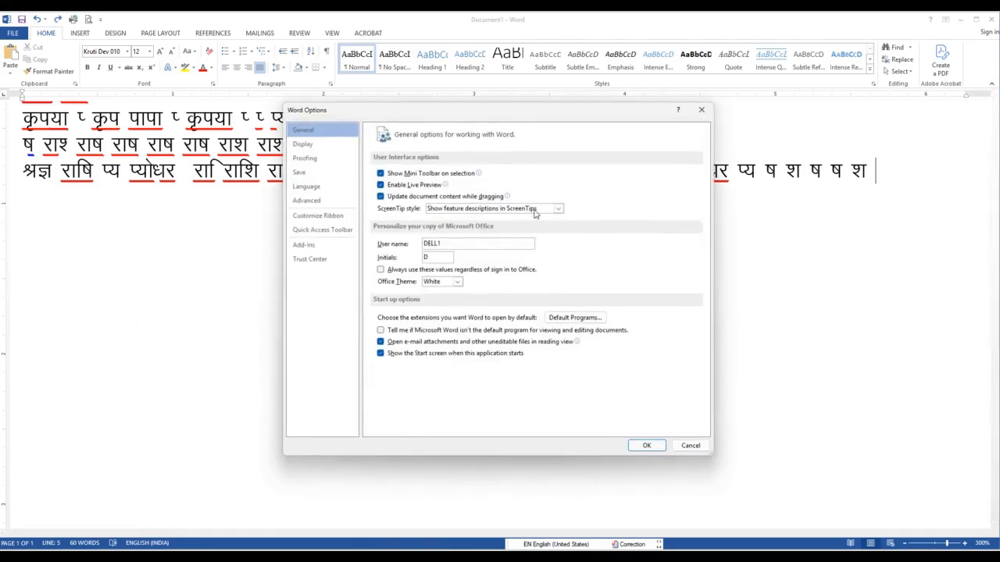
pyautogui.click(324, 159)
pyautogui.click(547, 175)
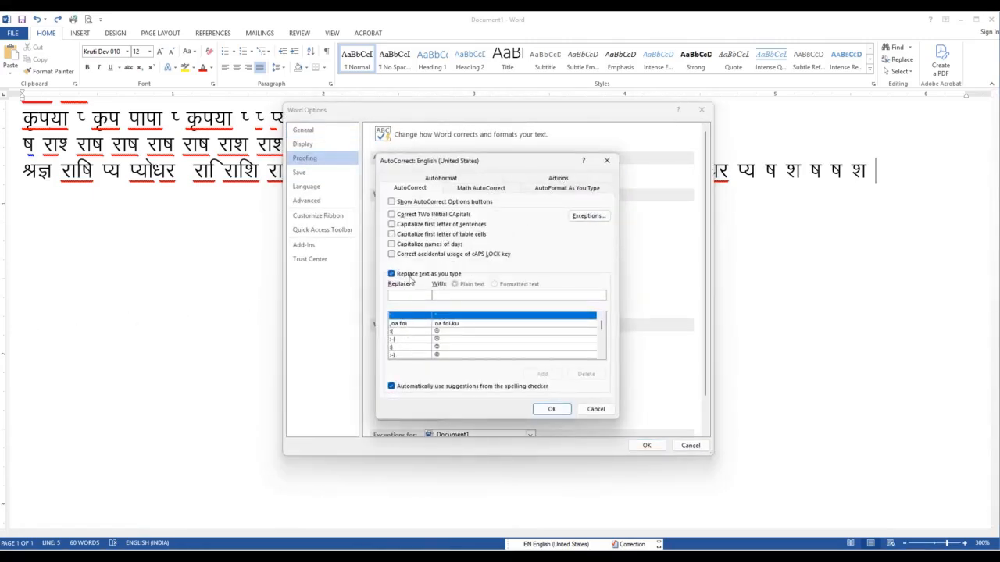
pyautogui.write('i')
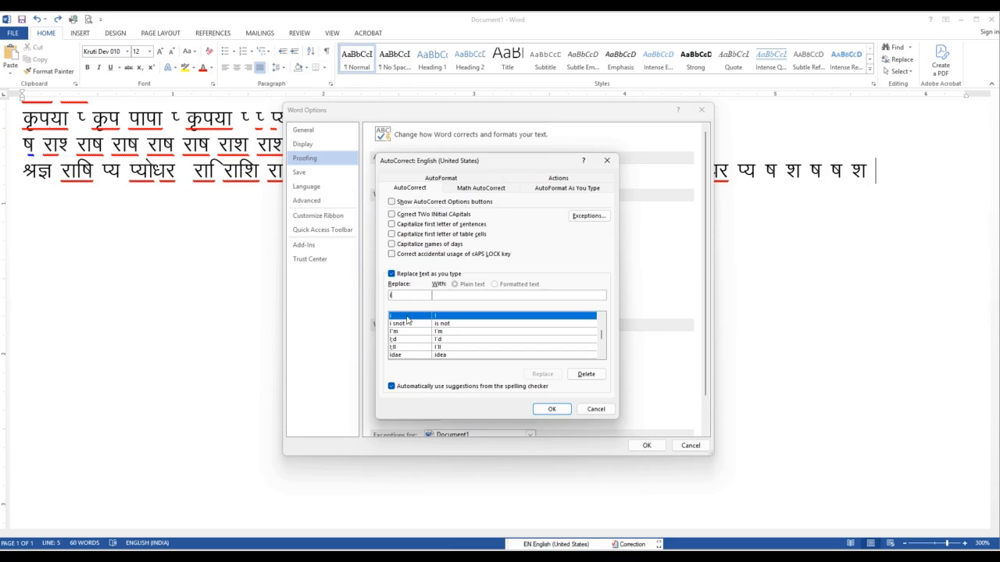
pyautogui.click(585, 374)
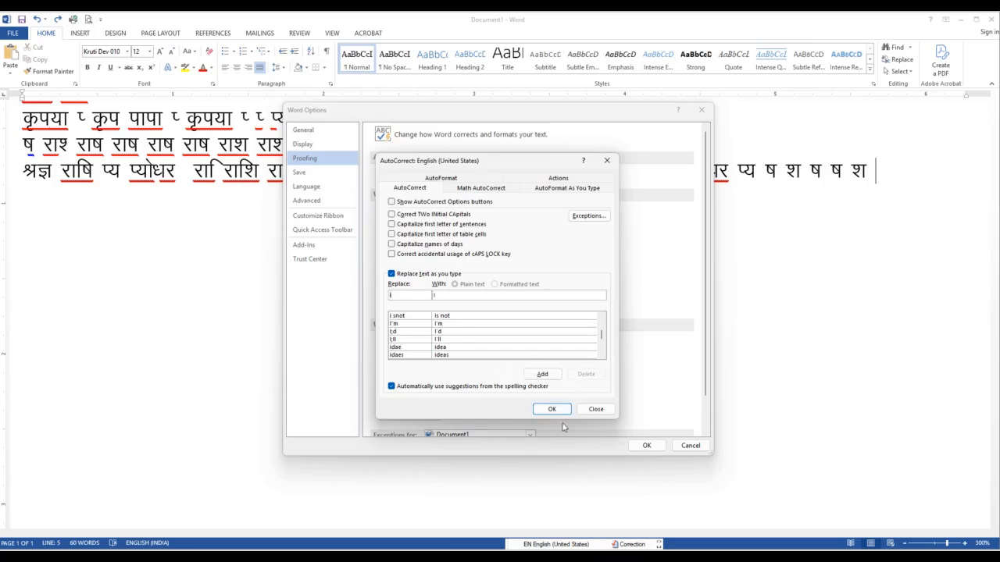
pyautogui.click(552, 410)
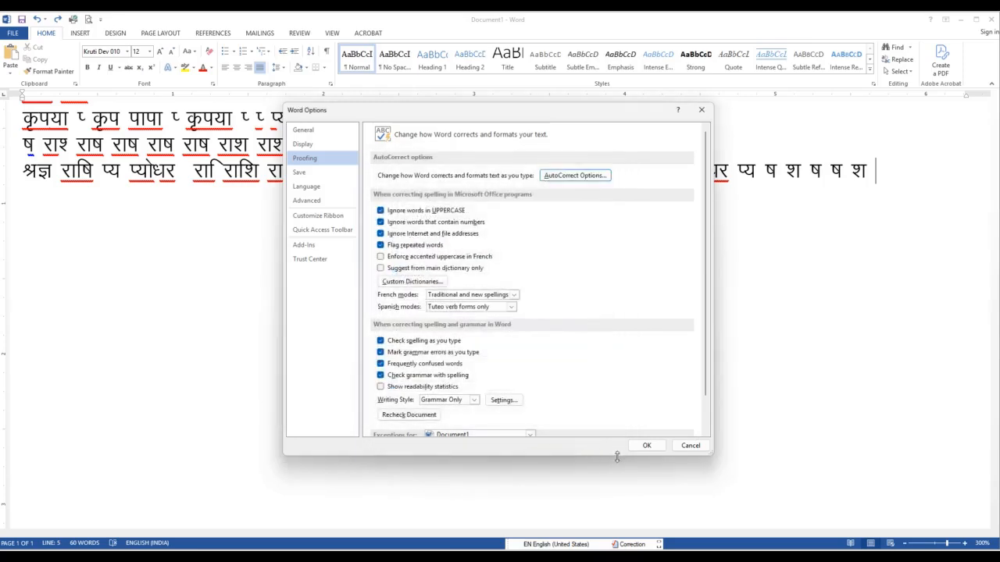
pyautogui.click(646, 445)
# Try to remove the i entry from the AutoCorrect replacement list again and save the Word options
pyautogui.write('i')
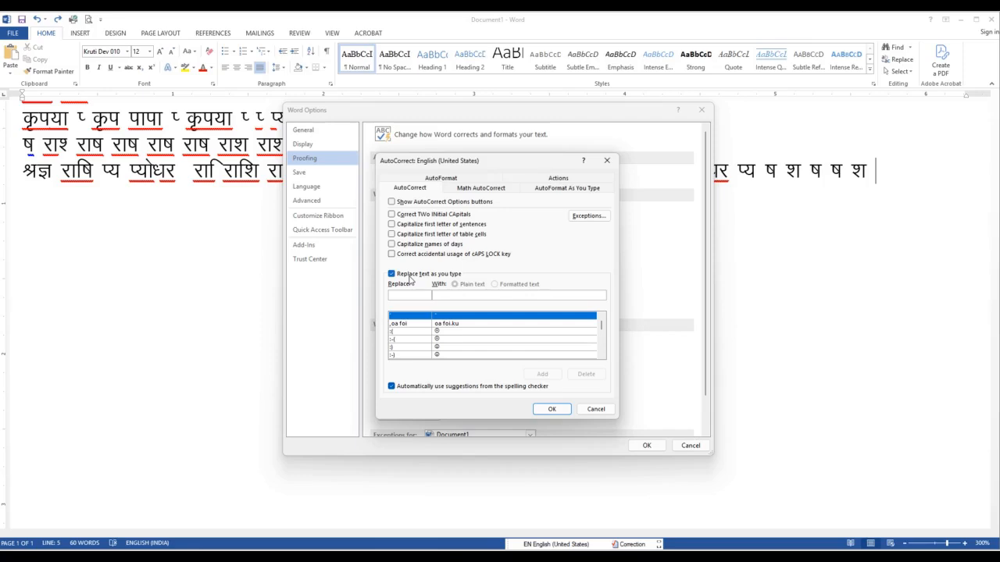
pyautogui.write('i')
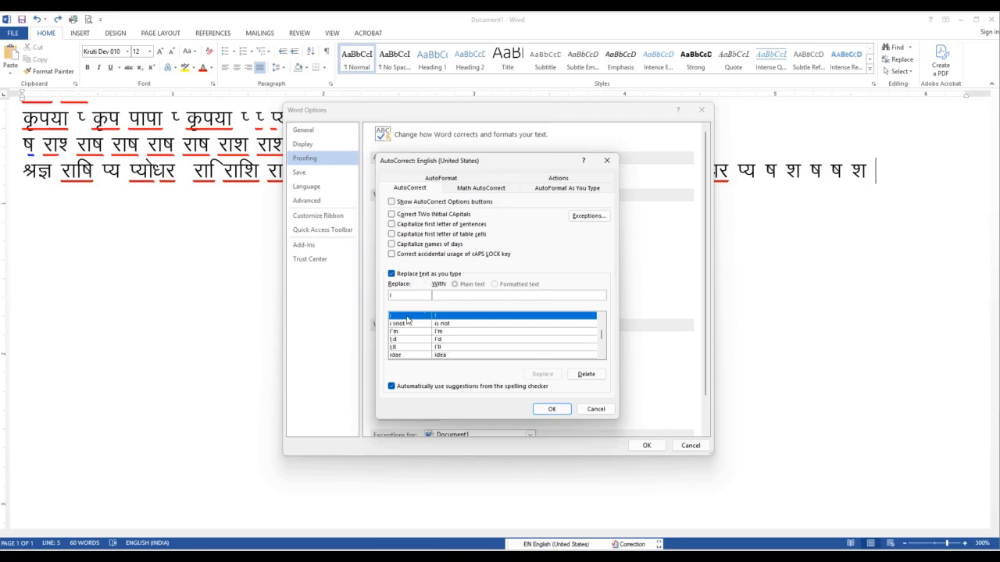
pyautogui.click(585, 375)
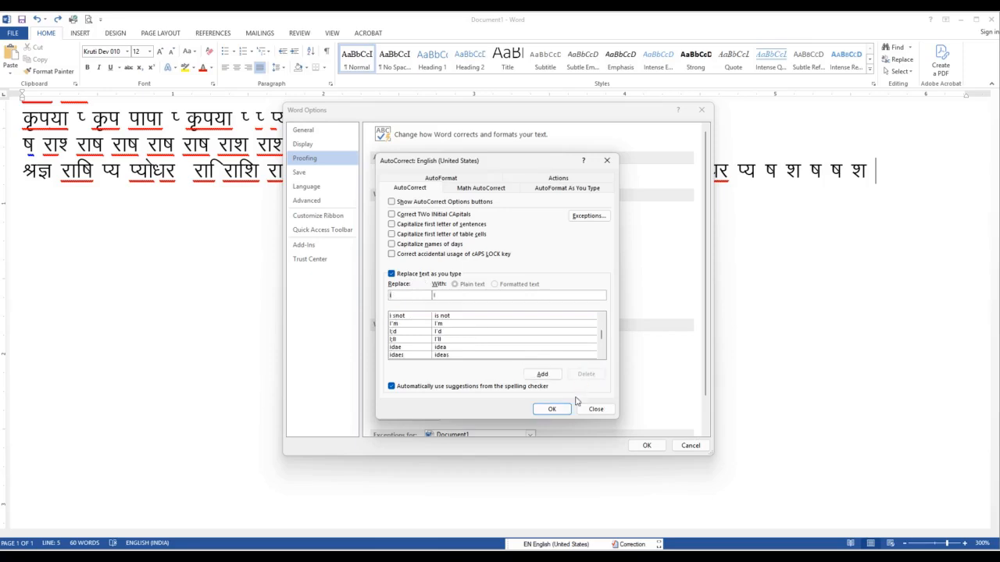
pyautogui.click(552, 410)
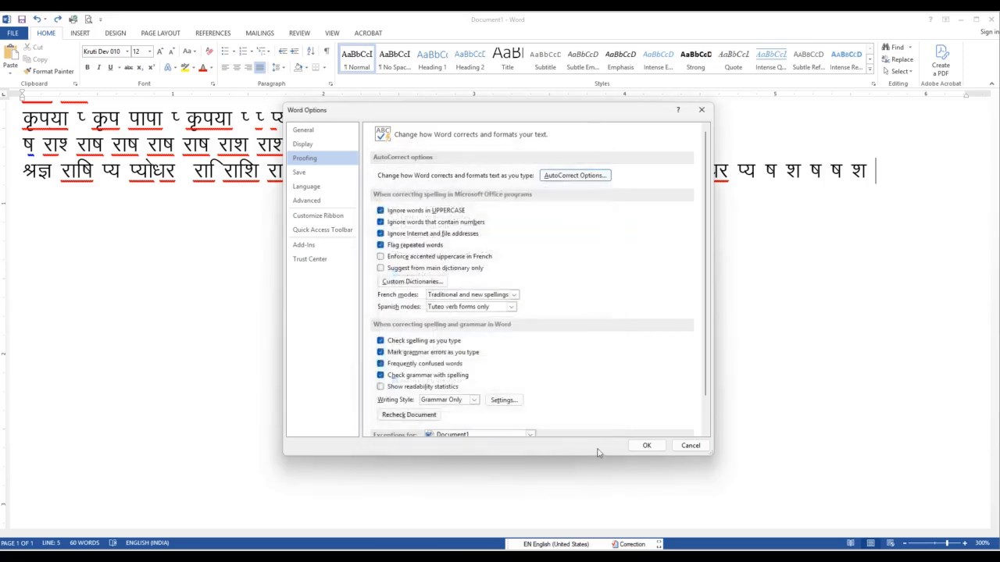
pyautogui.click(645, 445)
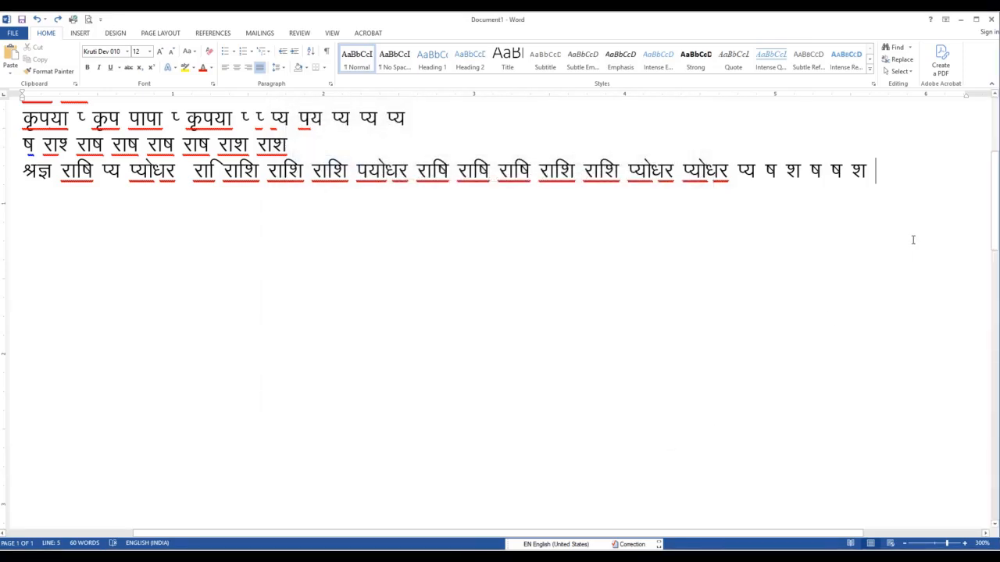
# Reopen the proofing AutoCorrect settings, try to delete the replacement entry for i, and accept both dialogs
pyautogui.click(13, 33)
pyautogui.click(21, 324)
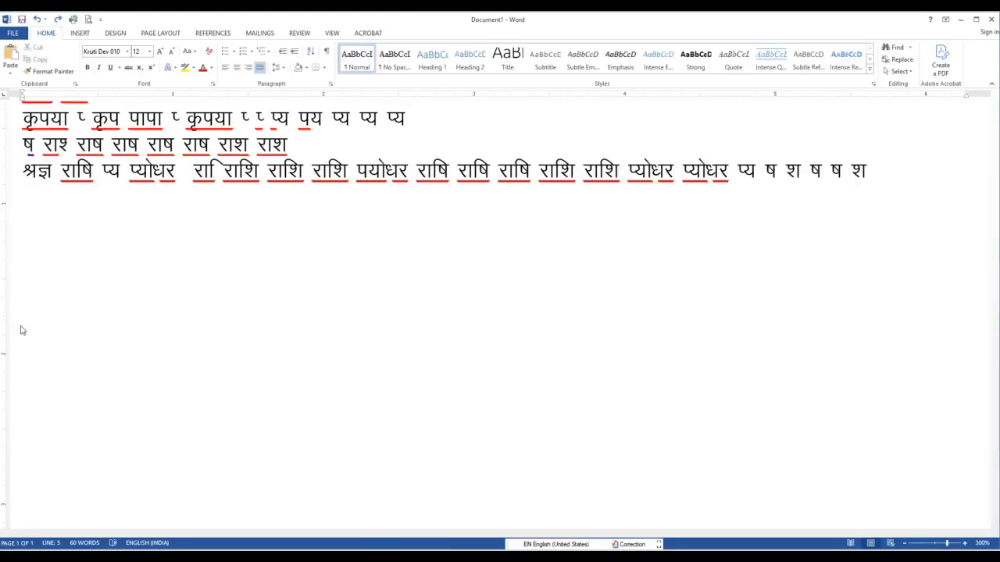
pyautogui.click(305, 158)
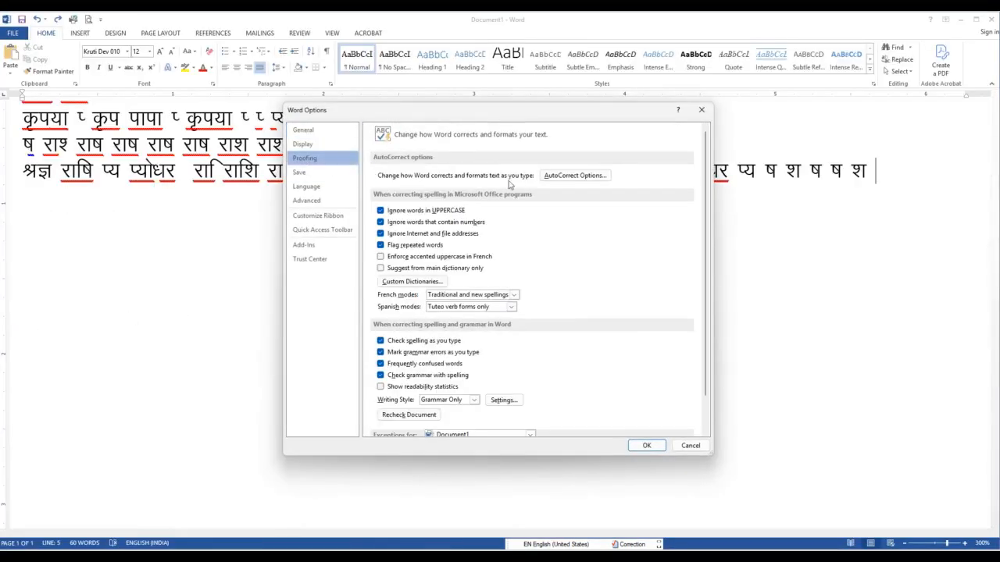
pyautogui.click(561, 176)
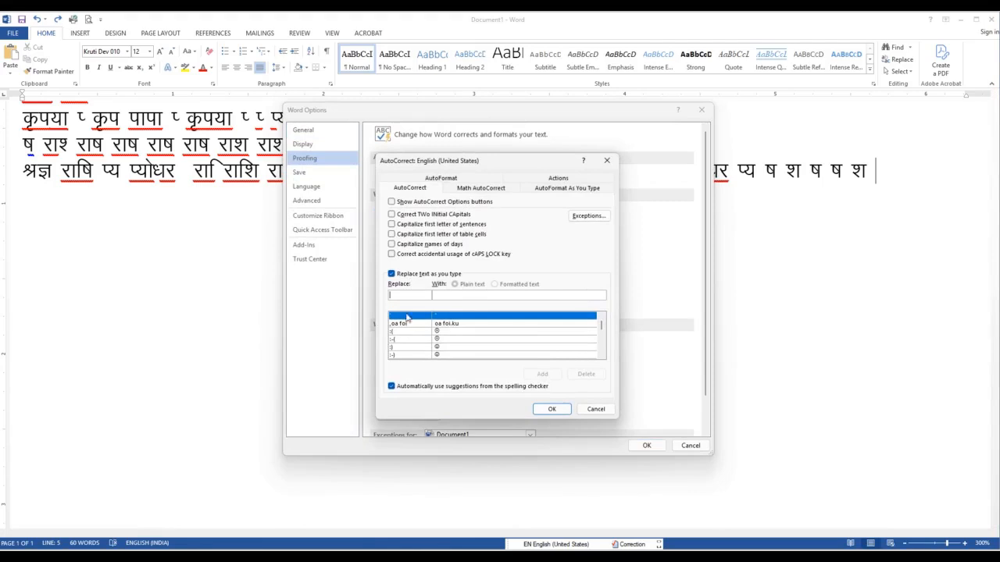
pyautogui.write('i')
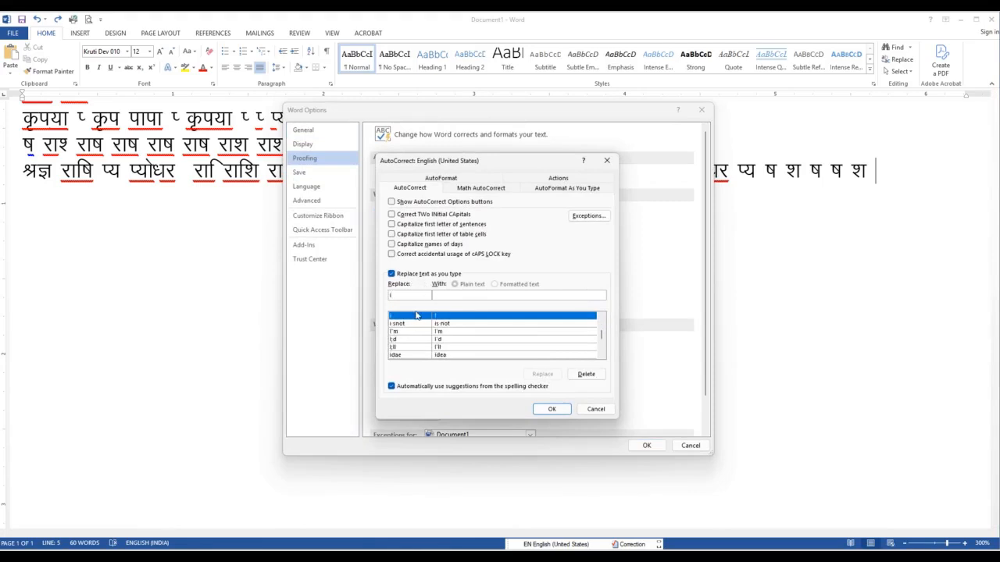
pyautogui.click(586, 374)
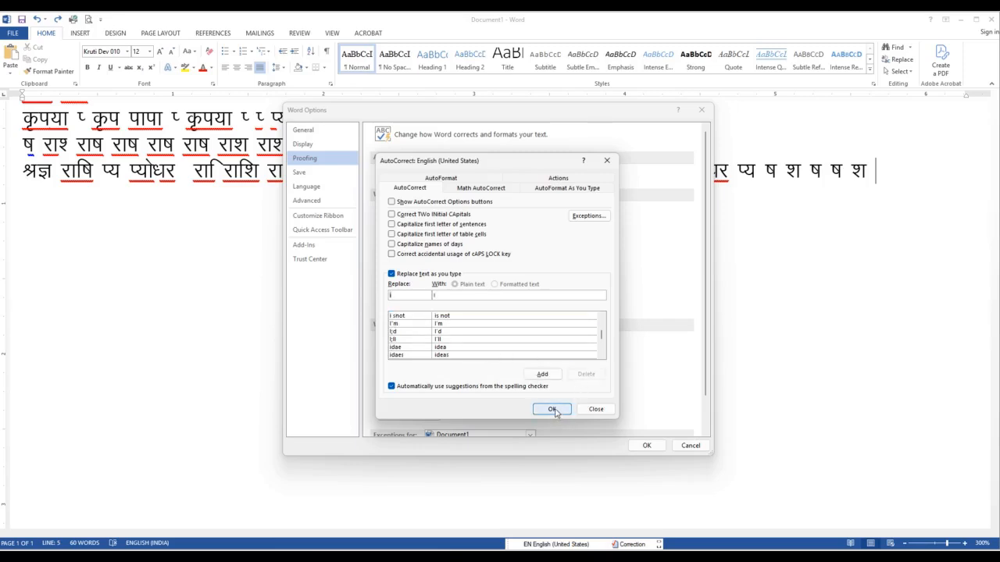
pyautogui.click(551, 409)
pyautogui.click(646, 445)
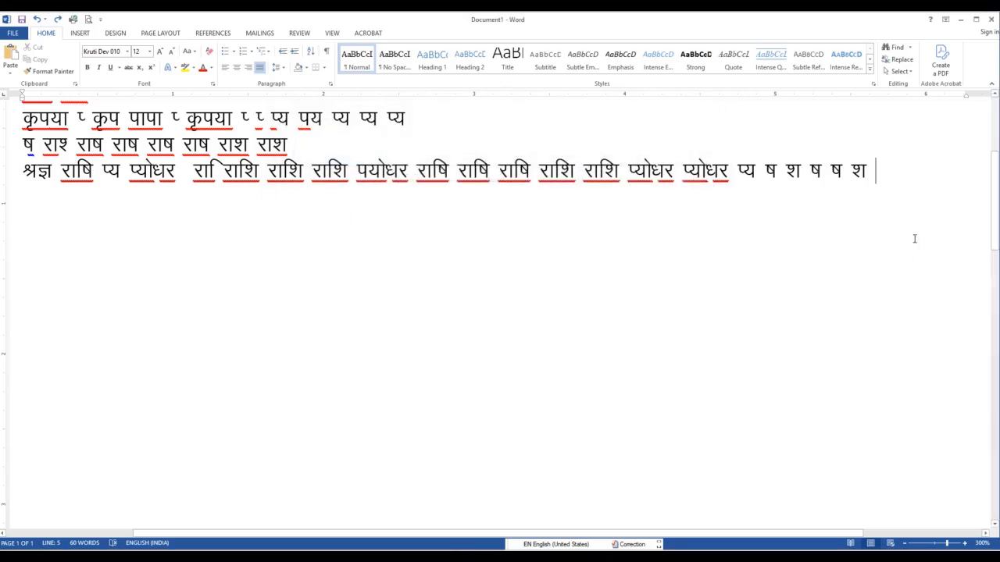
# Look up i in the AutoCorrect replacement list, try to remove its entry, and apply the options
pyautogui.write('i')
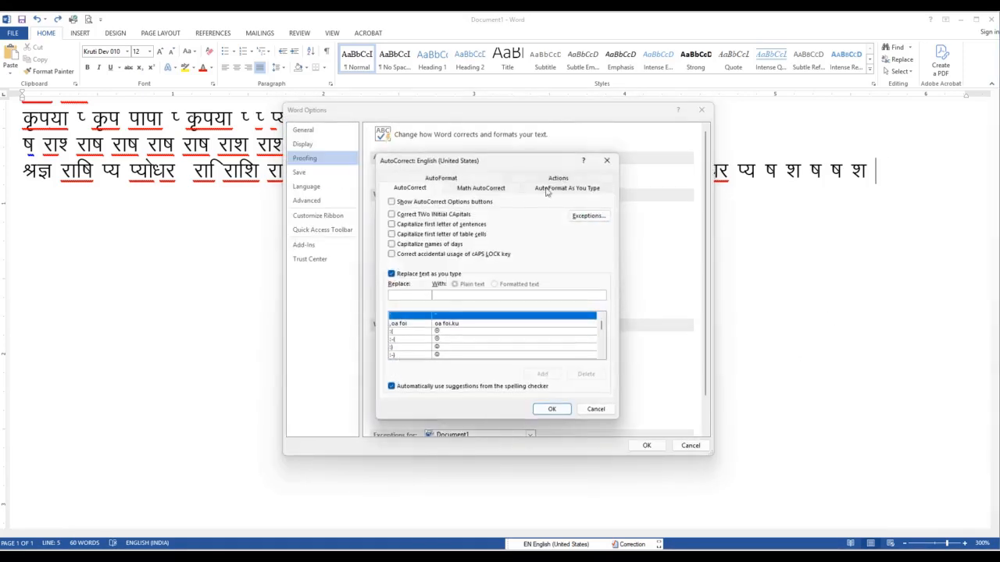
pyautogui.write('i')
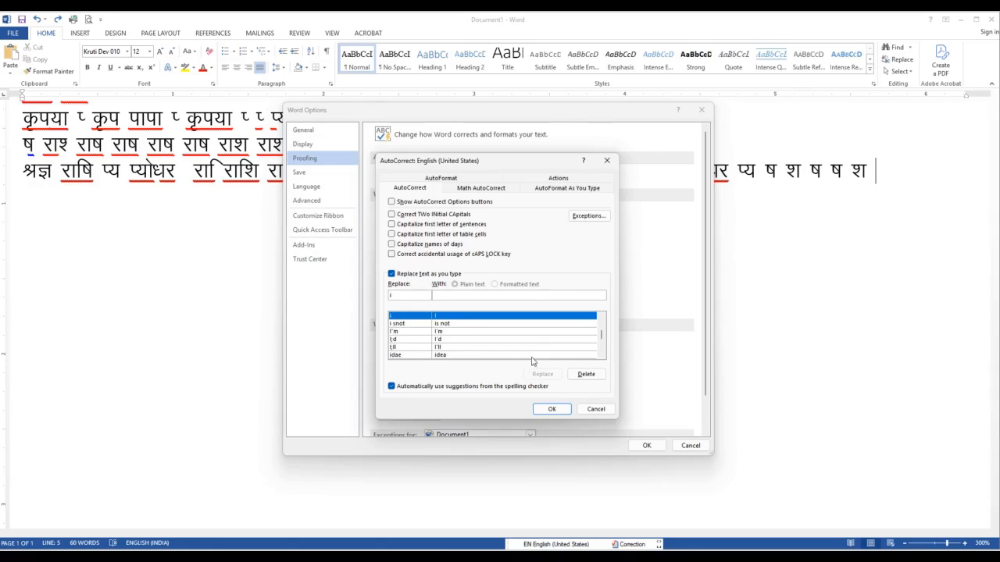
pyautogui.click(586, 374)
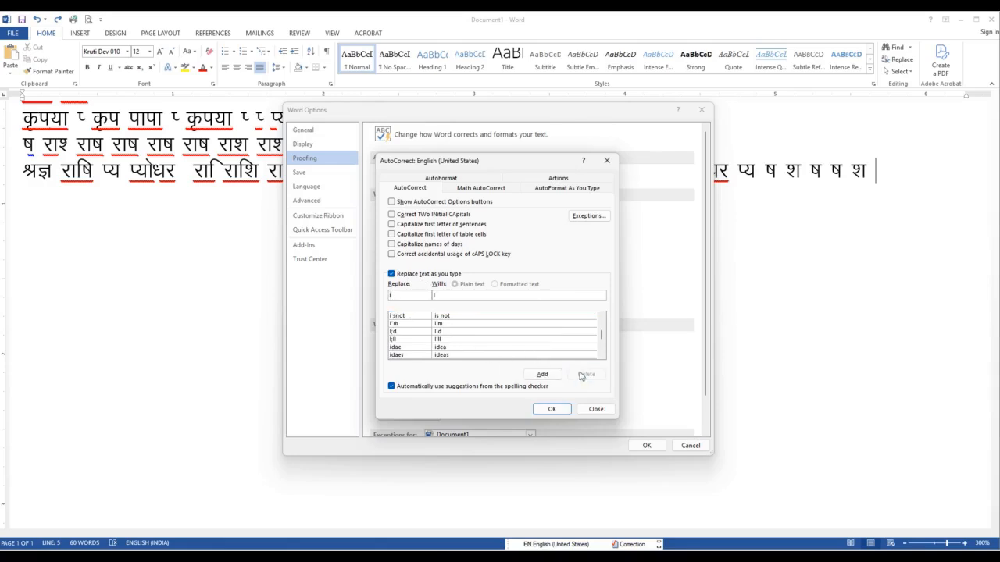
pyautogui.click(555, 411)
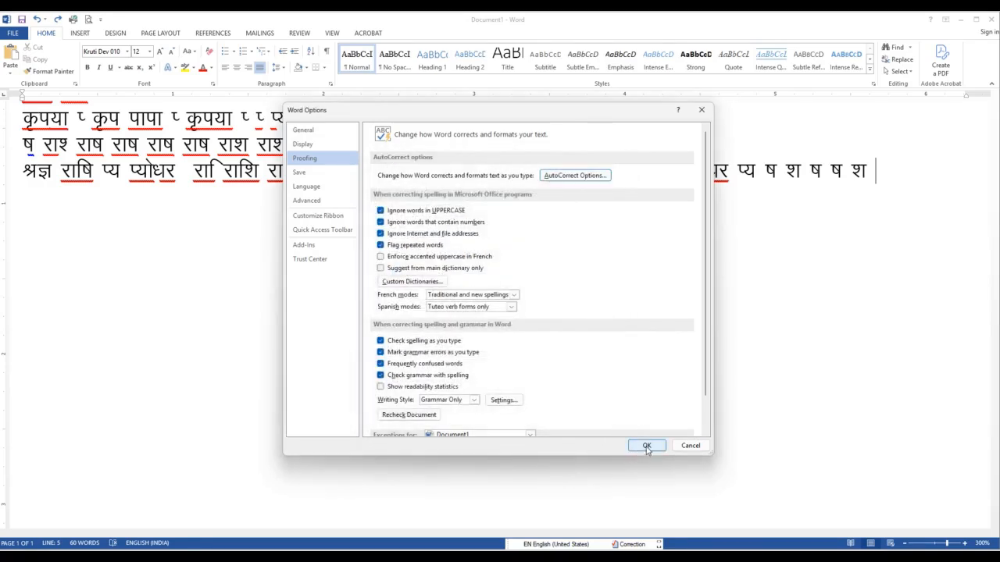
pyautogui.click(646, 446)
# Open the proofing AutoCorrect settings, delete the replacement entry for i, and accept both dialogs
pyautogui.click(12, 33)
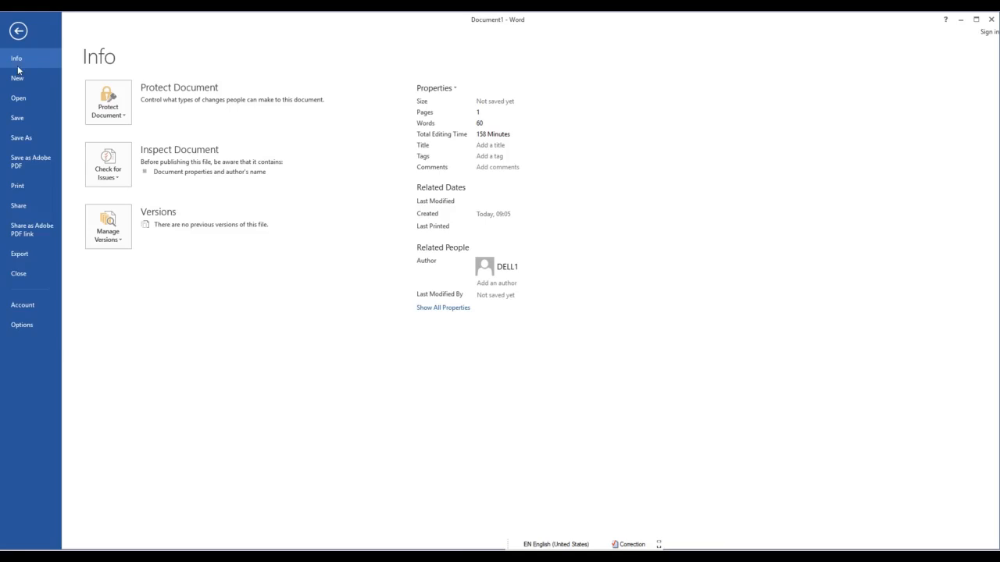
pyautogui.click(20, 323)
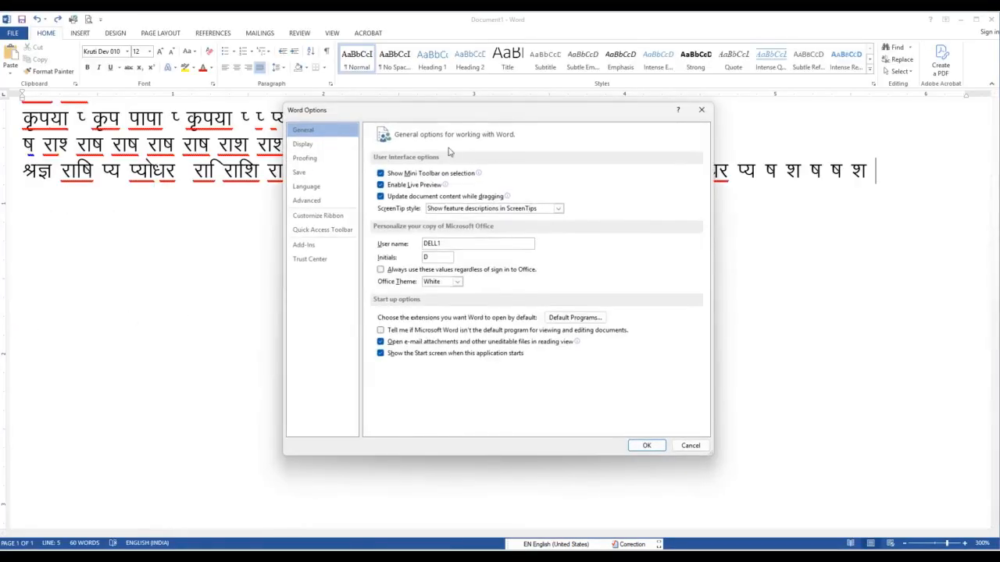
pyautogui.click(306, 158)
pyautogui.click(560, 176)
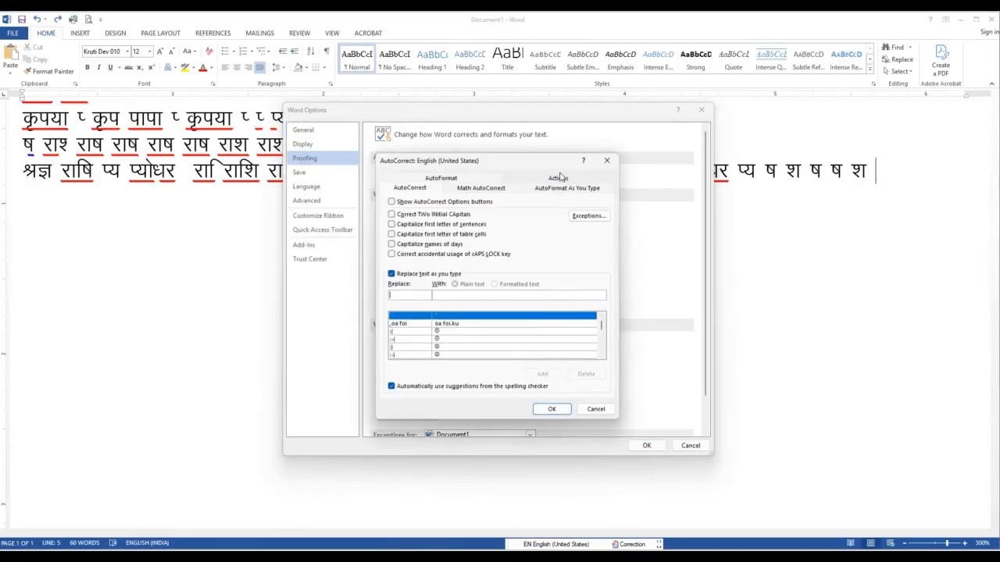
pyautogui.write('i')
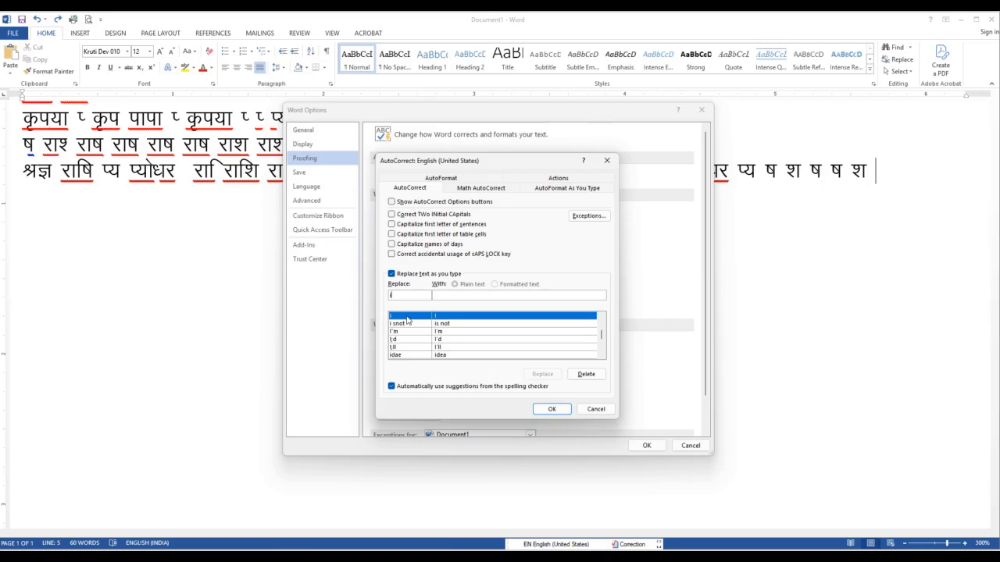
pyautogui.click(585, 374)
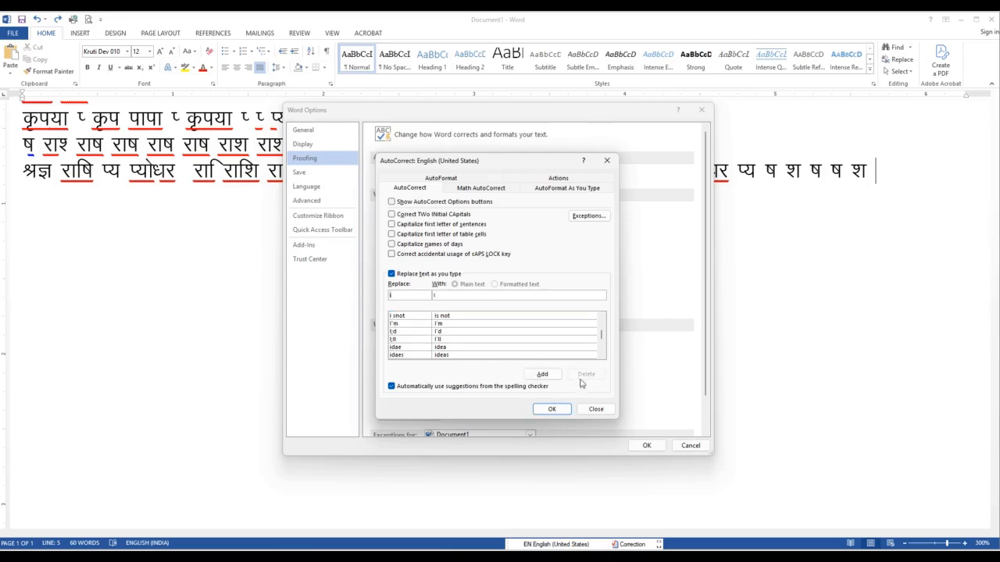
pyautogui.click(552, 409)
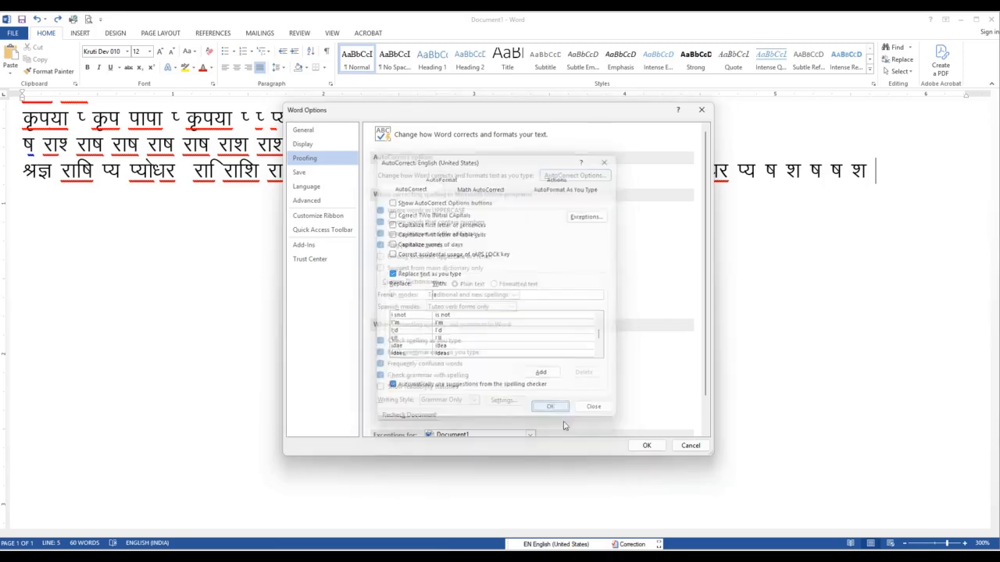
pyautogui.click(645, 446)
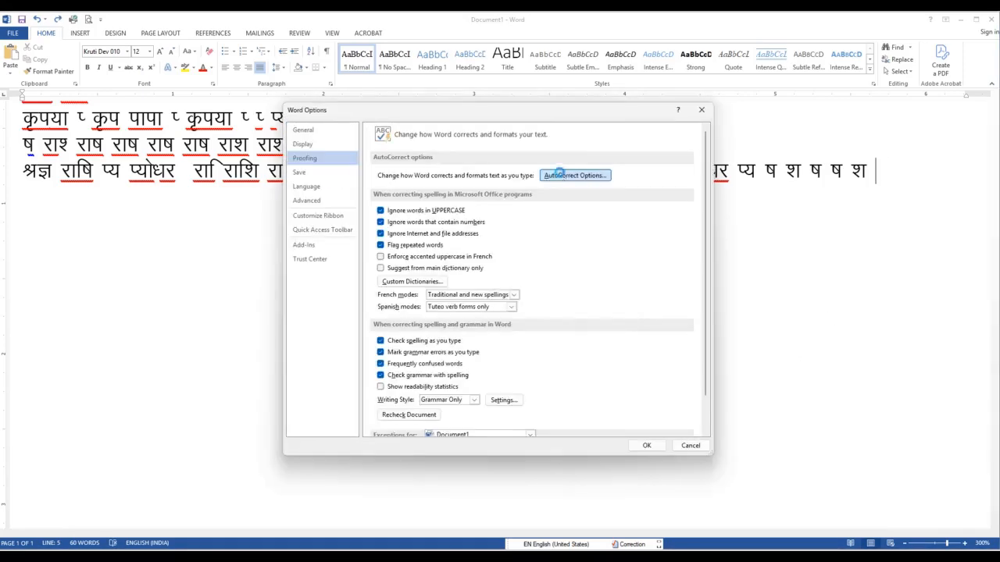
# Find i in the AutoCorrect replacement list again, delete its entry, and save the options
pyautogui.click(564, 175)
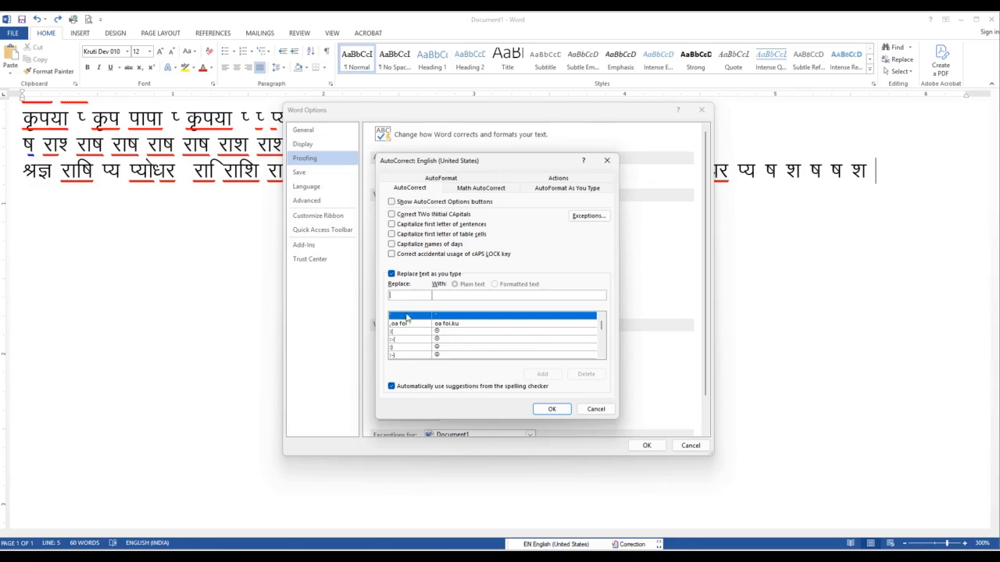
pyautogui.write('i')
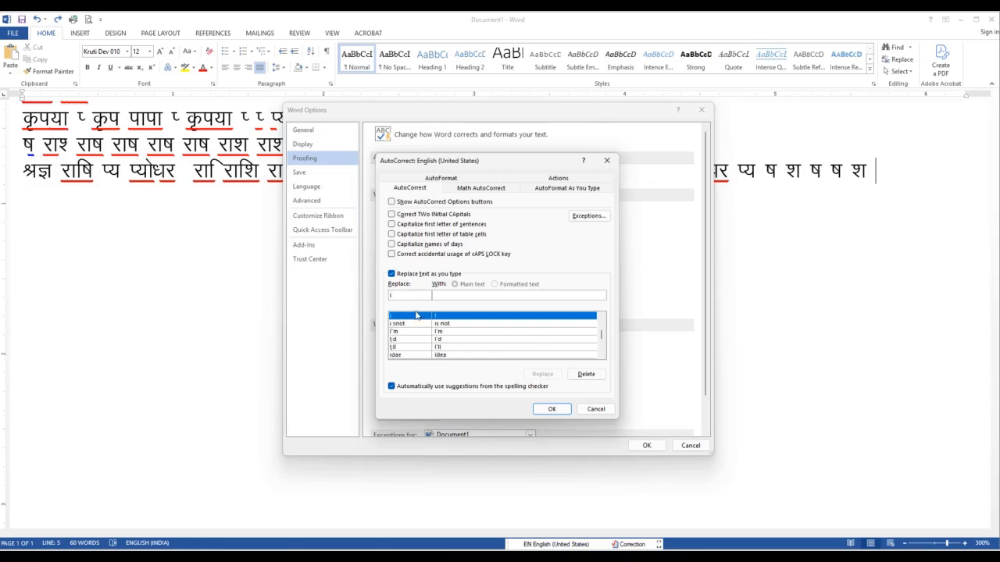
pyautogui.click(585, 374)
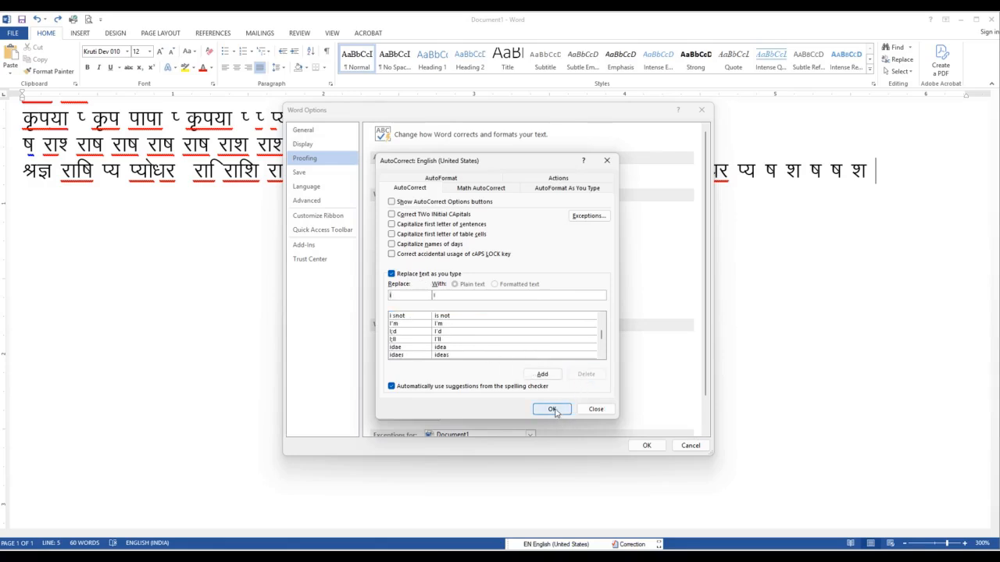
pyautogui.click(552, 409)
pyautogui.click(645, 445)
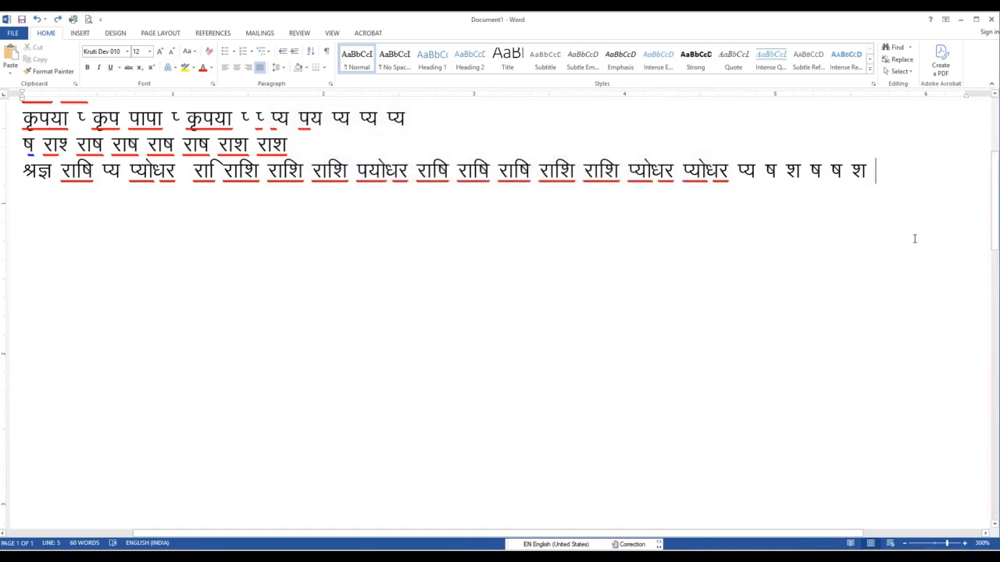
# Test the Kruti Dev typing with पय पयोधर at the end of the last line, and place the cursor on a new line below
pyautogui.write('i; i')
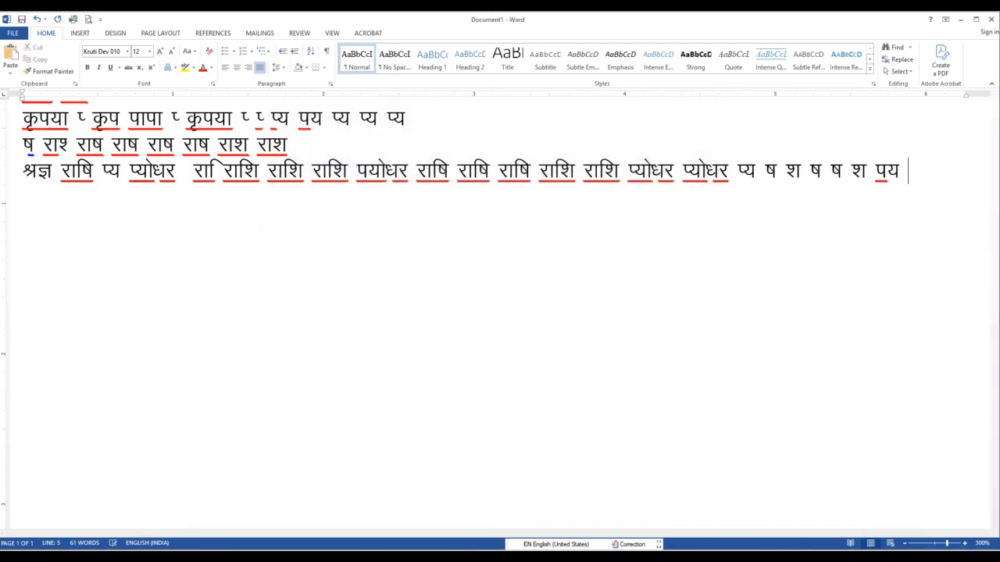
pyautogui.write(';ks/kj')
pyautogui.press('Return')
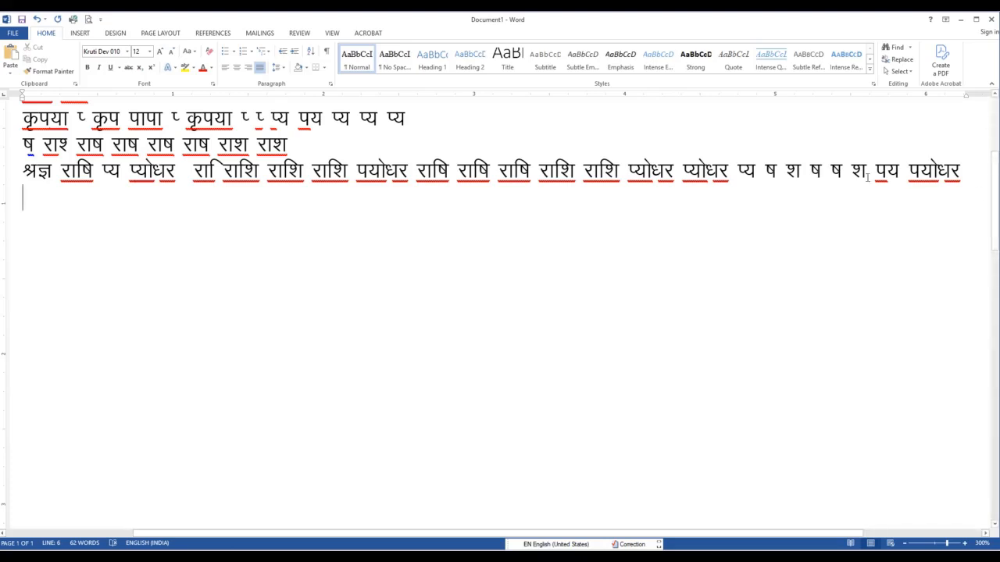
pyautogui.click(790, 172)
pyautogui.hotkey('shift', 'Right')
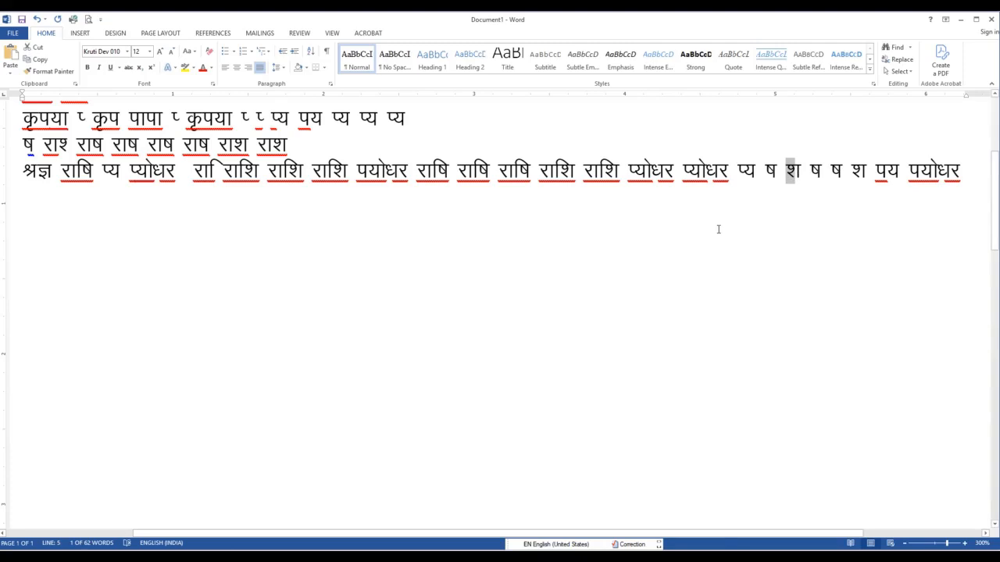
pyautogui.click(494, 229)
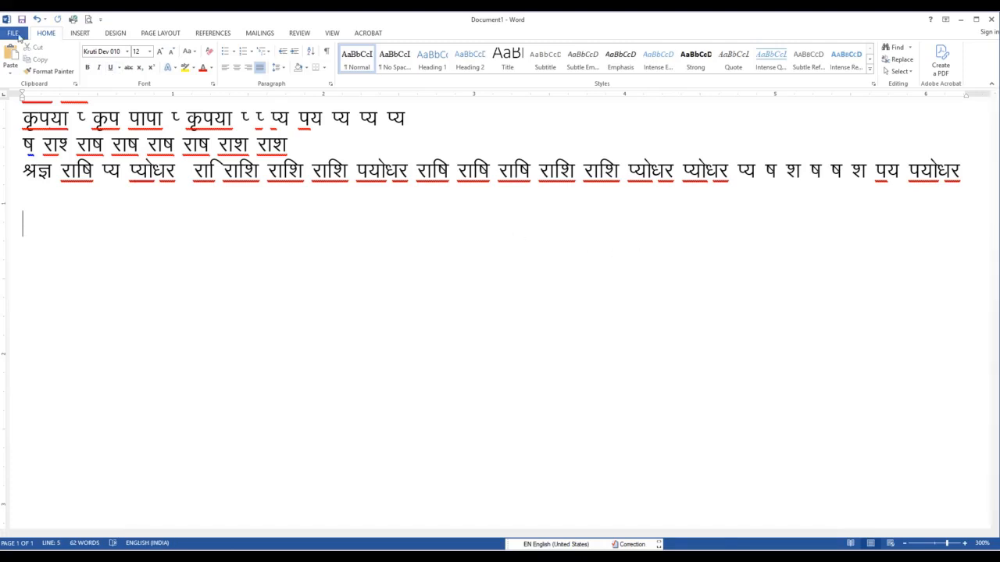
# Open the proofing AutoCorrect settings and delete the first replacement entry, which changes ' to "
pyautogui.click(14, 34)
pyautogui.click(22, 324)
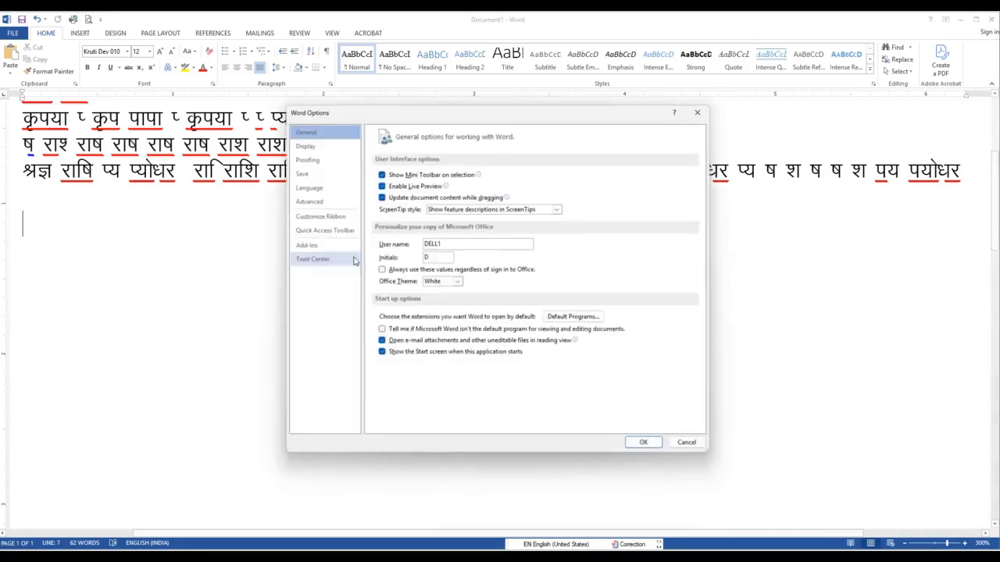
pyautogui.click(305, 158)
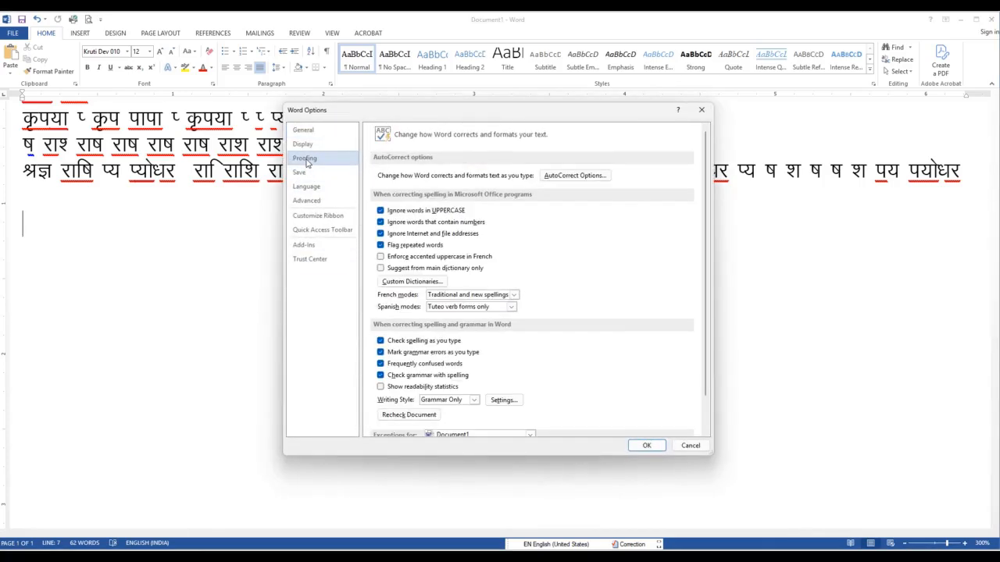
pyautogui.click(578, 176)
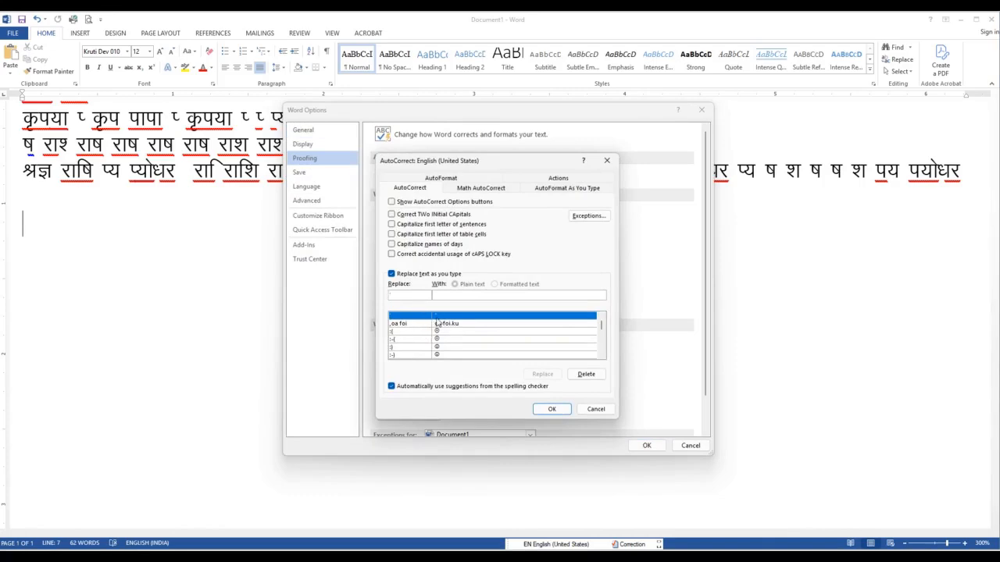
pyautogui.click(414, 325)
pyautogui.click(411, 314)
pyautogui.click(587, 374)
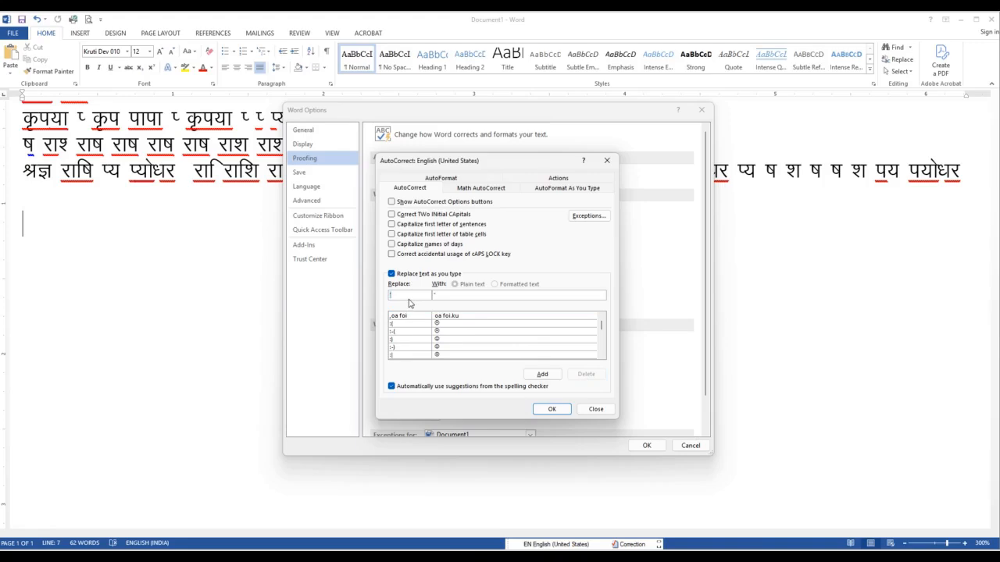
# Look up the 'k entry in the AutoCorrect replacement list, delete it, and confirm the AutoCorrect dialog
pyautogui.write("'")
pyautogui.press('BackSpace')
pyautogui.write('i')
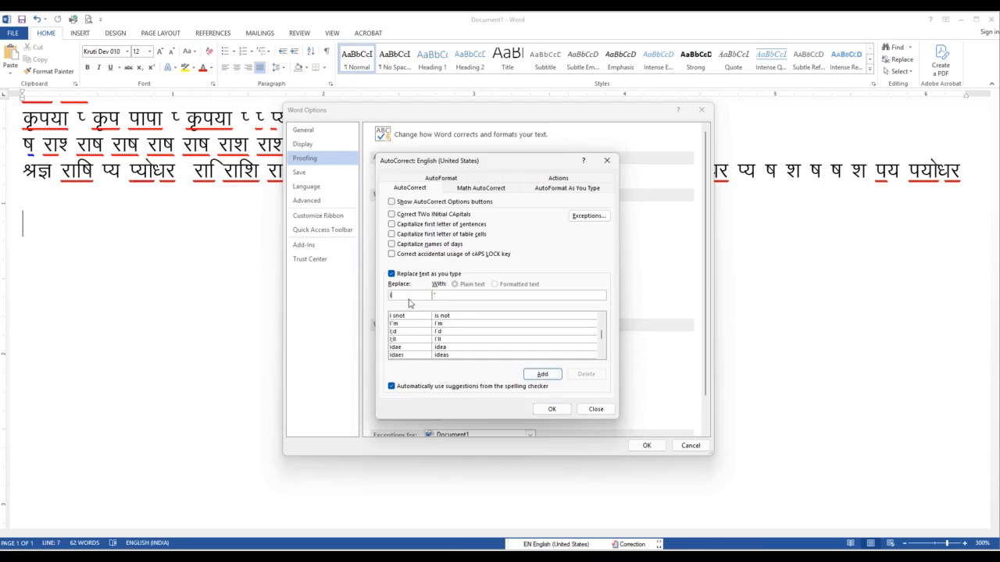
pyautogui.press('BackSpace')
pyautogui.write("'")
pyautogui.press('BackSpace')
pyautogui.write('k')
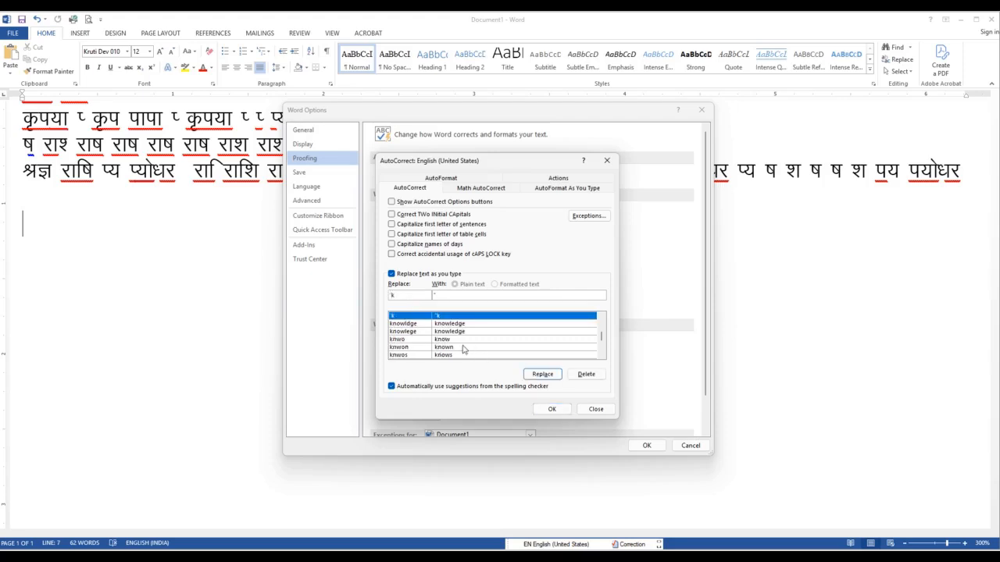
pyautogui.click(405, 323)
pyautogui.click(400, 315)
pyautogui.click(586, 375)
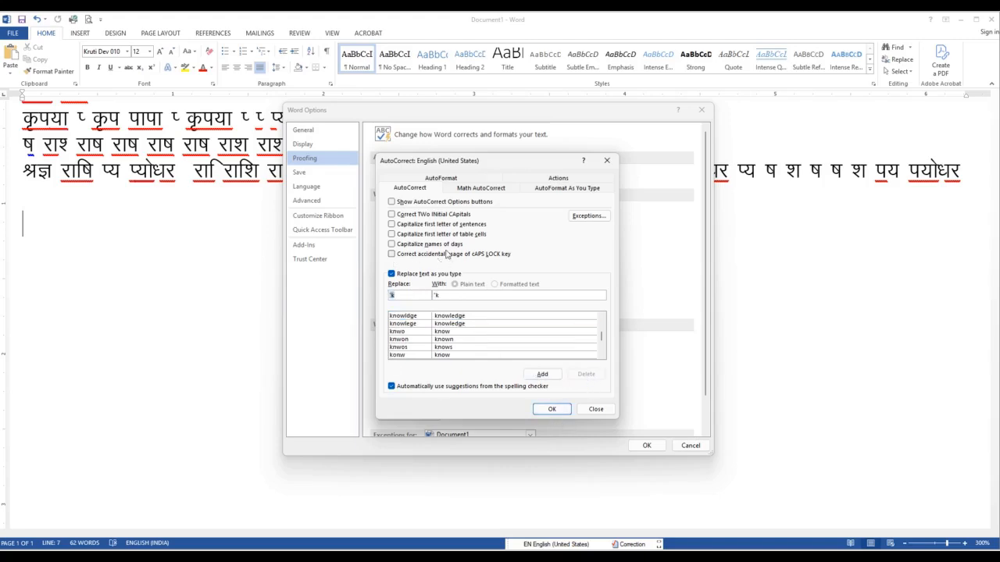
pyautogui.click(552, 408)
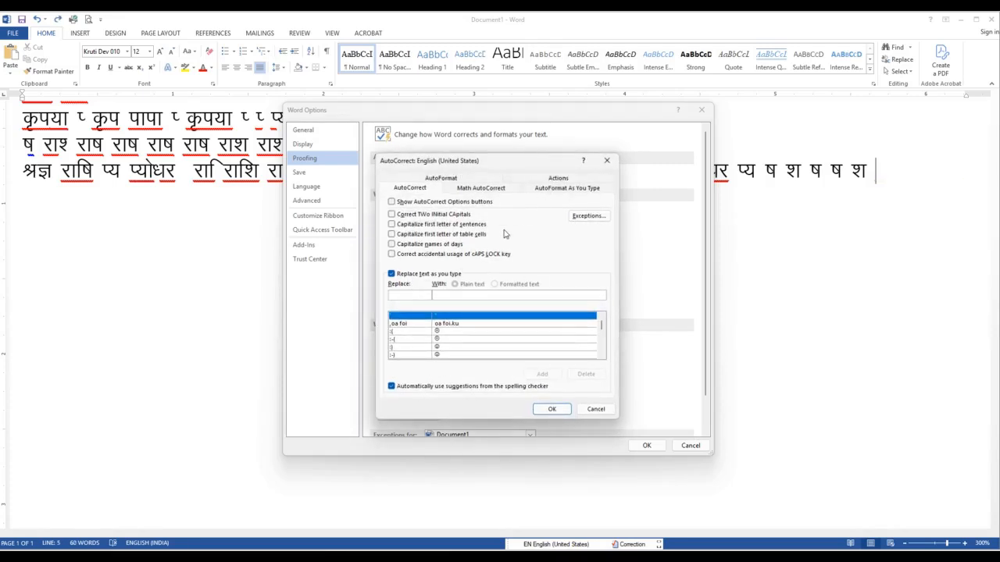
# Delete the AutoCorrect replacement for i once more and apply the Word options
pyautogui.write('i')
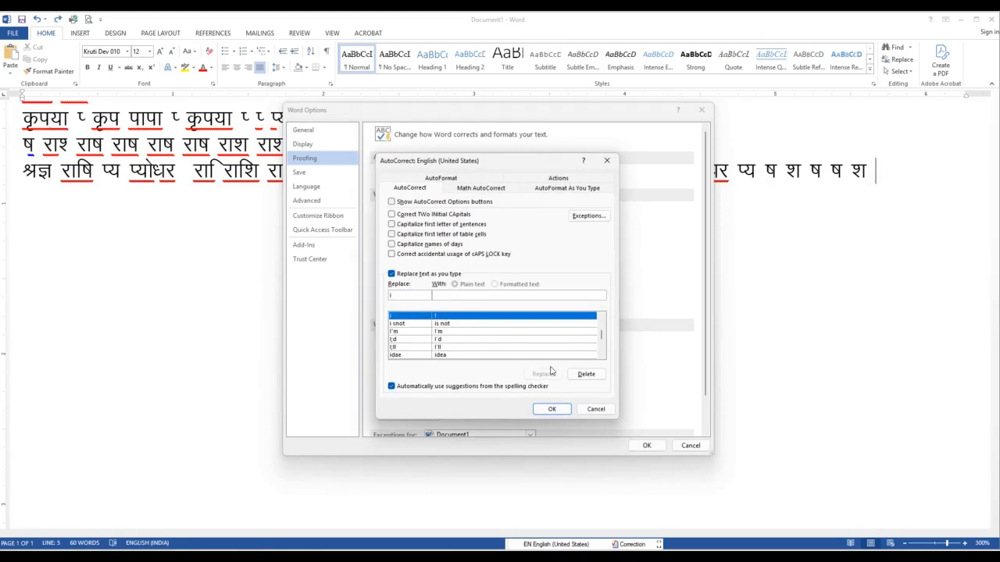
pyautogui.click(582, 374)
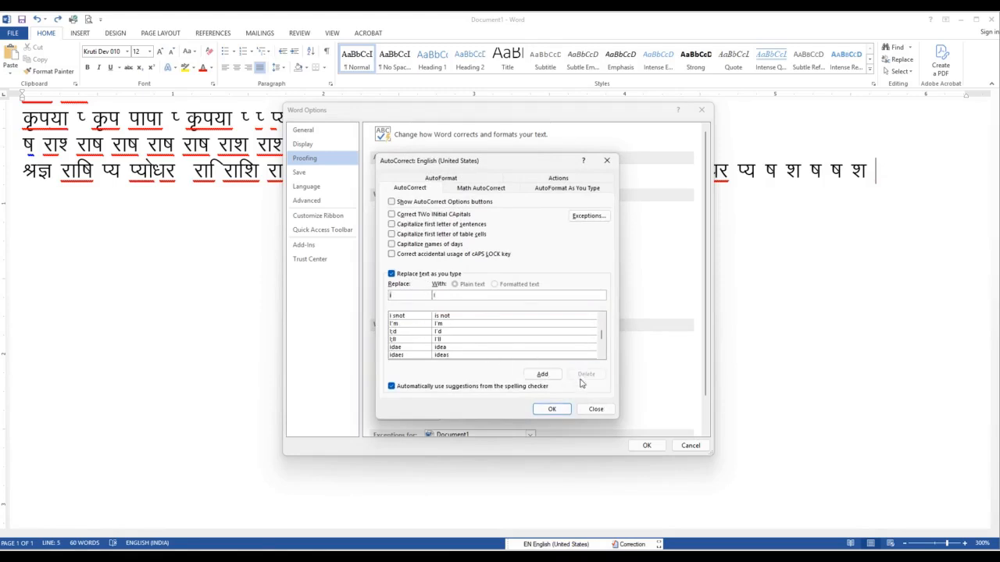
pyautogui.click(552, 409)
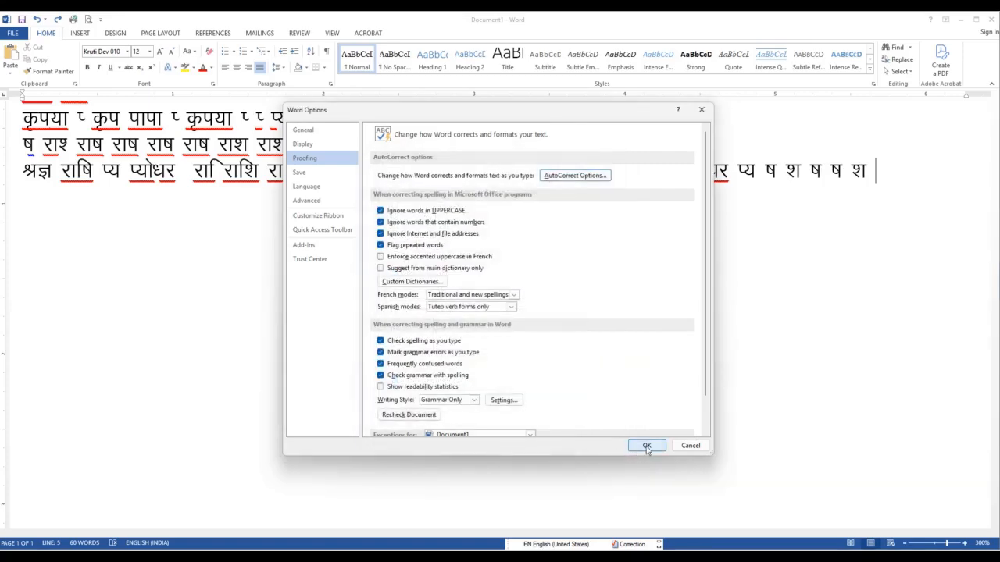
pyautogui.click(646, 446)
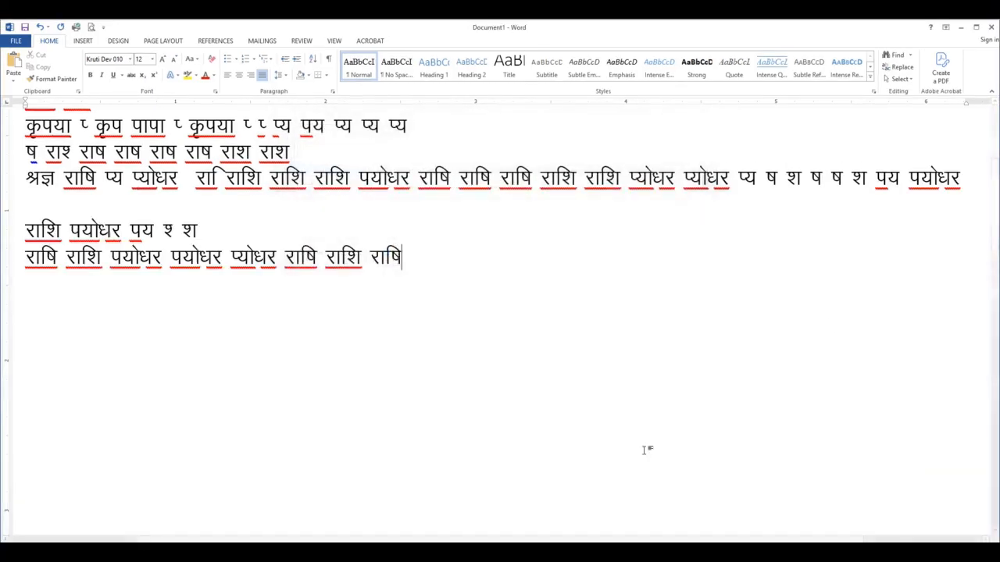
# Continue the last test line with राशि three times, followed by पयोधर पयोधर पय पयोधर राशि
pyautogui.write("jkf'k jkf'k jkf'k ")
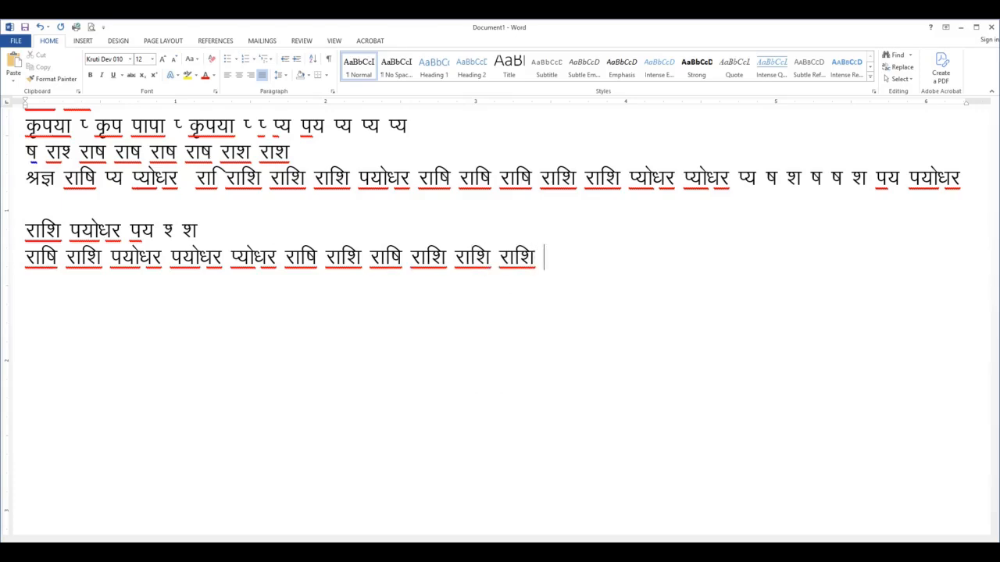
pyautogui.write('i;ks/kj i')
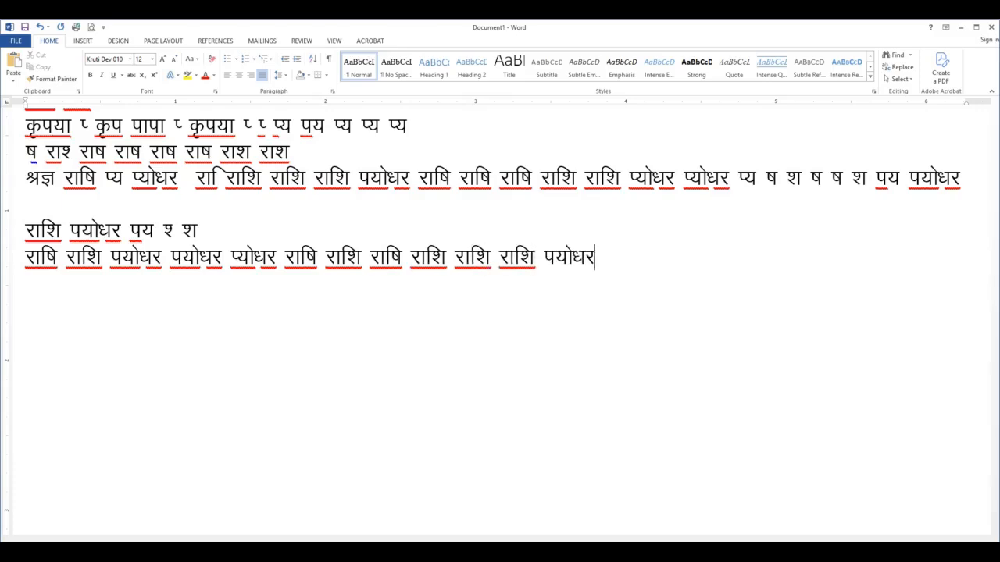
pyautogui.write(';ks/kj ')
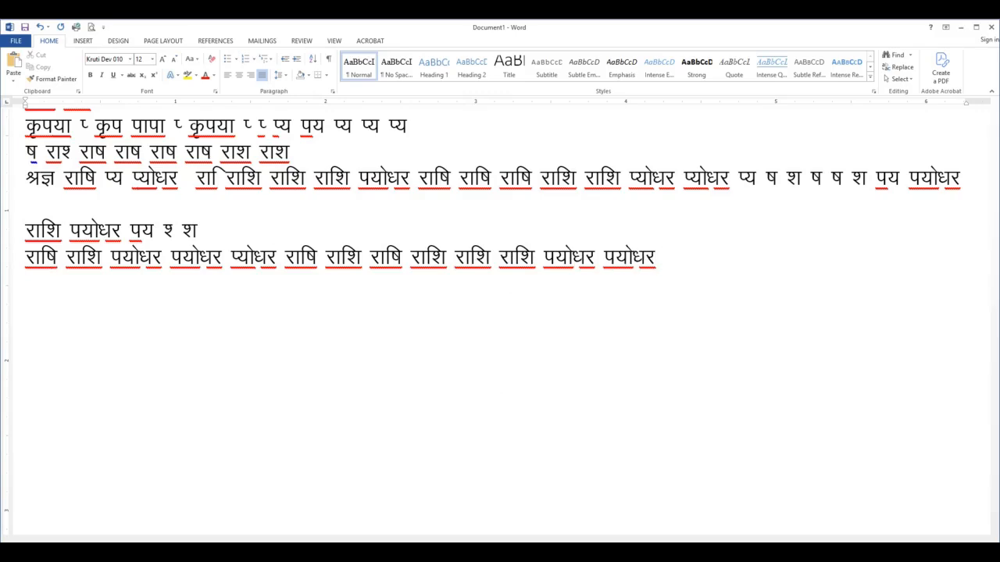
pyautogui.write("i; i;ks/kj jkf'k")
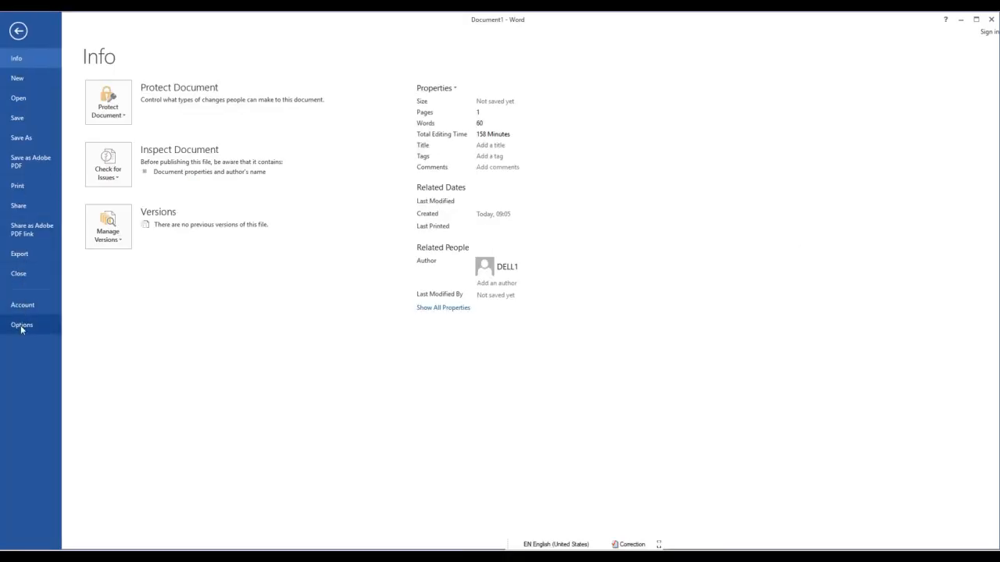
# Reopen the AutoCorrect options, remove the replacement entry for i, and confirm the AutoCorrect and Word Options dialogs
pyautogui.click(22, 325)
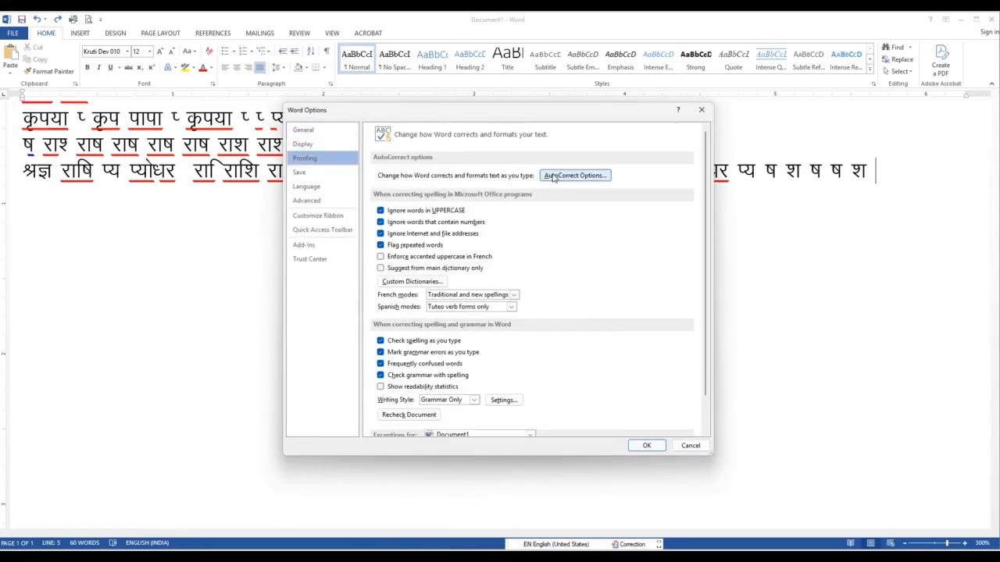
pyautogui.click(575, 175)
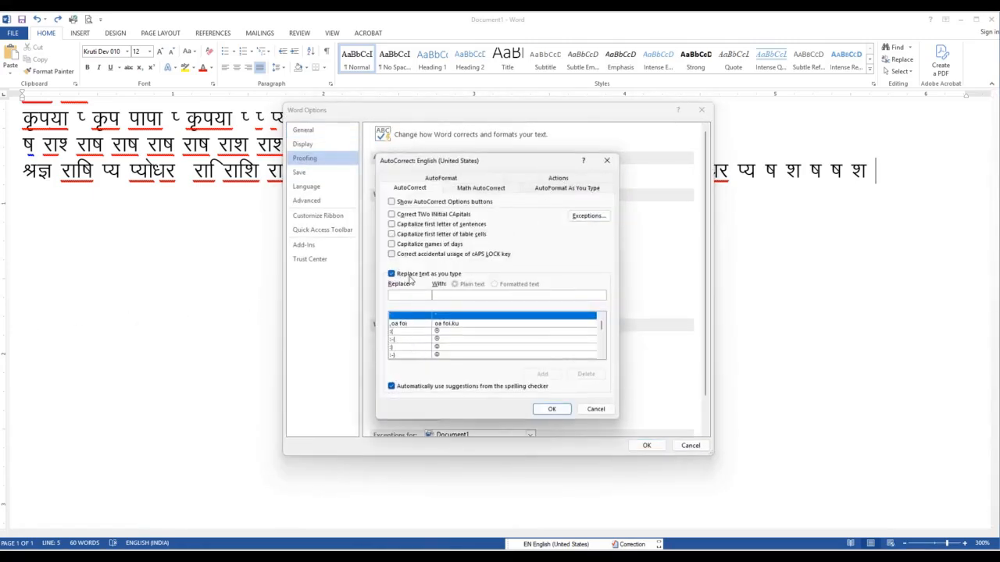
pyautogui.write('i')
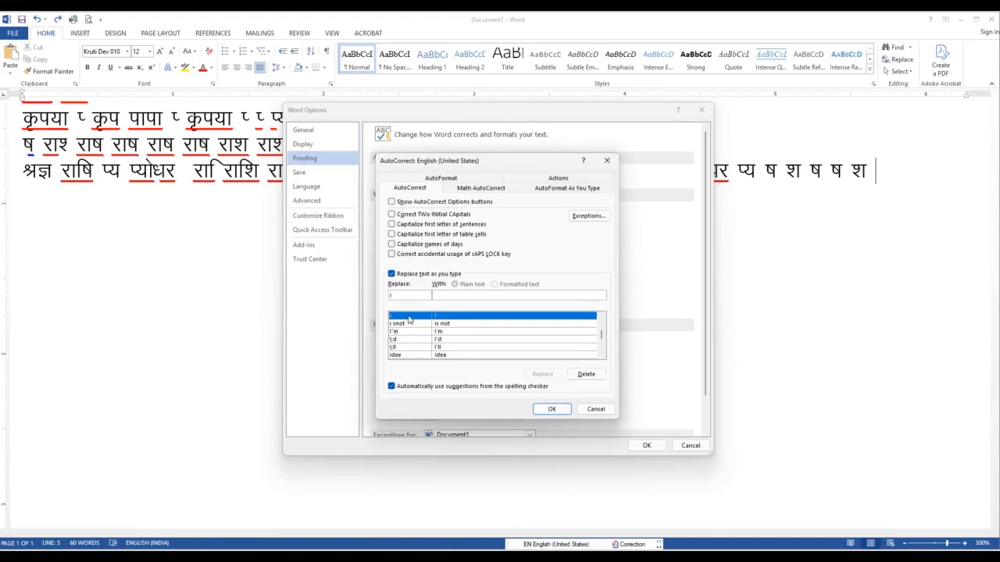
pyautogui.click(583, 375)
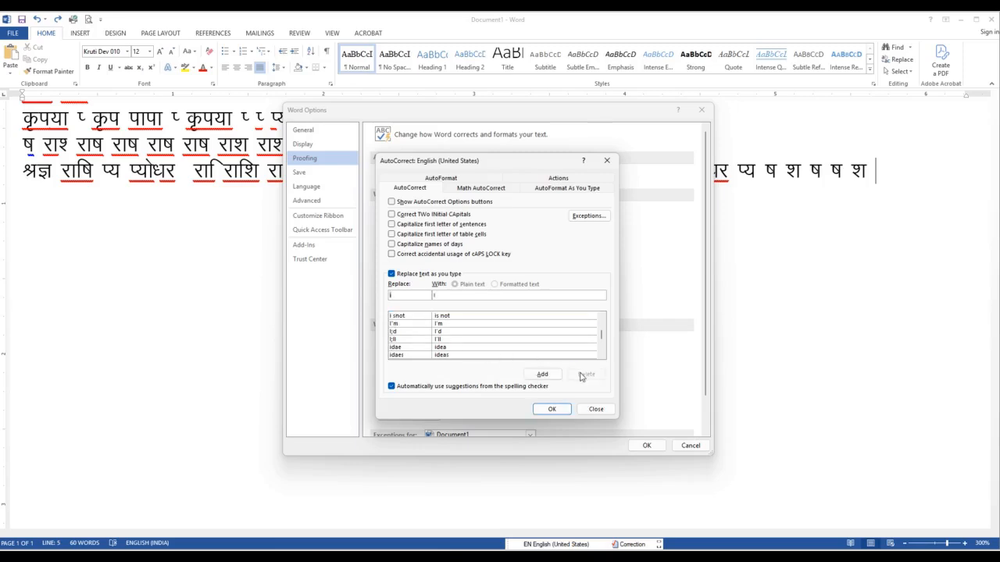
pyautogui.click(551, 410)
pyautogui.click(645, 445)
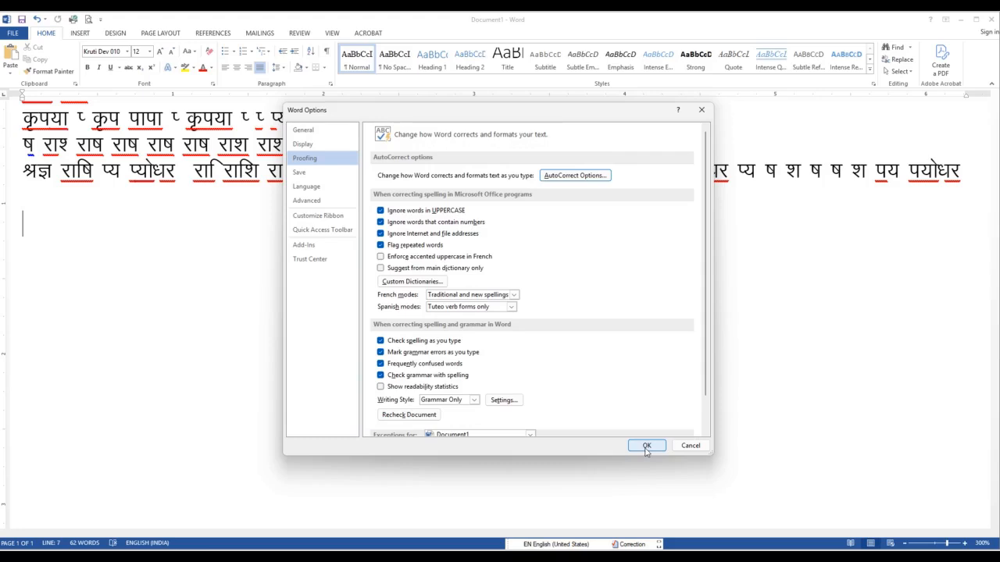
pyautogui.click(646, 445)
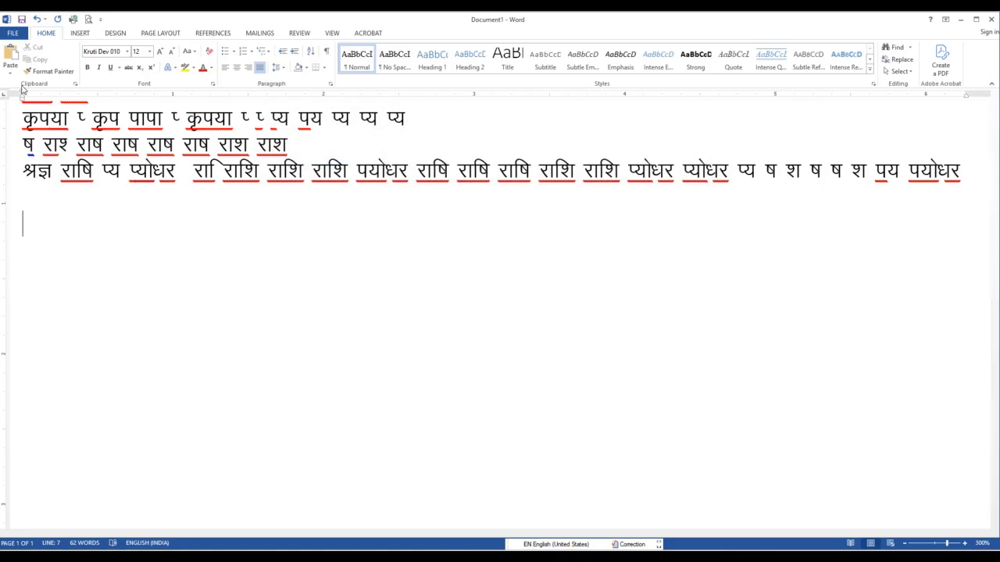
# Enter the test words राशि पयोधर on the empty line below the existing text
pyautogui.write("jkf'k")
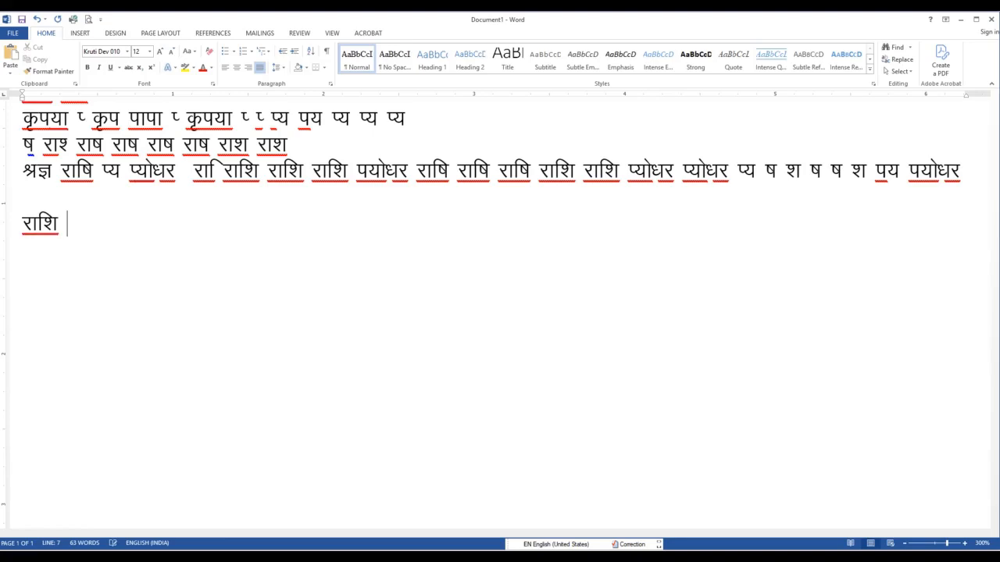
pyautogui.write(' i;ks/kj')
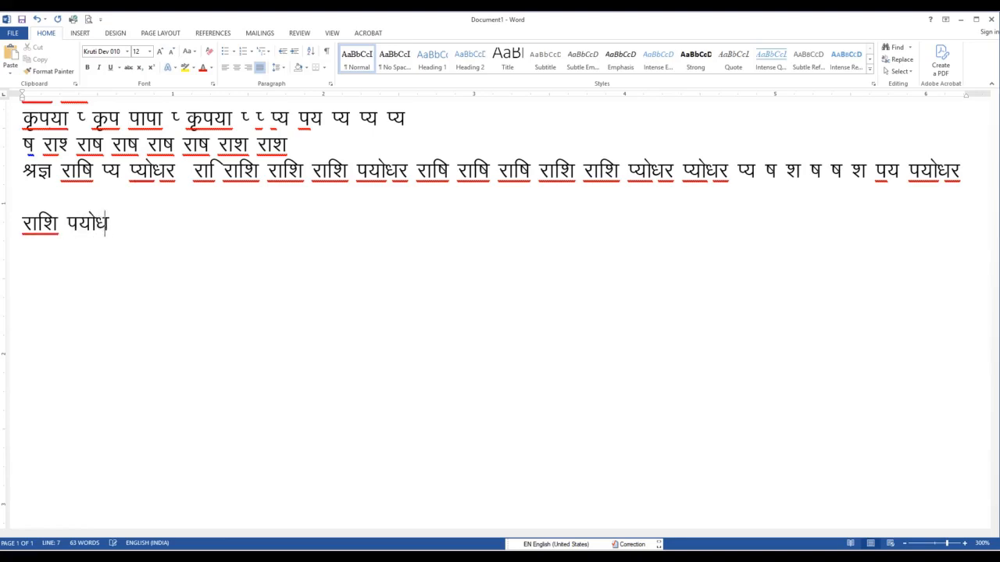